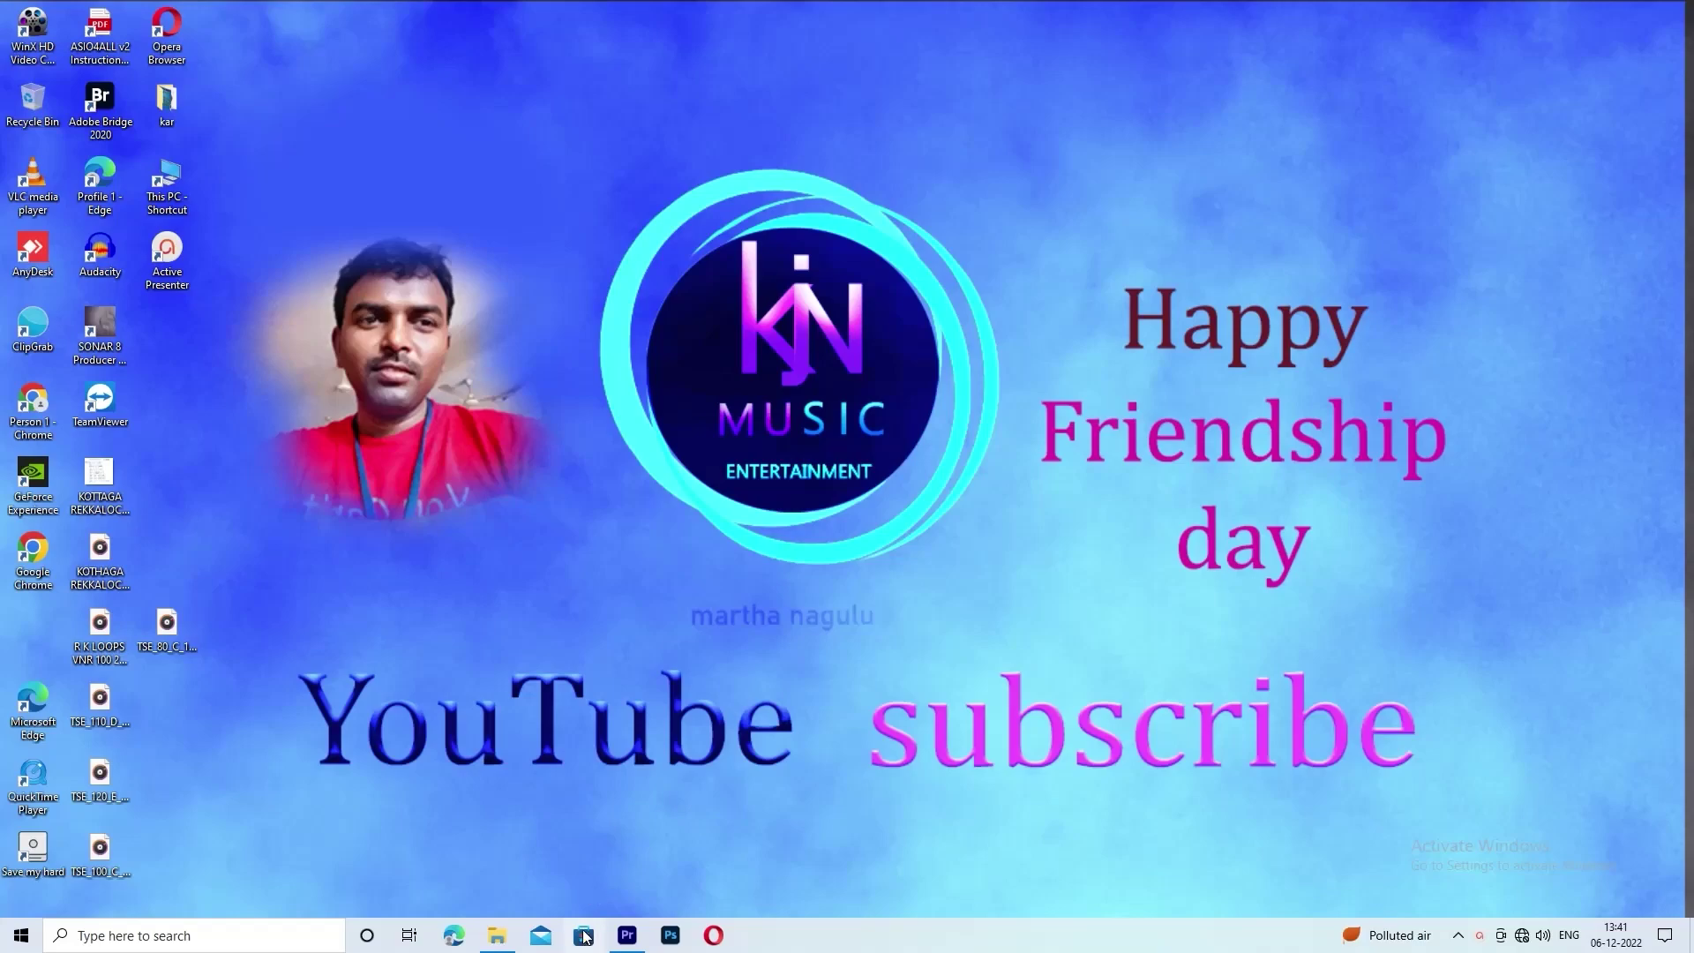
- Drag the 1080_30_29.77_Nov222022_01 rose video from D:\wed 8 onto Premiere's V1 track
{"action": "left_click", "coordinate": [628, 935]}
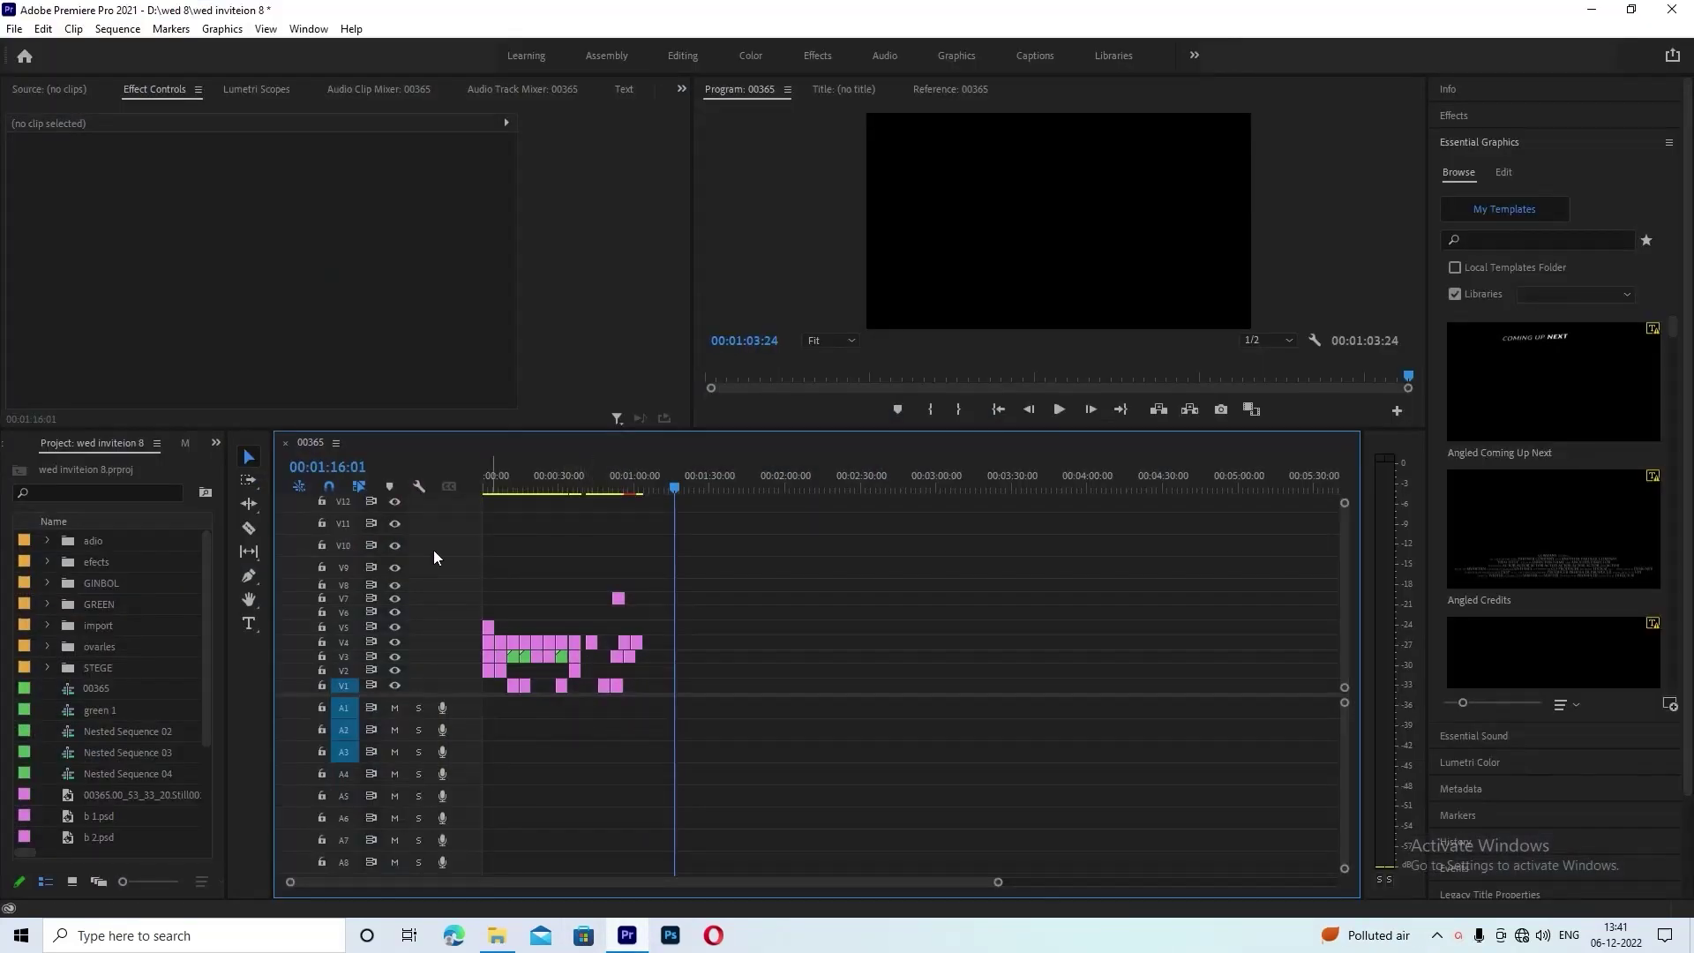
{"action": "left_click", "coordinate": [497, 935]}
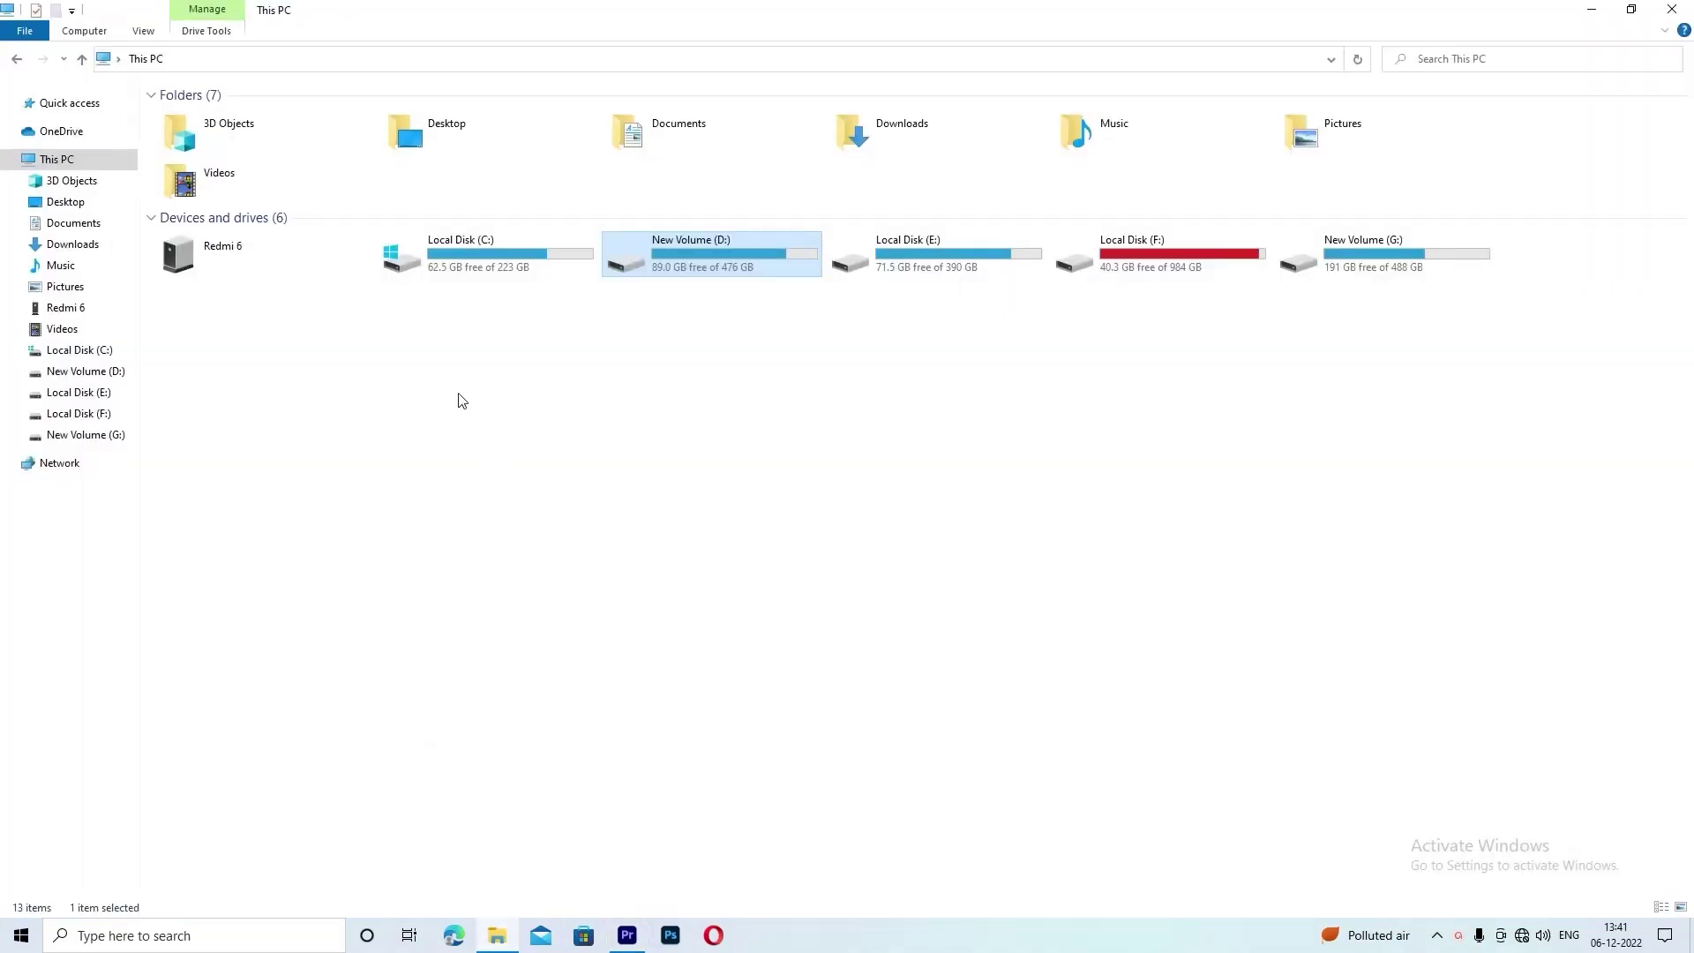
{"action": "double_click", "coordinate": [715, 284]}
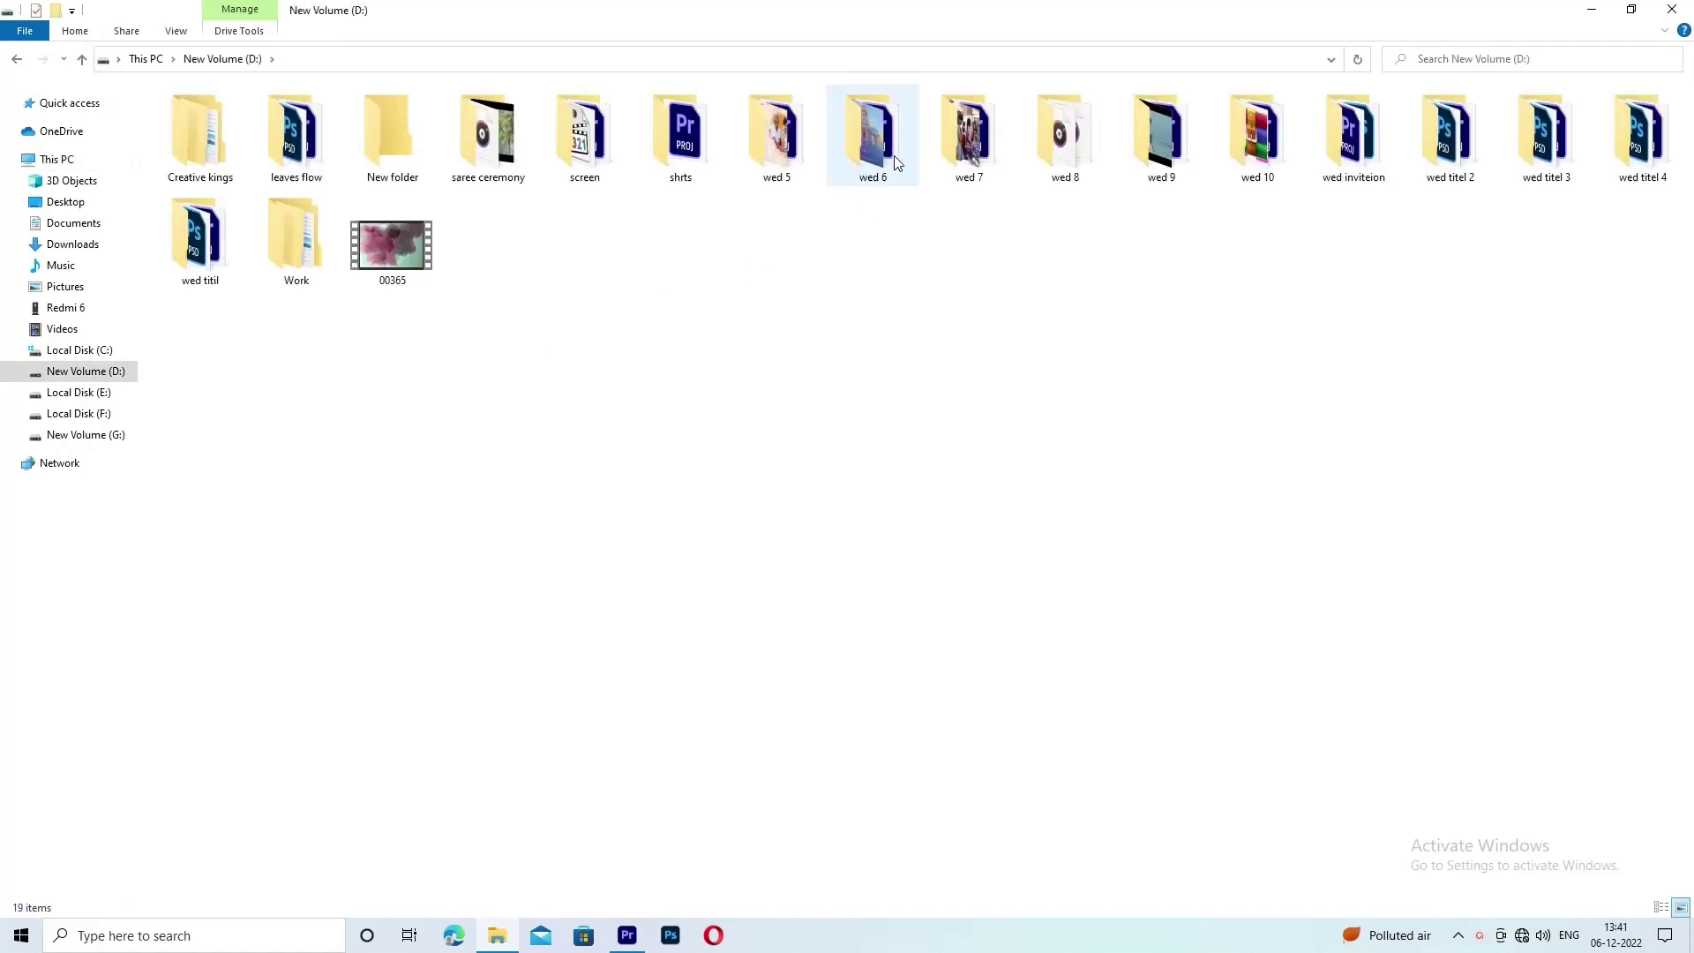
{"action": "double_click", "coordinate": [1071, 146]}
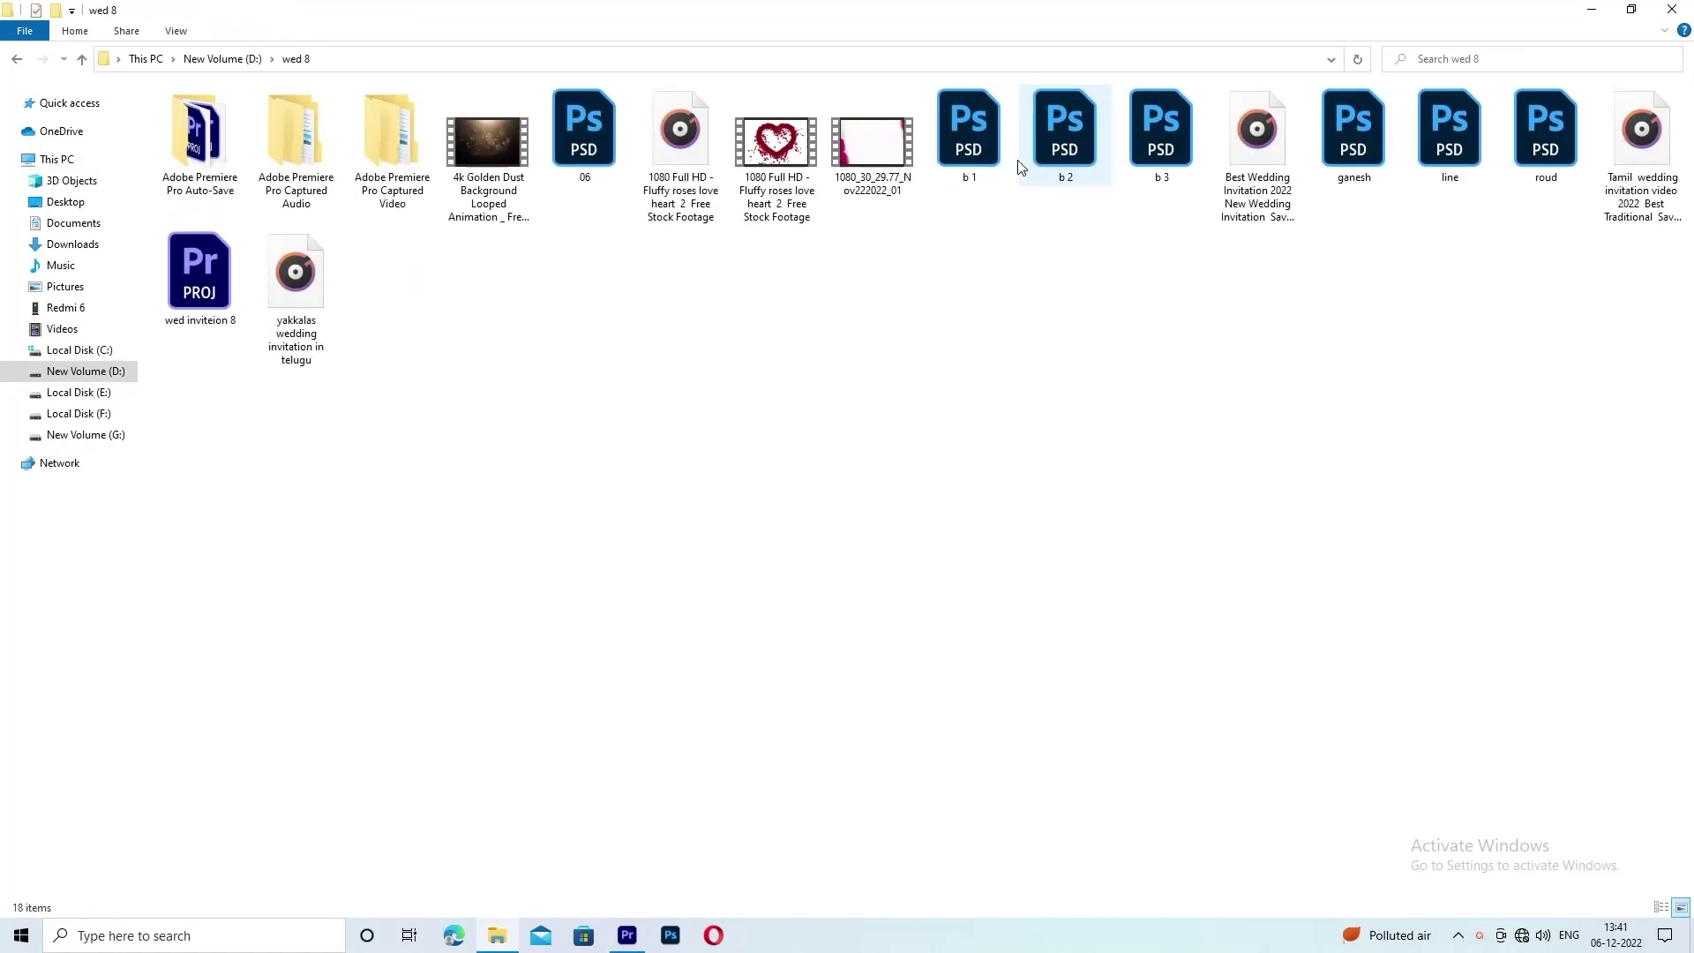
{"action": "left_click_drag", "start_coordinate": [887, 157], "coordinate": [639, 937]}
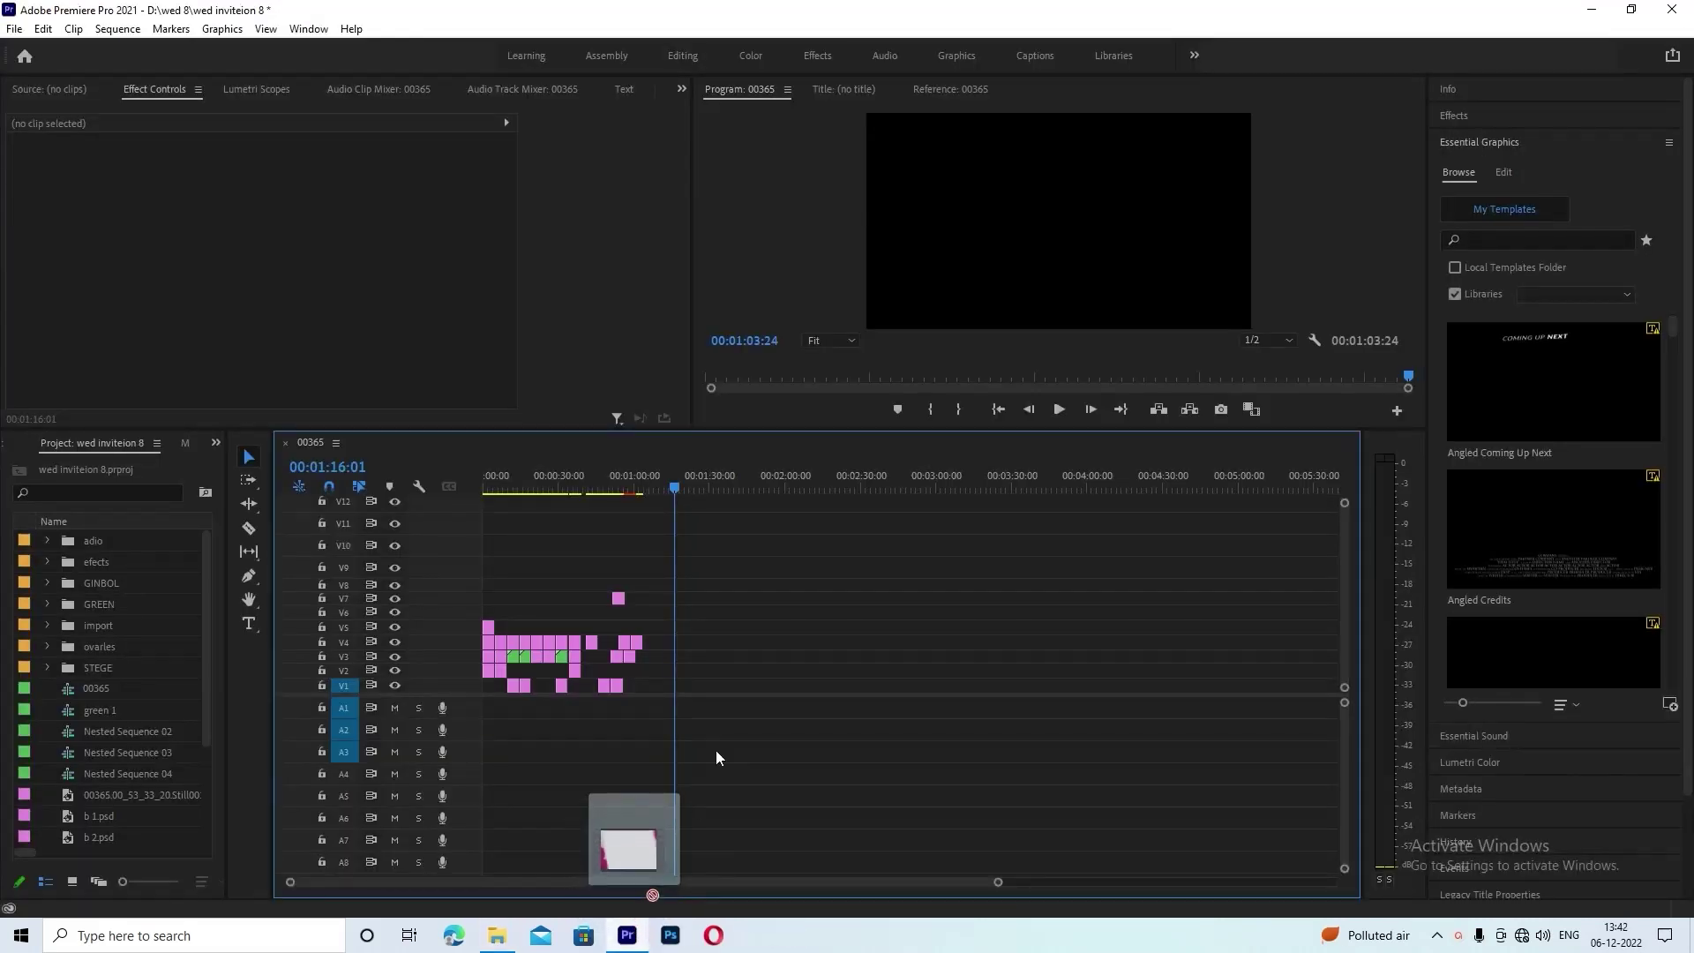
{"action": "mouse_move", "coordinate": [638, 937]}
{"action": "left_mouse_down"}
{"action": "mouse_move", "coordinate": [722, 669]}
{"action": "mouse_move", "coordinate": [676, 688]}
{"action": "mouse_move", "coordinate": [699, 683]}
{"action": "left_mouse_up"}
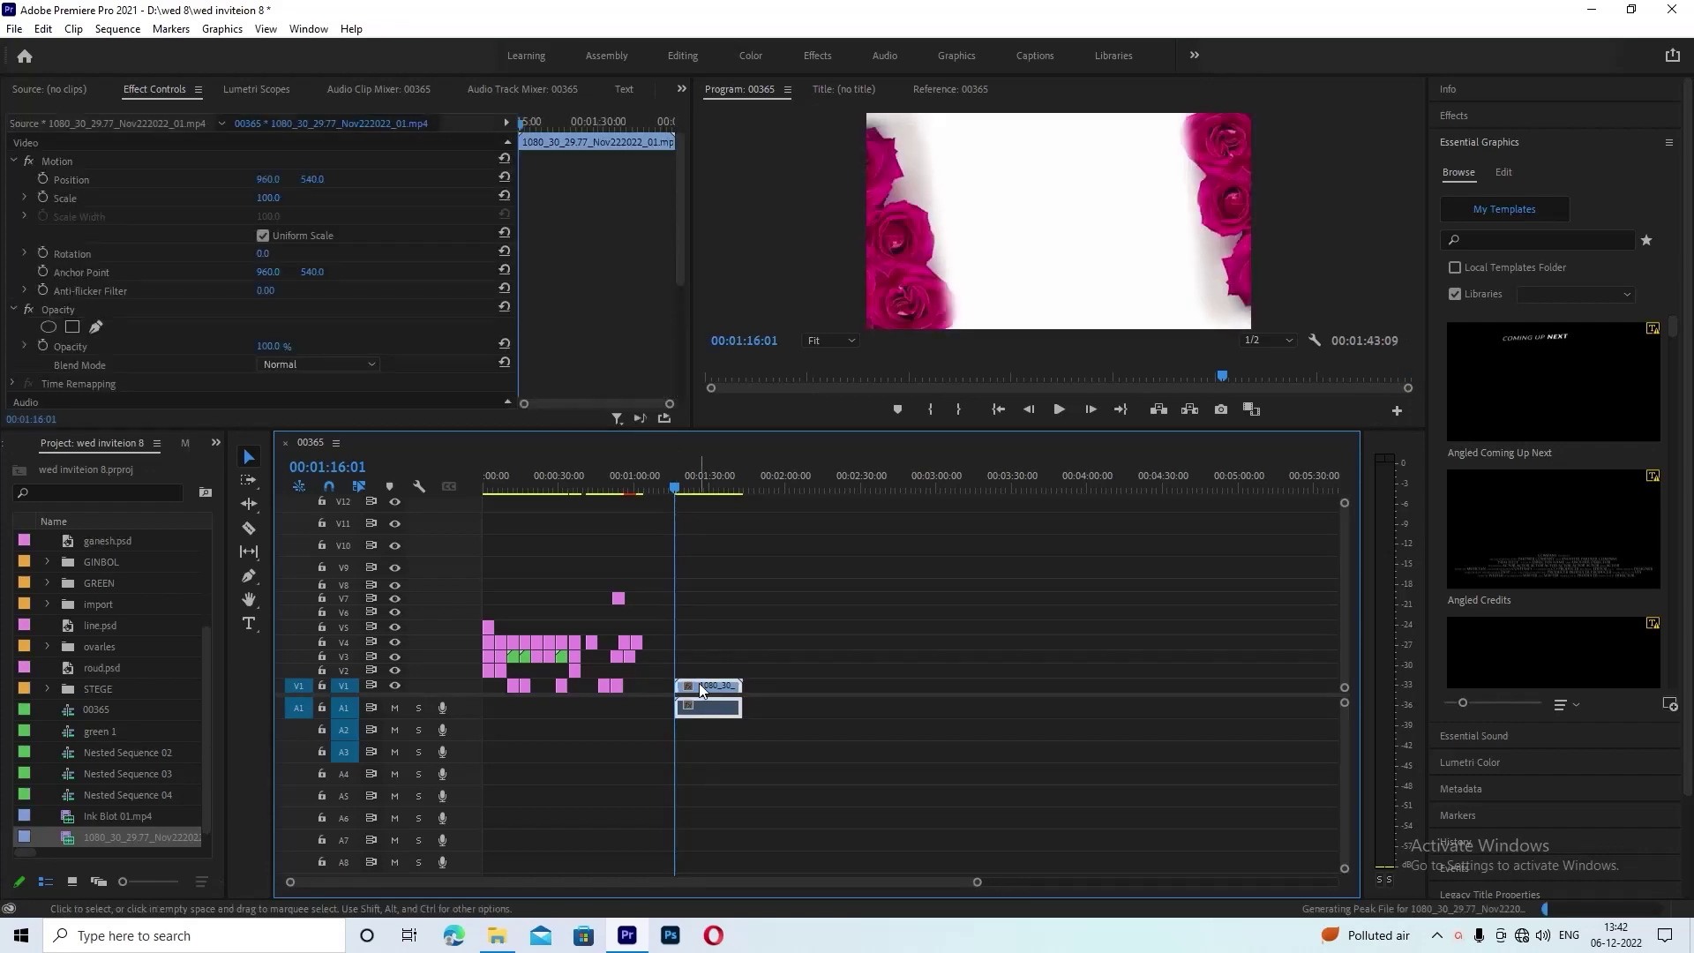
- Unlink the rose clip and delete its A1 audio, keeping only the video on V1
{"action": "right_click", "coordinate": [700, 688]}
{"action": "left_click", "coordinate": [746, 318]}
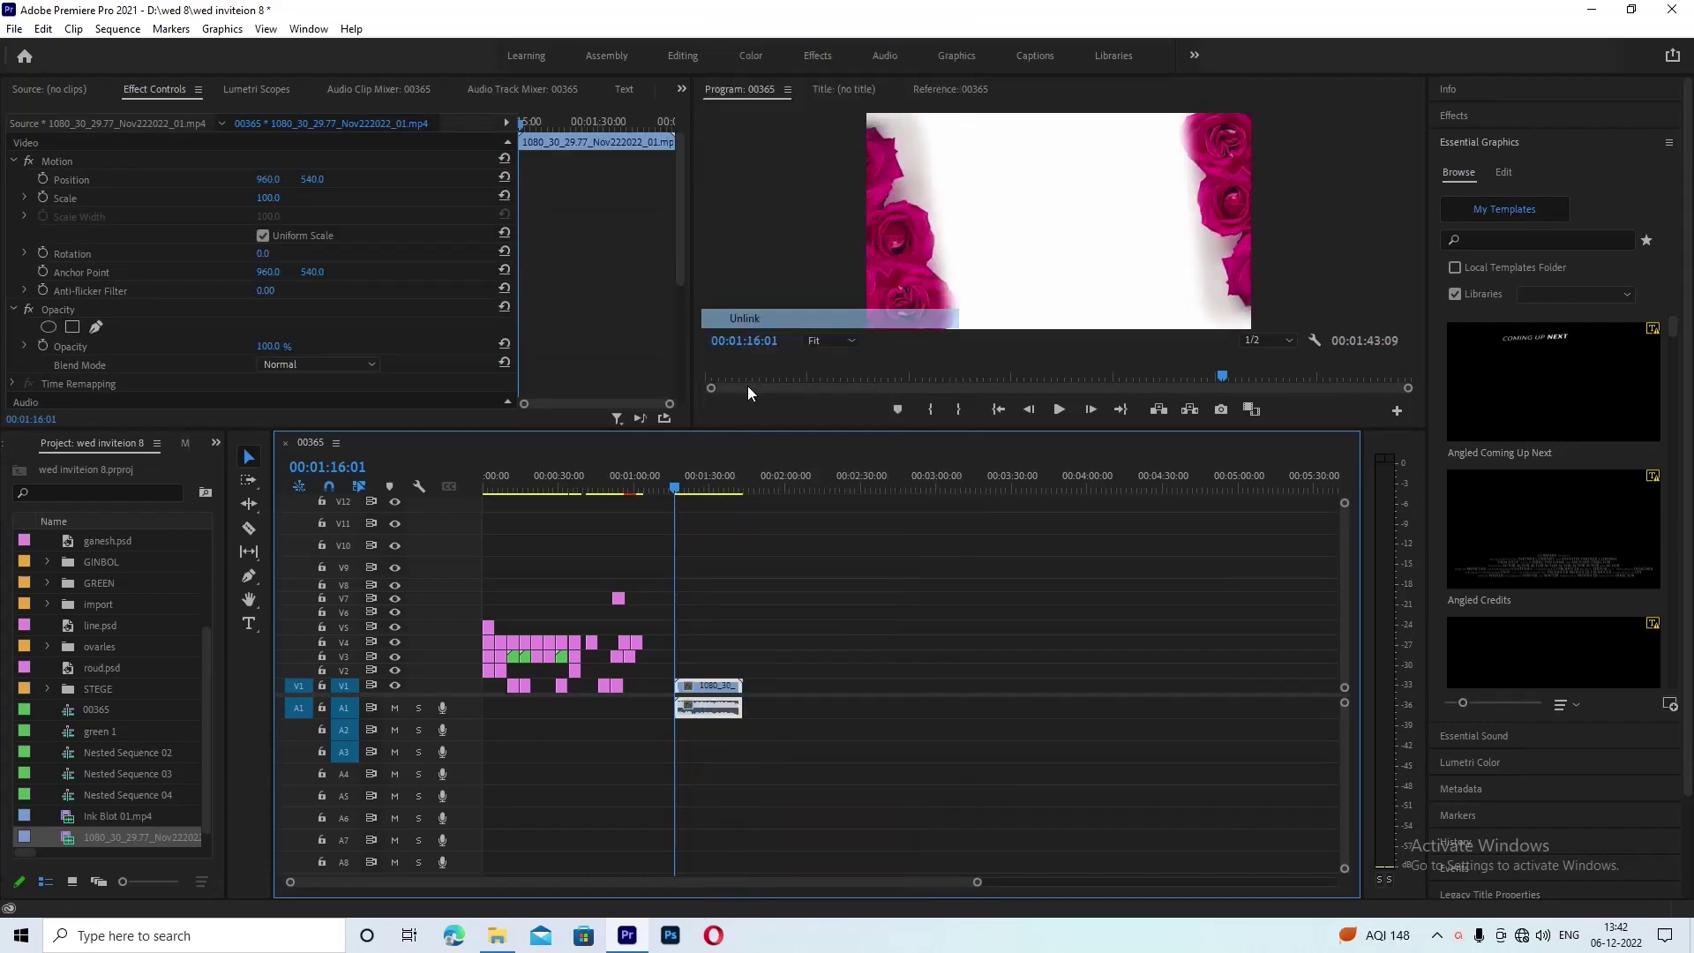
{"action": "left_click", "coordinate": [721, 710]}
{"action": "key", "text": "Delete"}
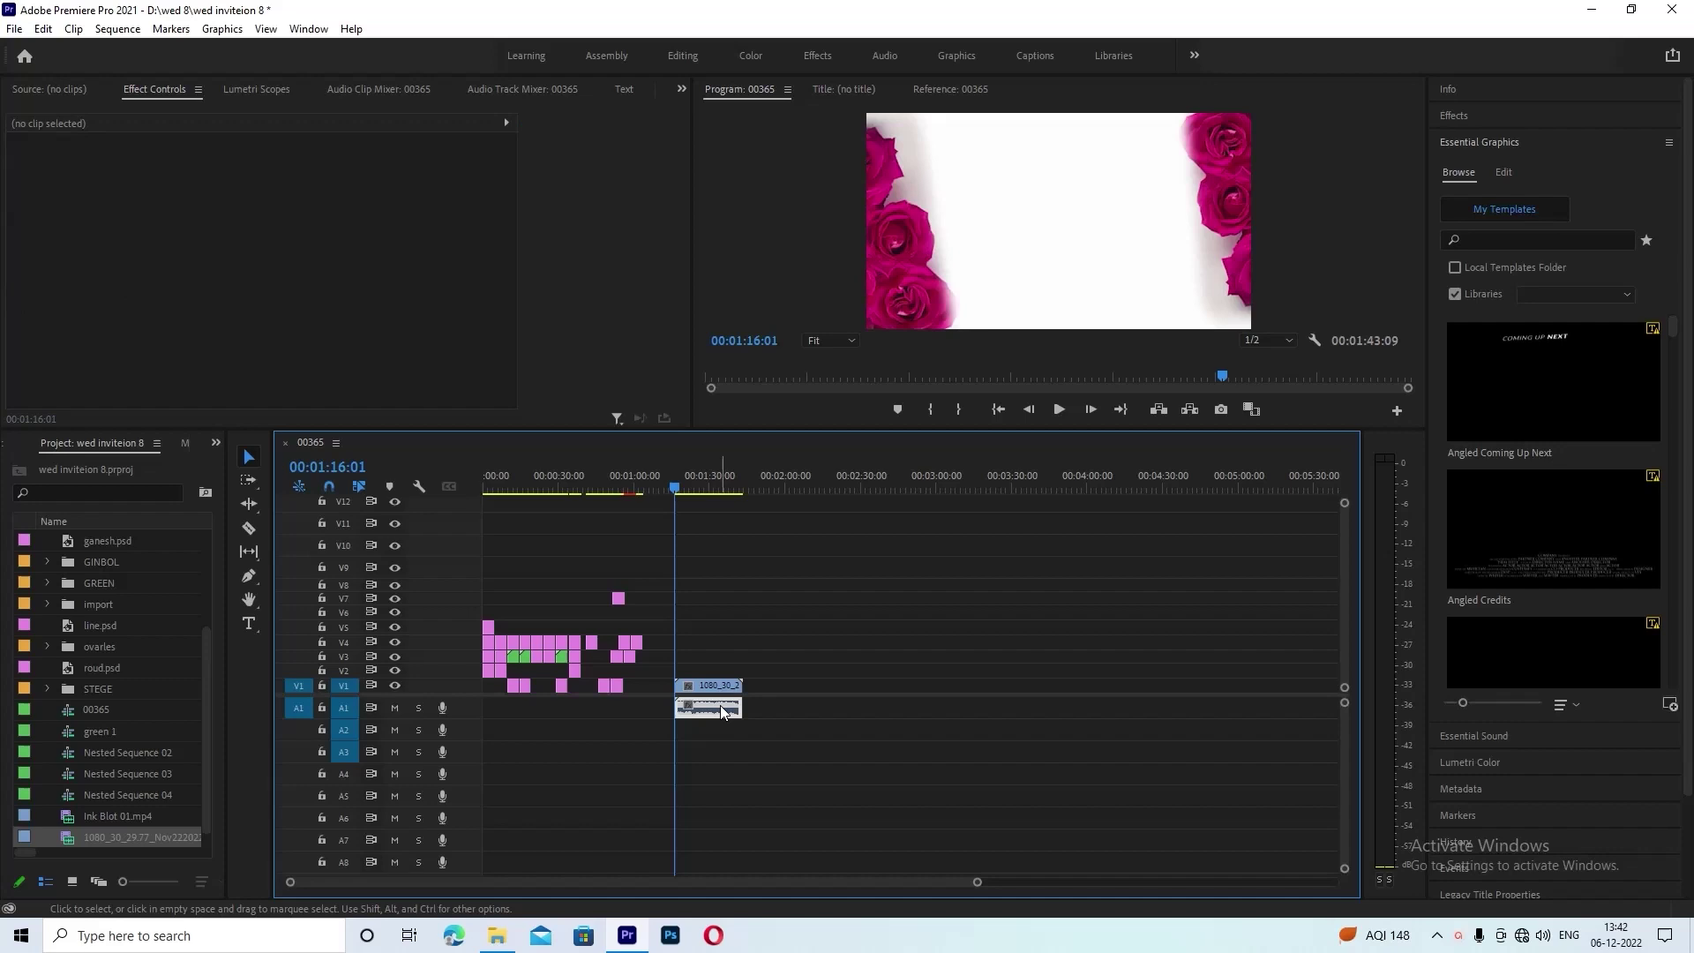
- Play from the new clip, set the playhead near 01:21:07 and zoom the timeline
{"action": "key", "text": "space"}
{"action": "key", "text": "space"}
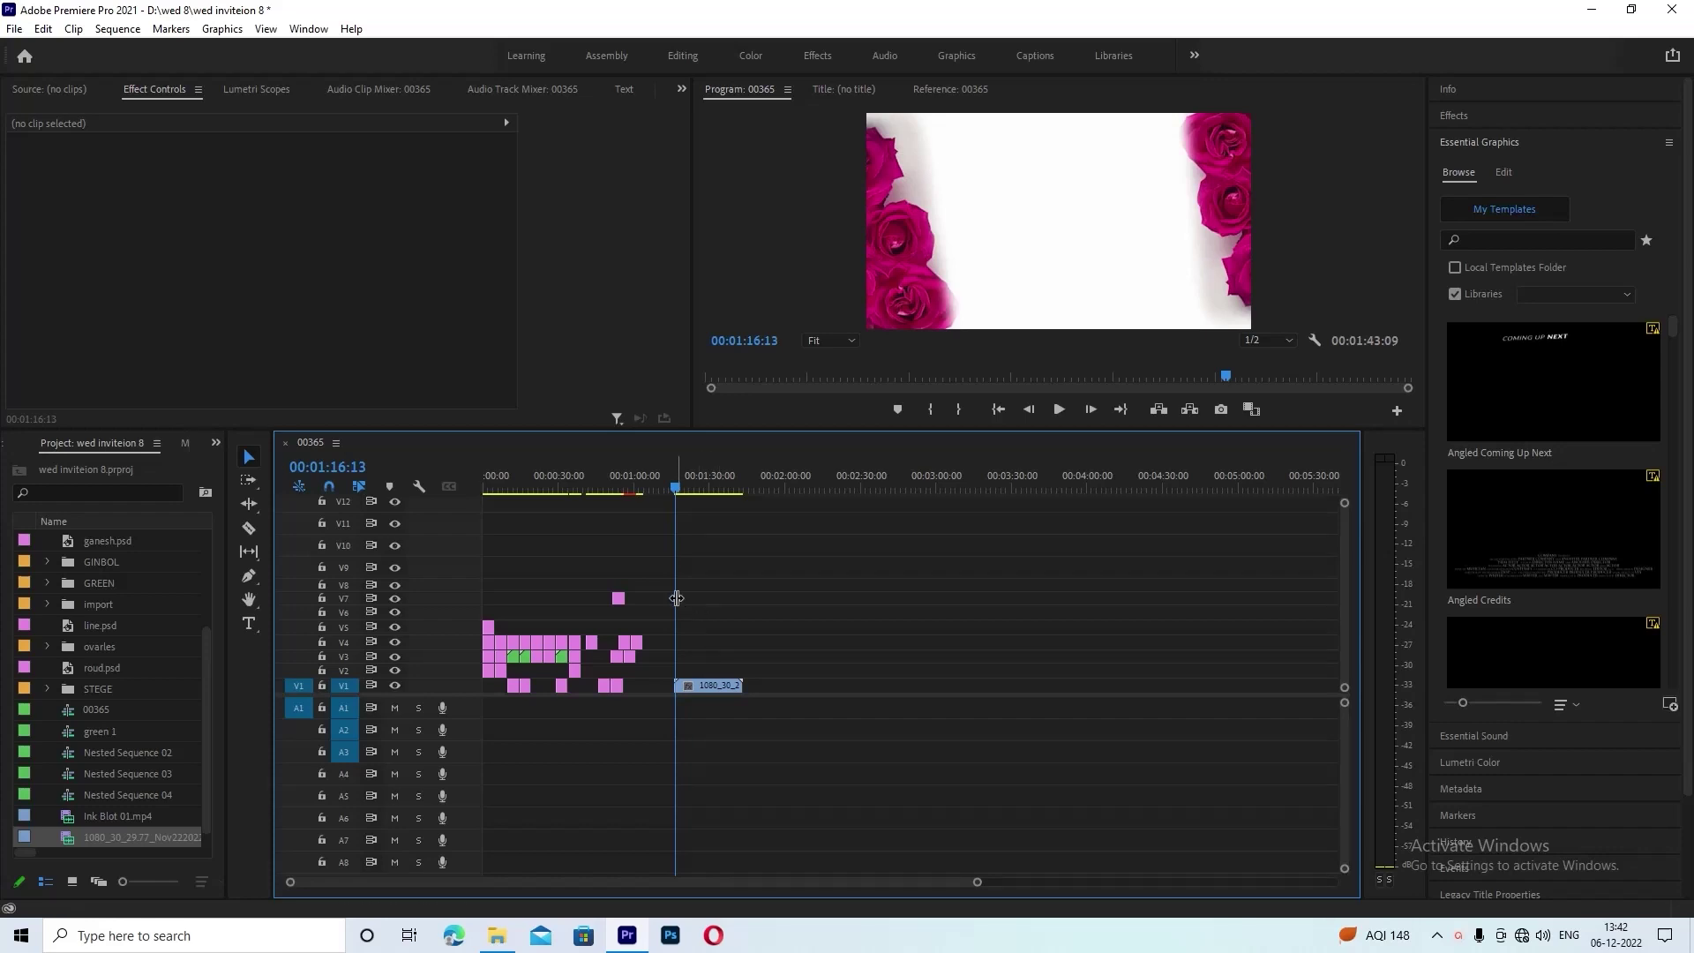
{"action": "left_click_drag", "start_coordinate": [677, 598], "coordinate": [689, 600]}
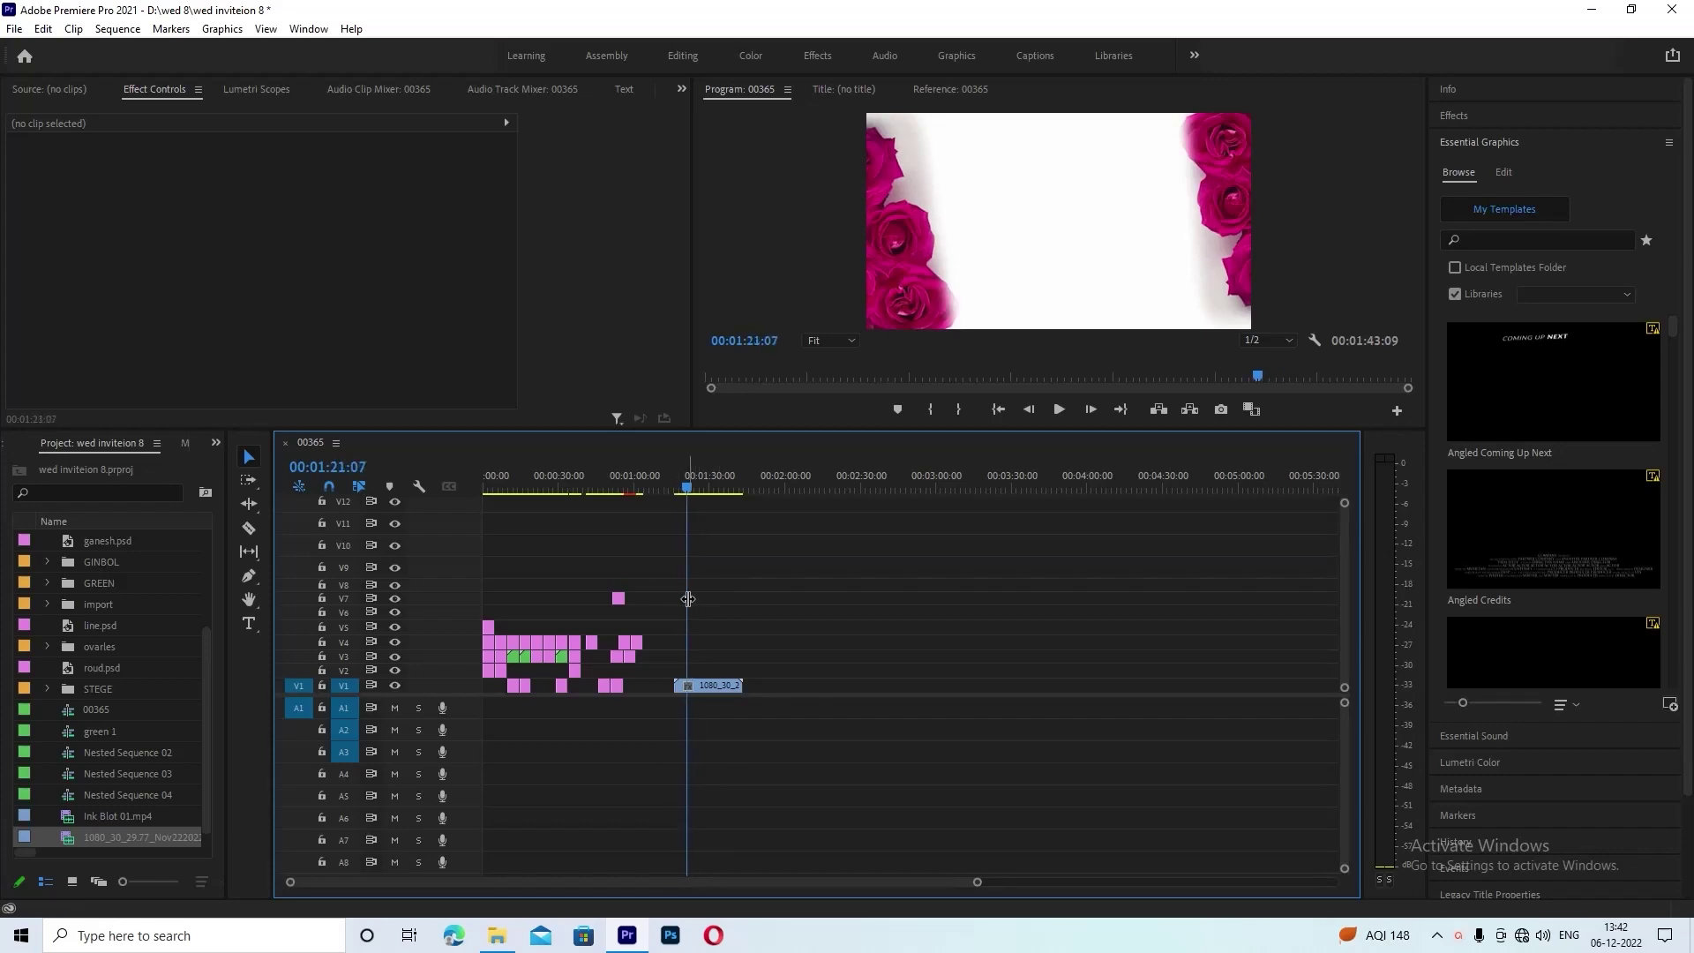
{"action": "scroll", "coordinate": [722, 667], "scroll_direction": "up", "scroll_amount": 1}
{"action": "scroll", "coordinate": [722, 667], "scroll_direction": "up", "scroll_amount": 1}
{"action": "scroll", "coordinate": [722, 667], "scroll_direction": "up", "scroll_amount": 1}
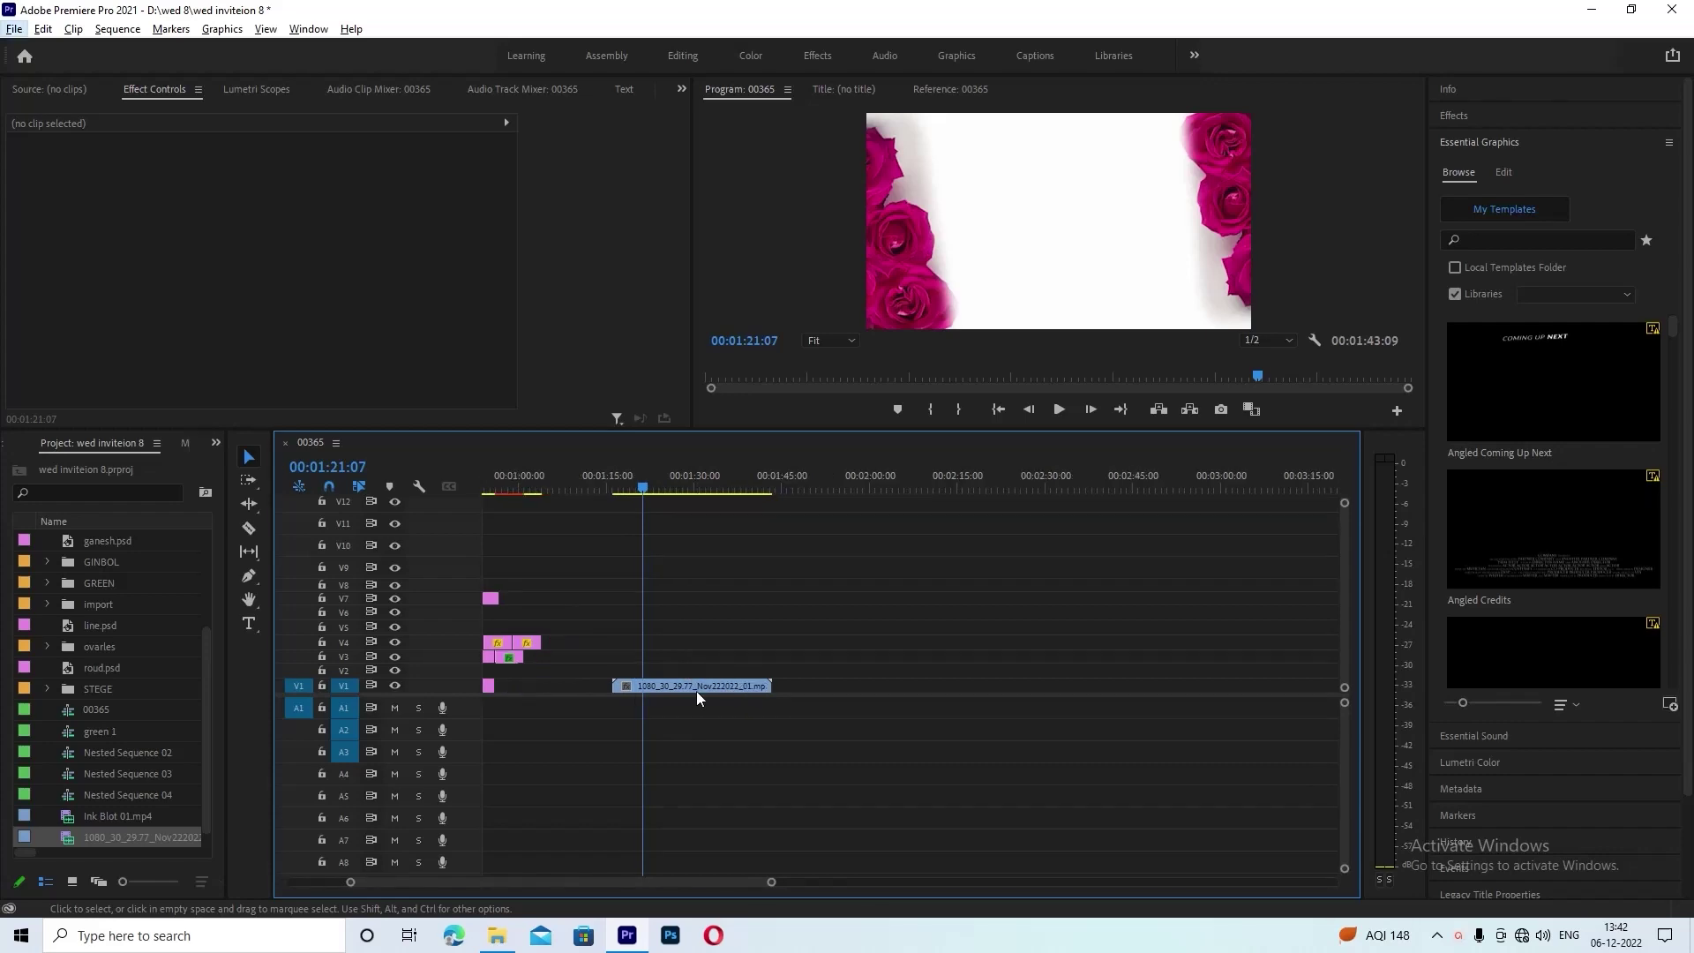
- Keyframe the rose clip's Scale at 150 at 01:21:07 and 100 at 01:16:01, then preview
{"action": "left_click", "coordinate": [690, 685]}
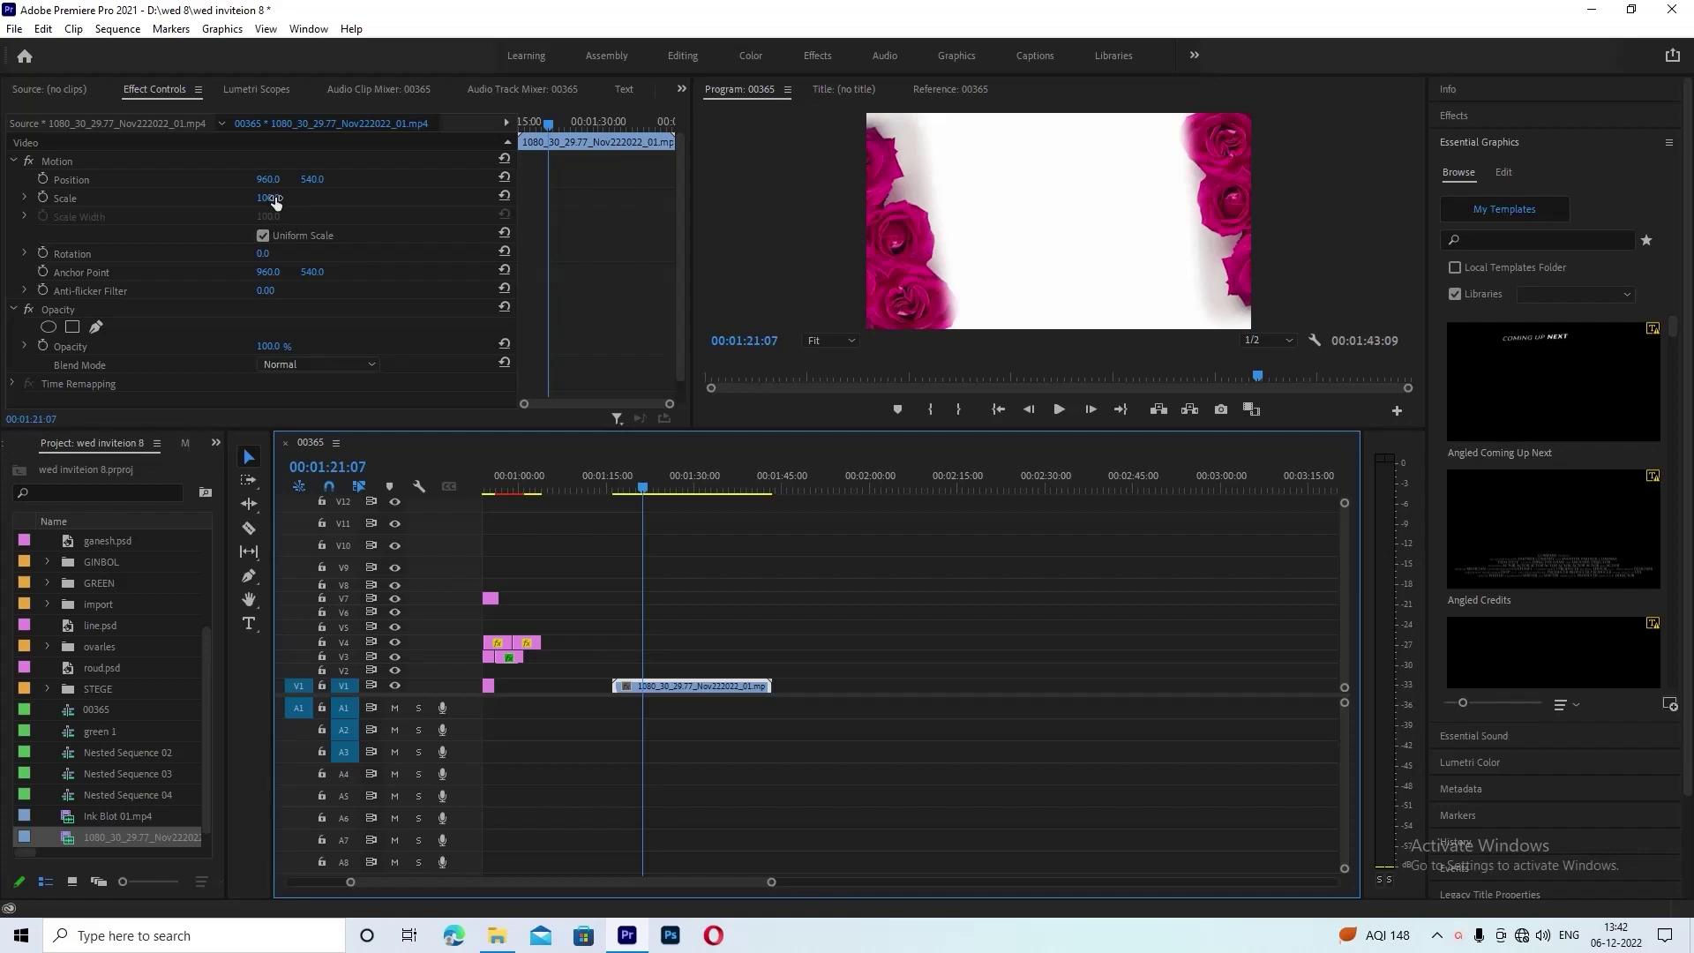
{"action": "mouse_move", "coordinate": [274, 202]}
{"action": "left_mouse_down"}
{"action": "mouse_move", "coordinate": [303, 204]}
{"action": "mouse_move", "coordinate": [281, 203]}
{"action": "left_mouse_up"}
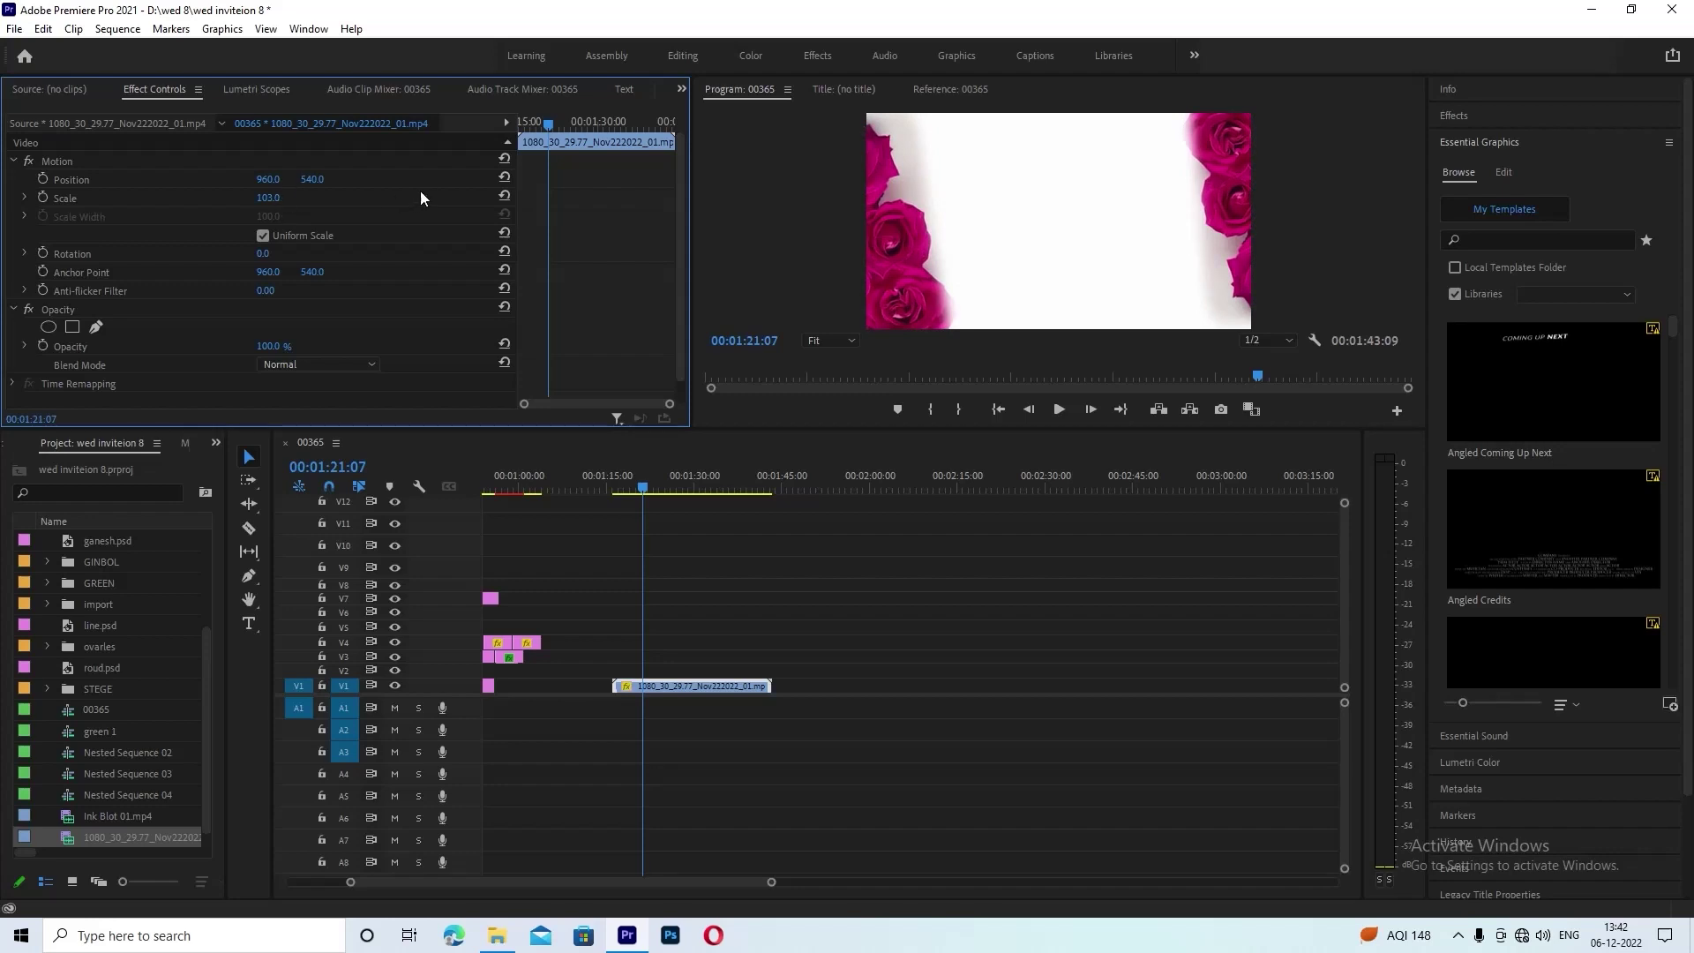
{"action": "left_click", "coordinate": [503, 198]}
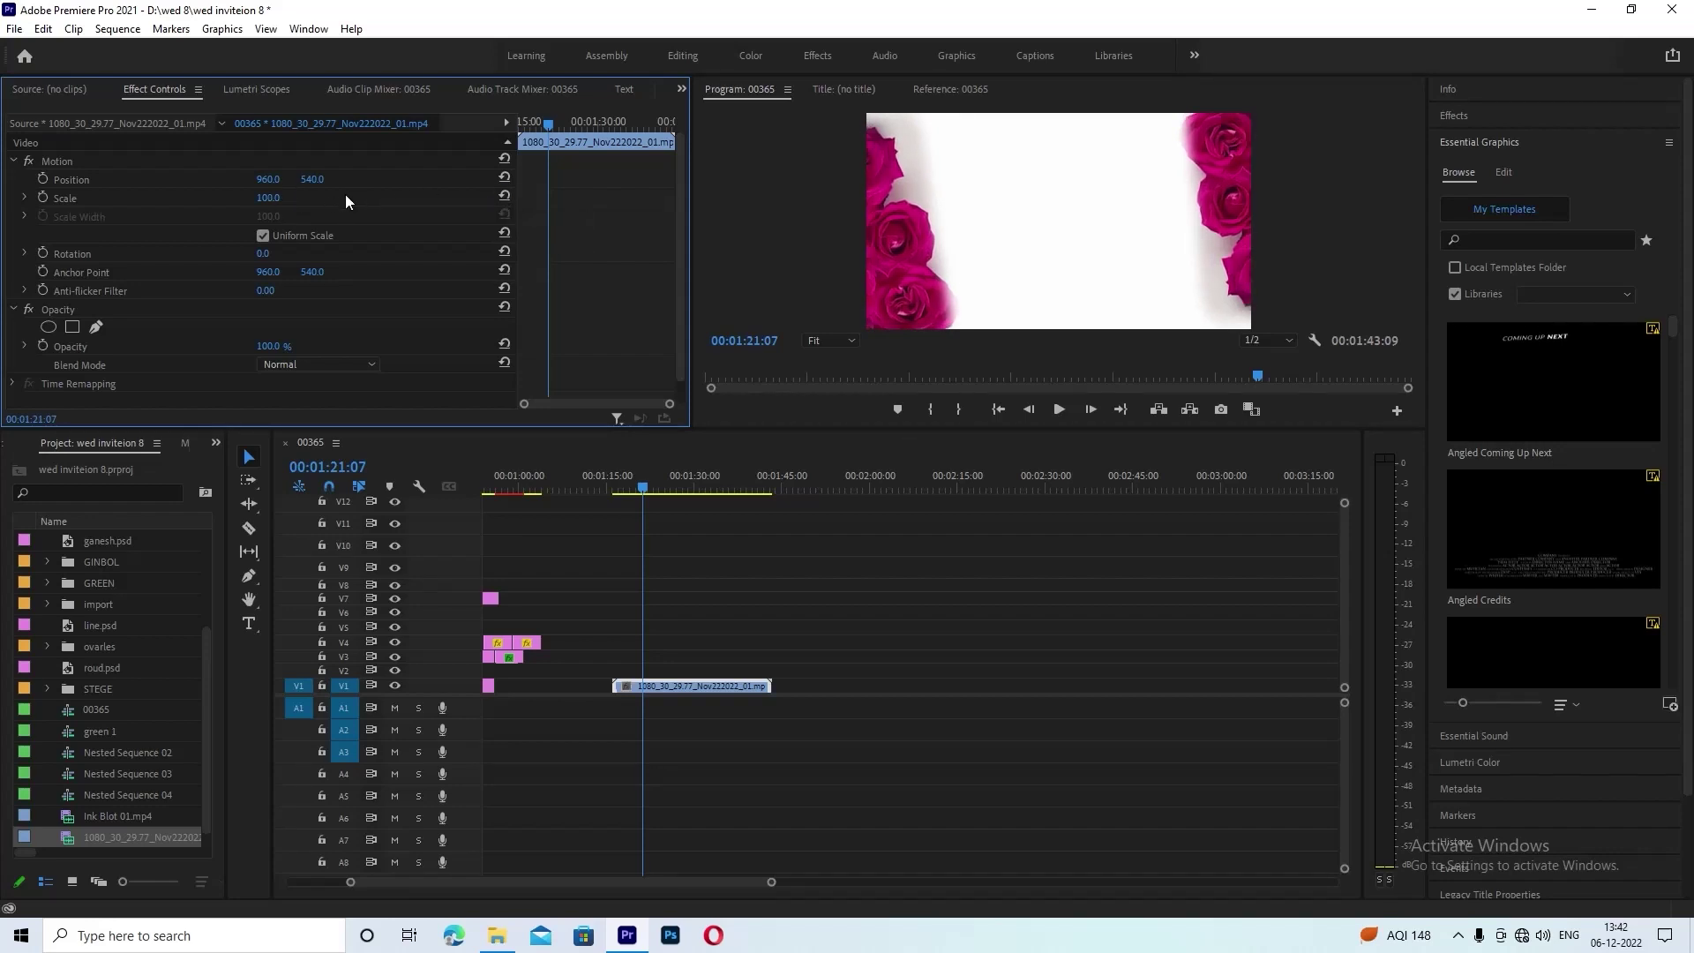
{"action": "left_click", "coordinate": [43, 197]}
{"action": "left_click_drag", "start_coordinate": [268, 198], "coordinate": [315, 204]}
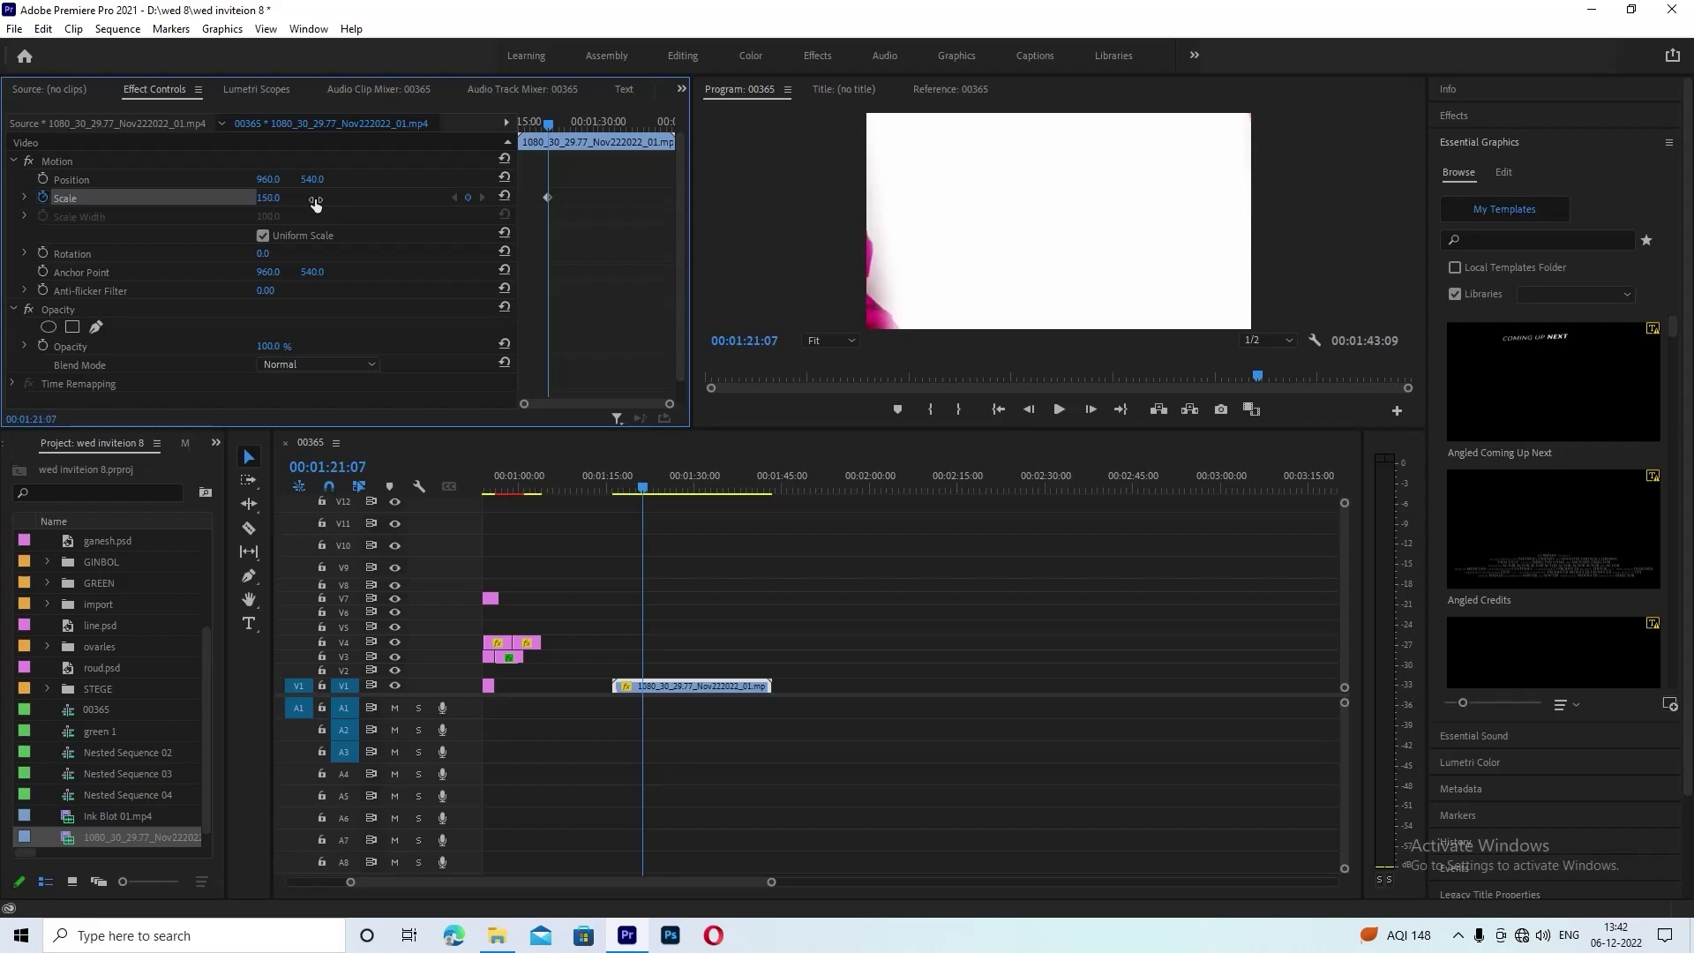
{"action": "left_click_drag", "start_coordinate": [547, 123], "coordinate": [505, 126]}
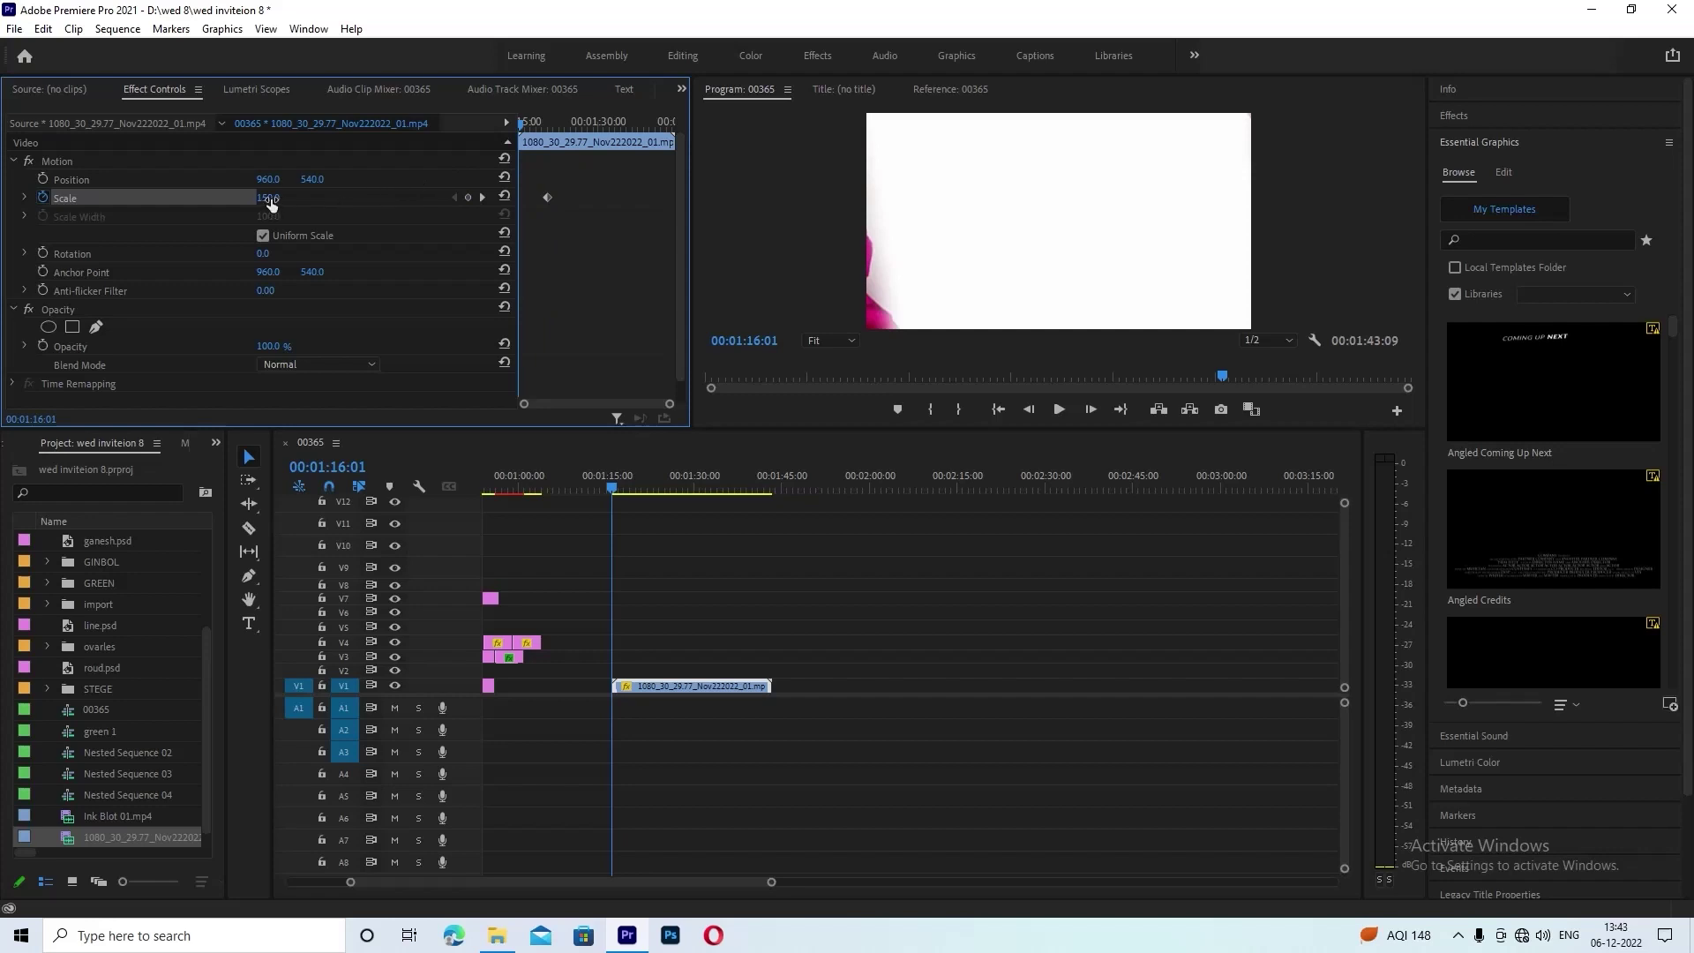
{"action": "left_click_drag", "start_coordinate": [253, 201], "coordinate": [199, 200]}
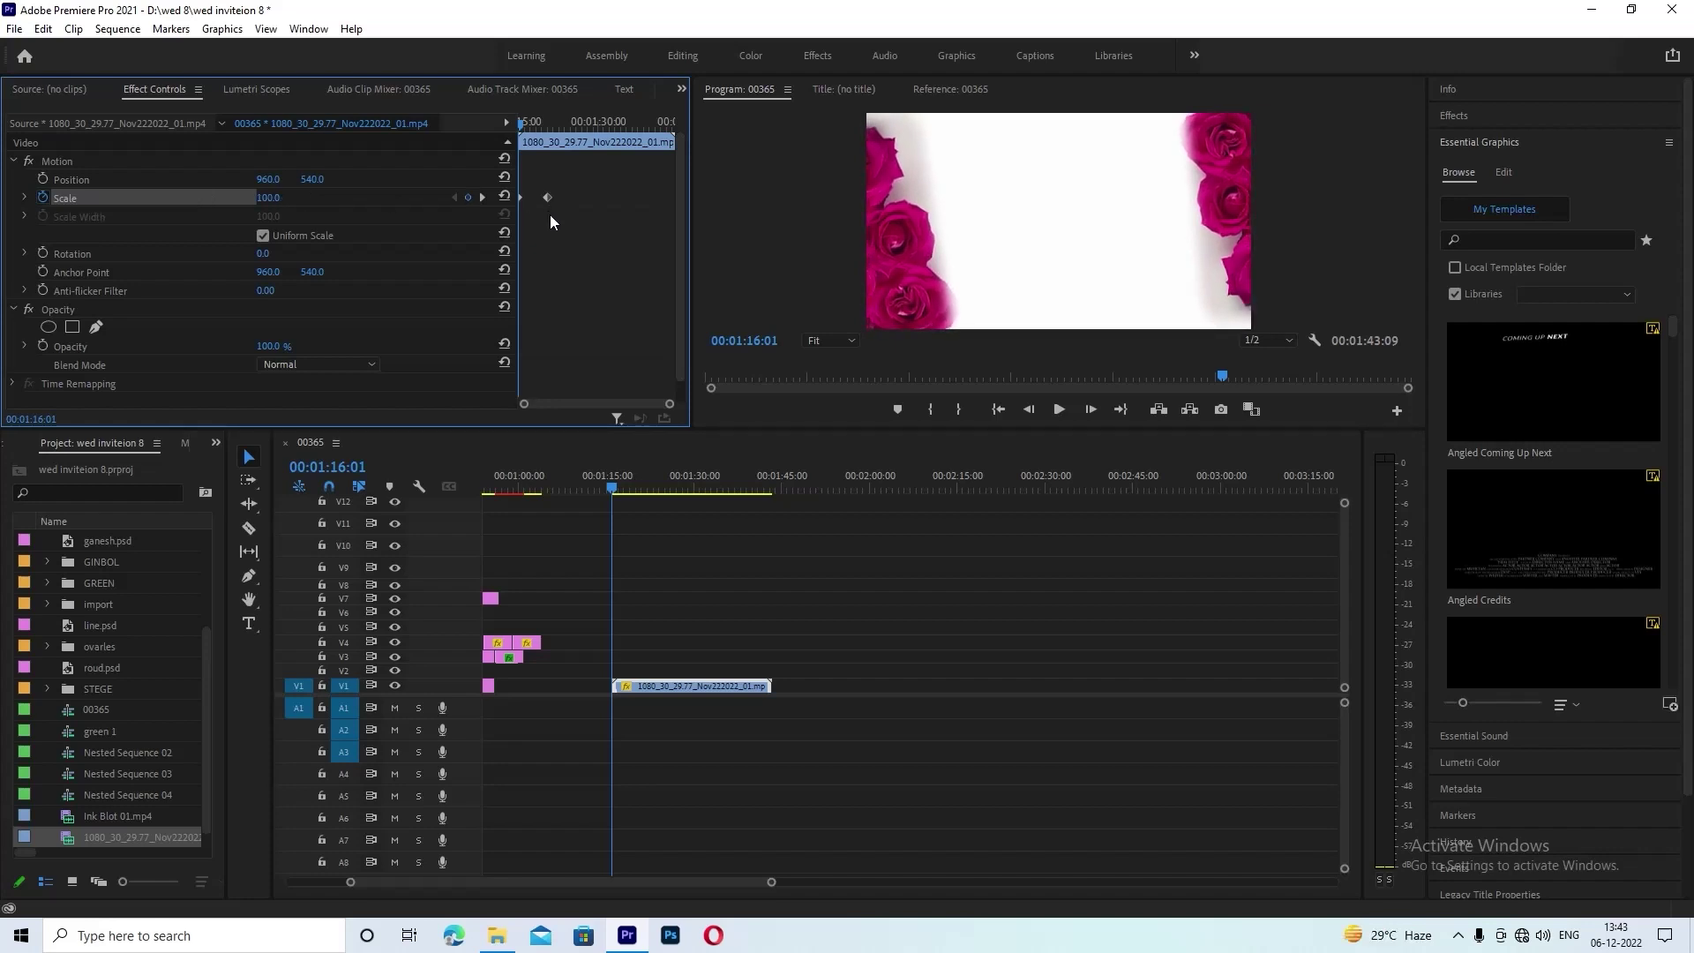
{"action": "key", "text": "space"}
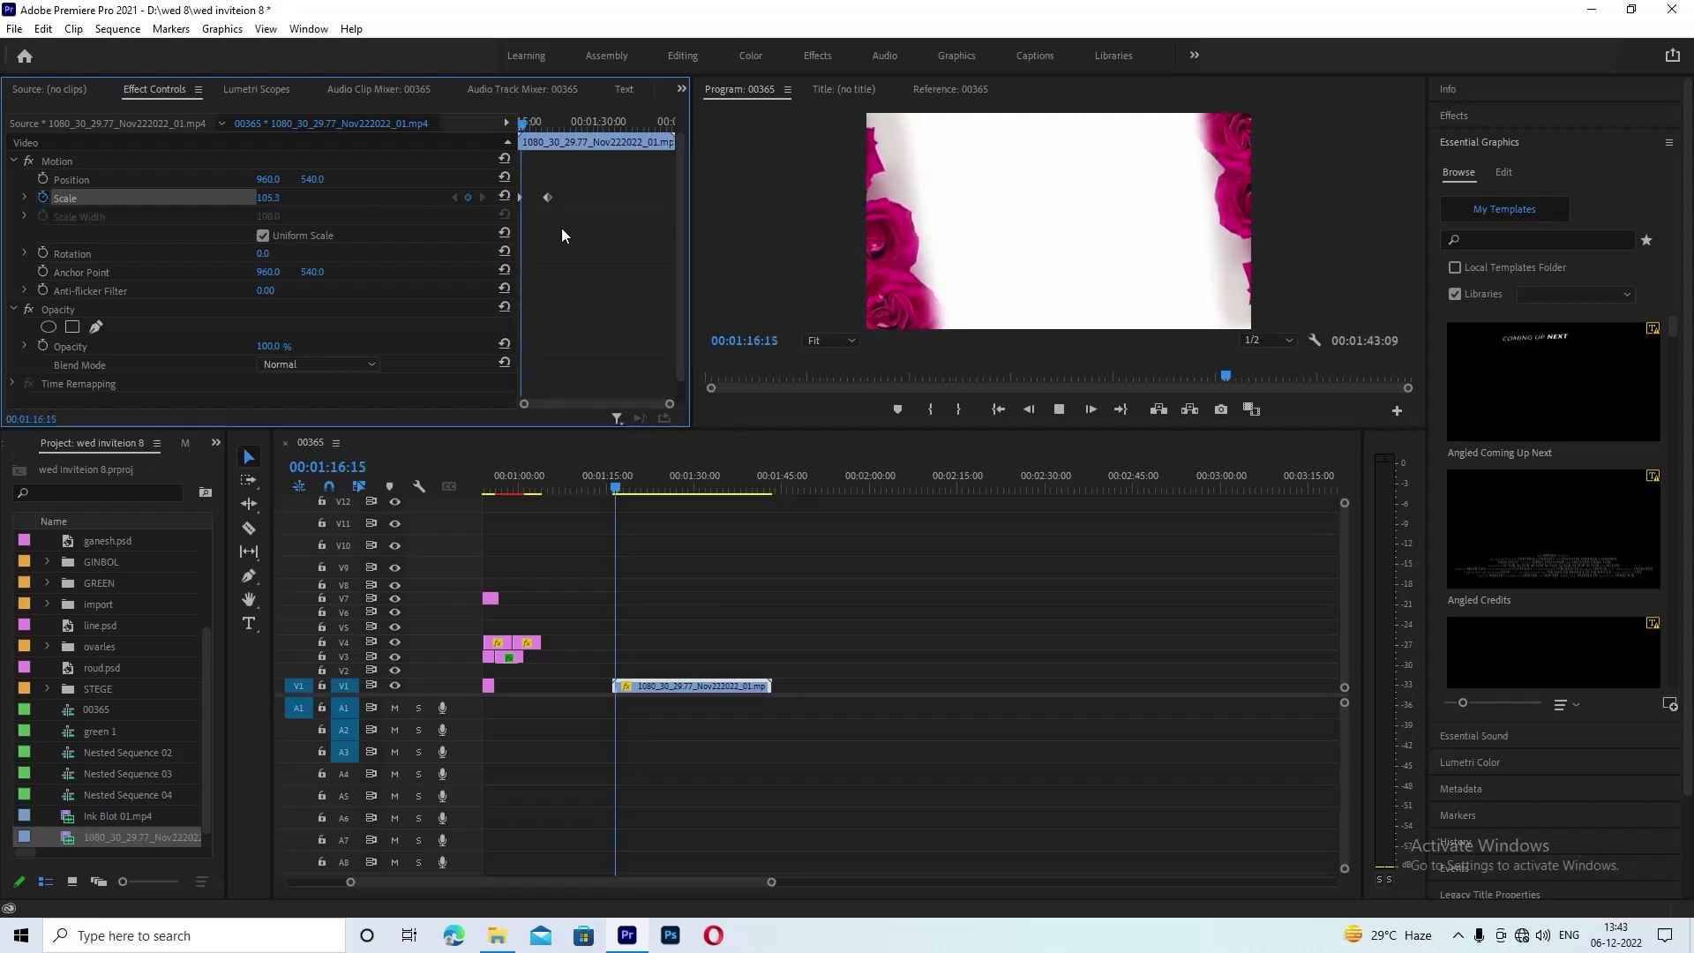
- Replay the rose clip's zoom-in animation from just before the clip
{"action": "left_click", "coordinate": [702, 586]}
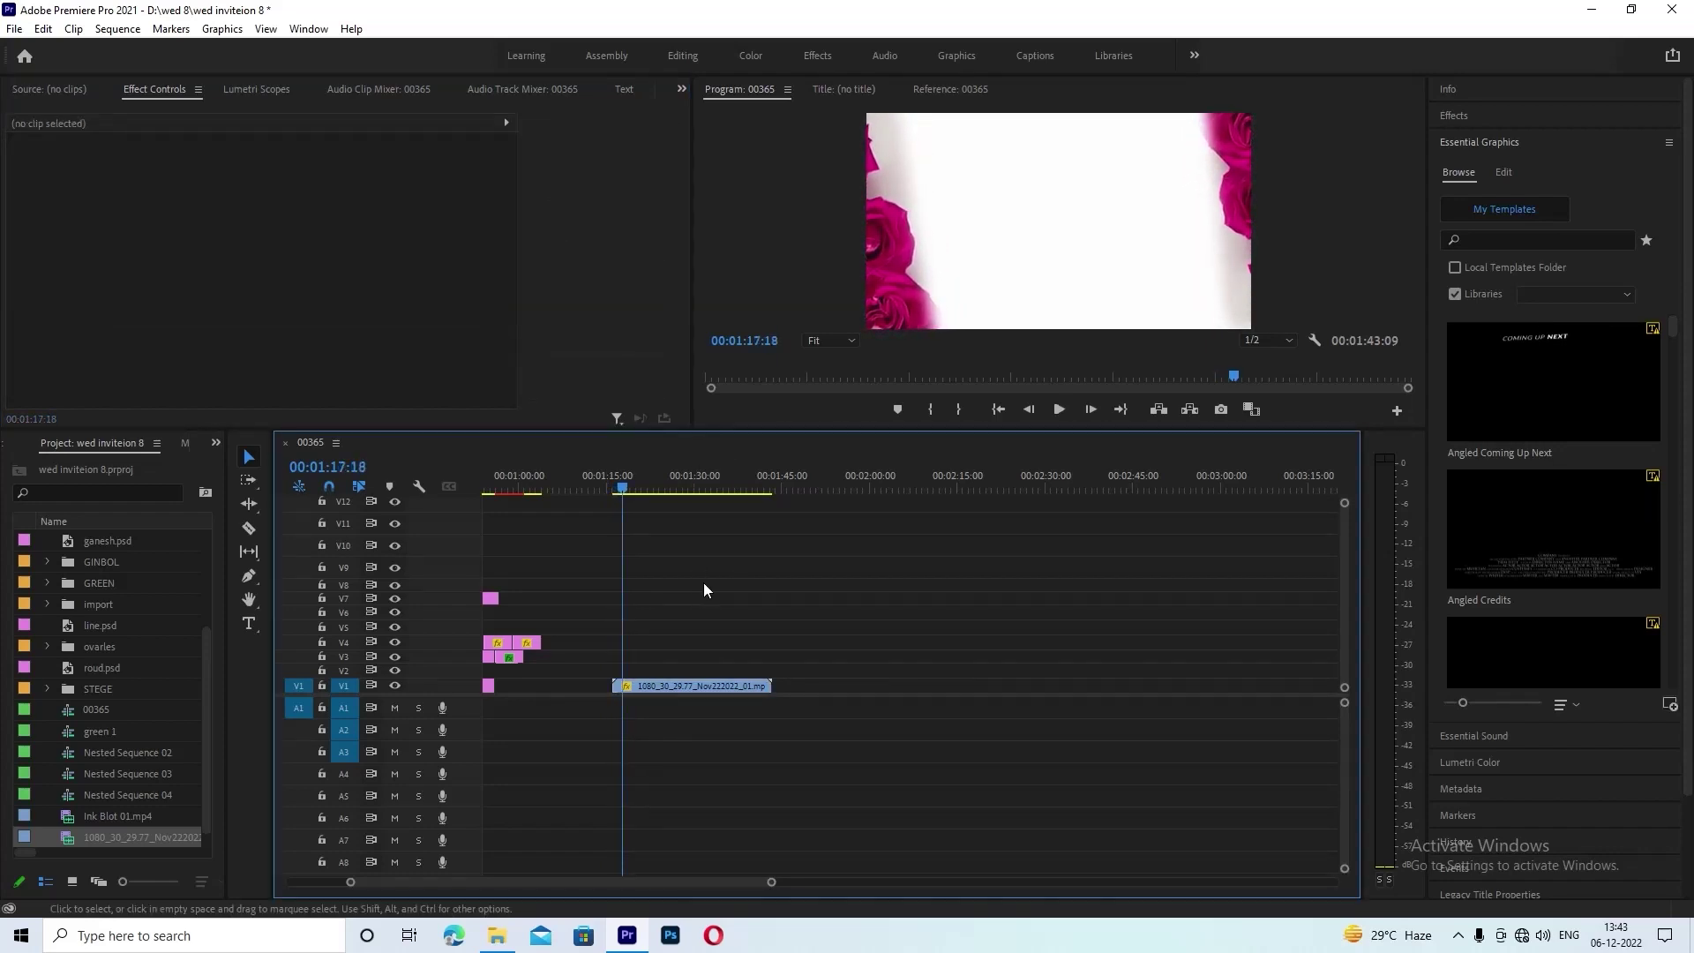
{"action": "left_click_drag", "start_coordinate": [622, 487], "coordinate": [611, 489]}
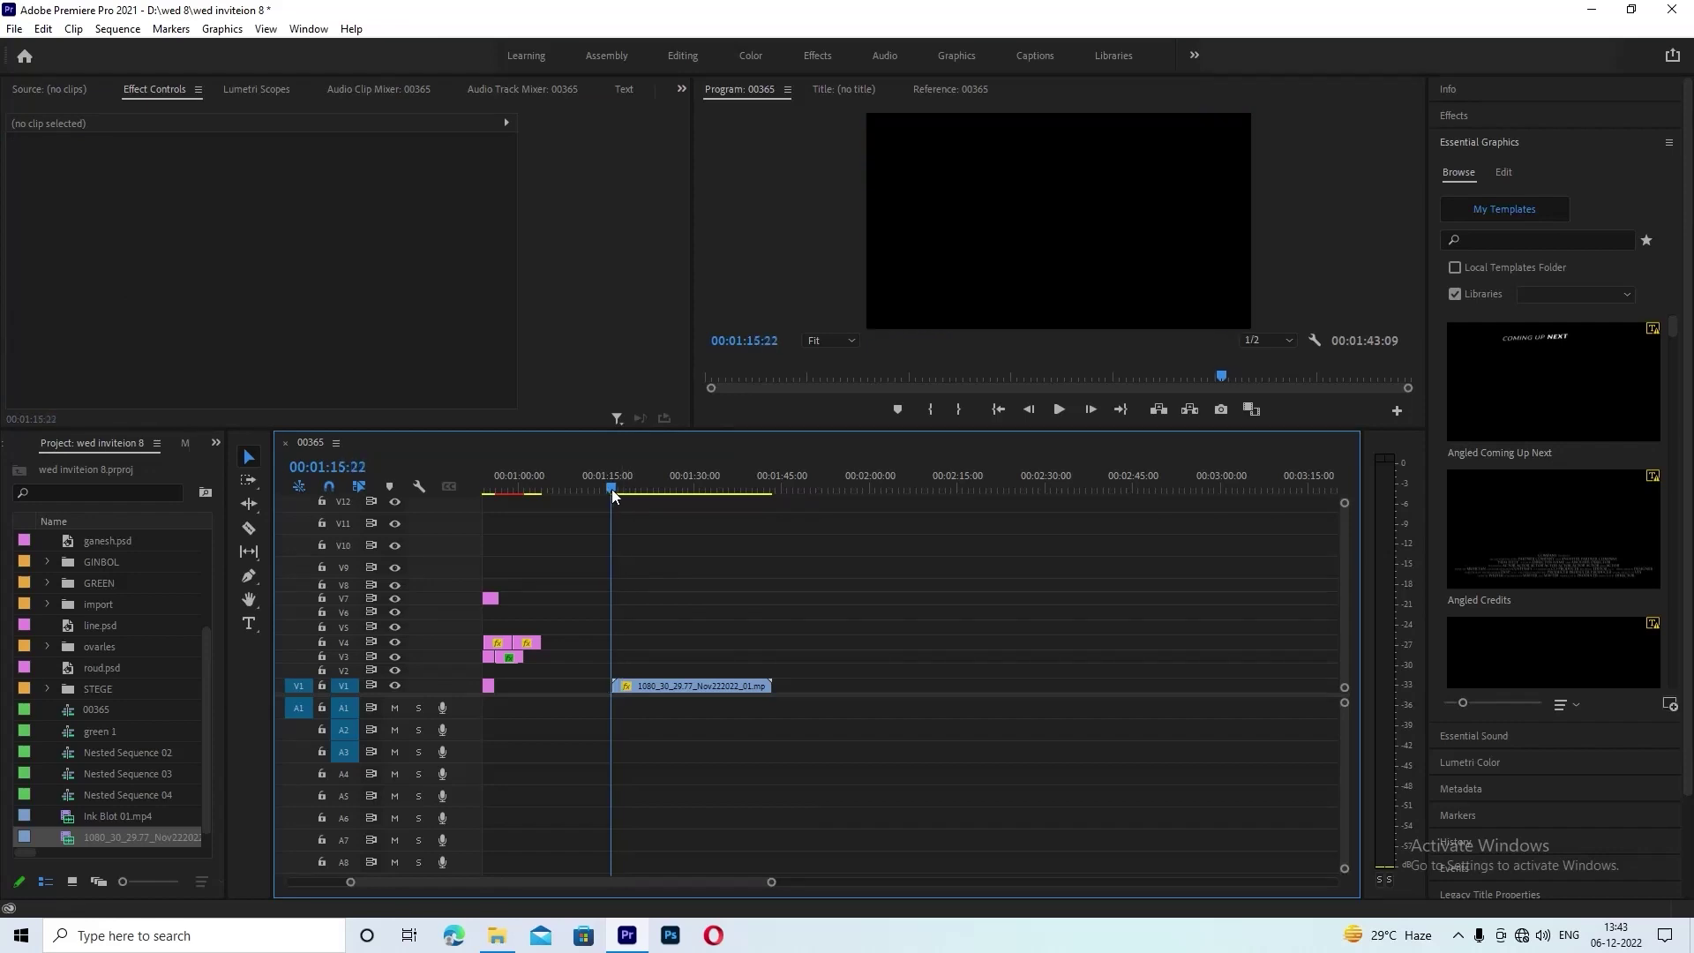
{"action": "key", "text": "space"}
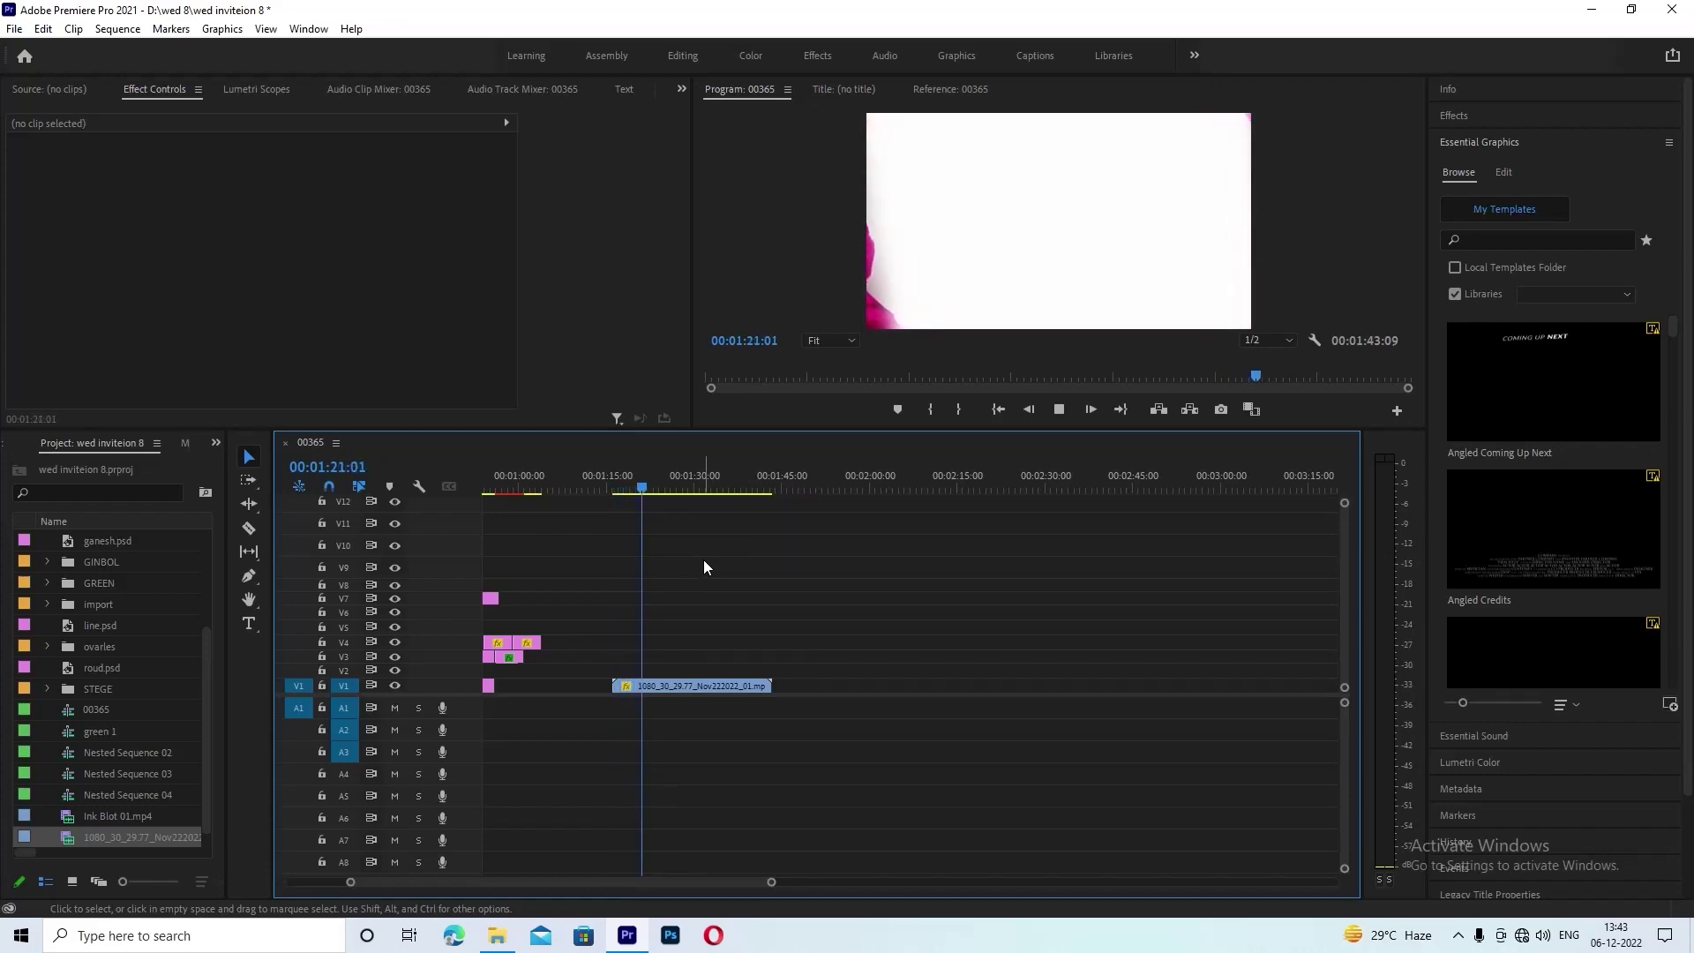
{"action": "key", "text": "space"}
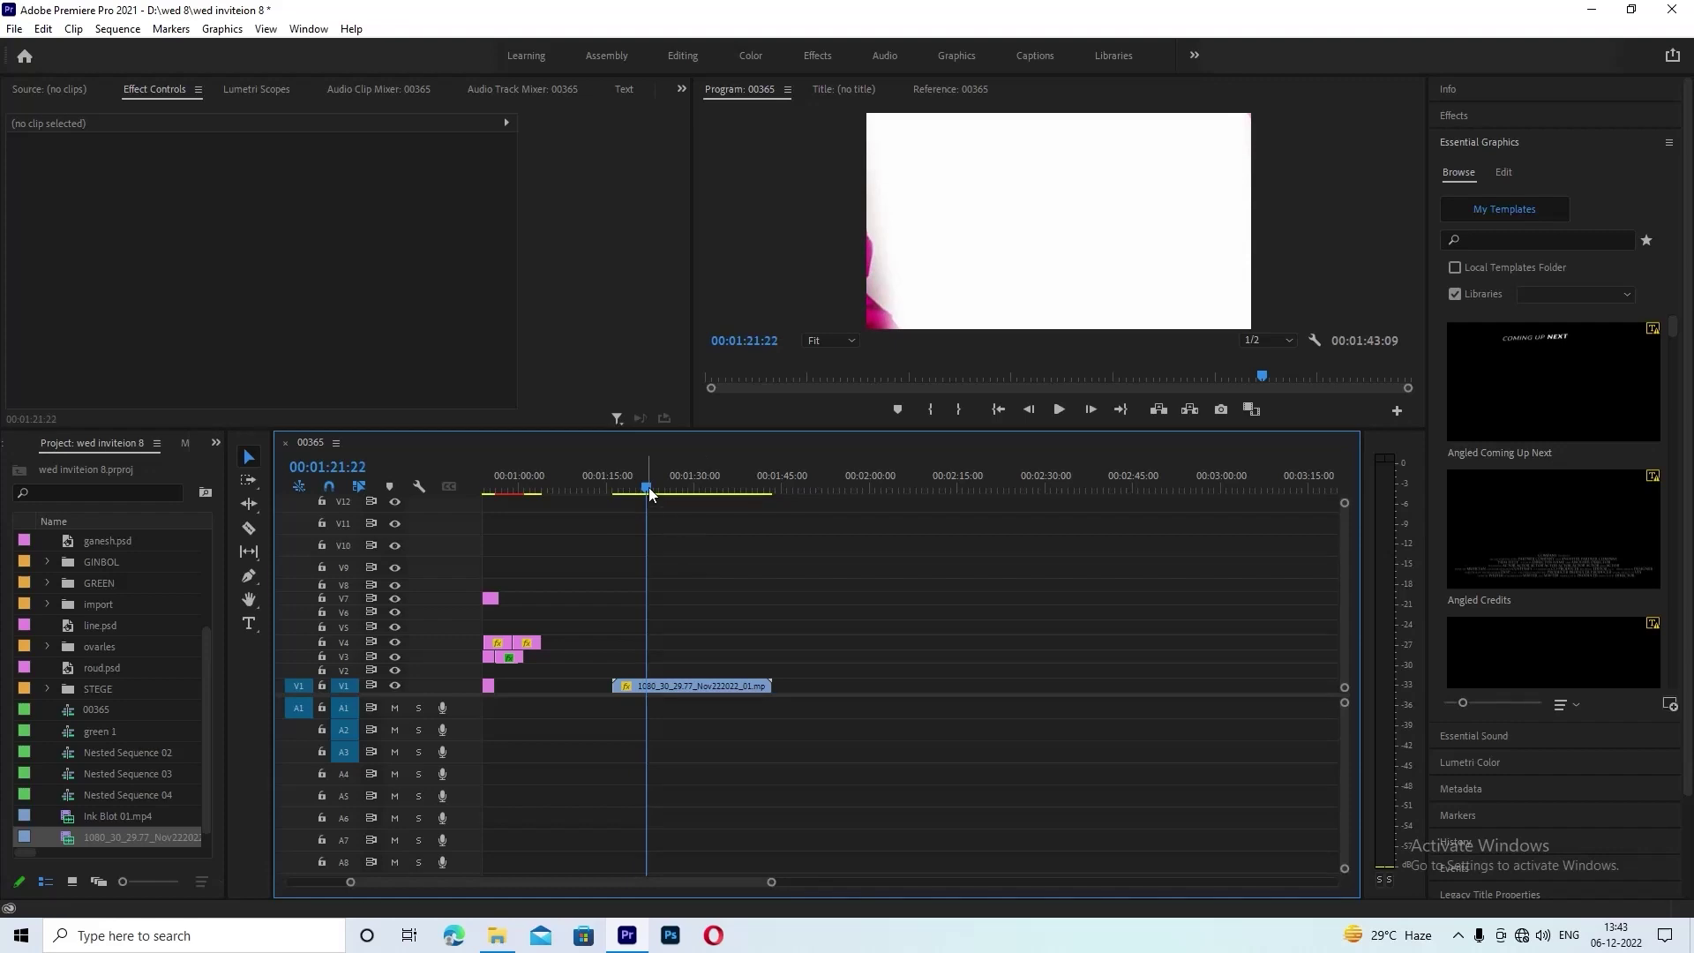
- Move the 100 Scale keyframe to 01:21:22 so the clip zooms out from 150, and preview
{"action": "left_click", "coordinate": [674, 684]}
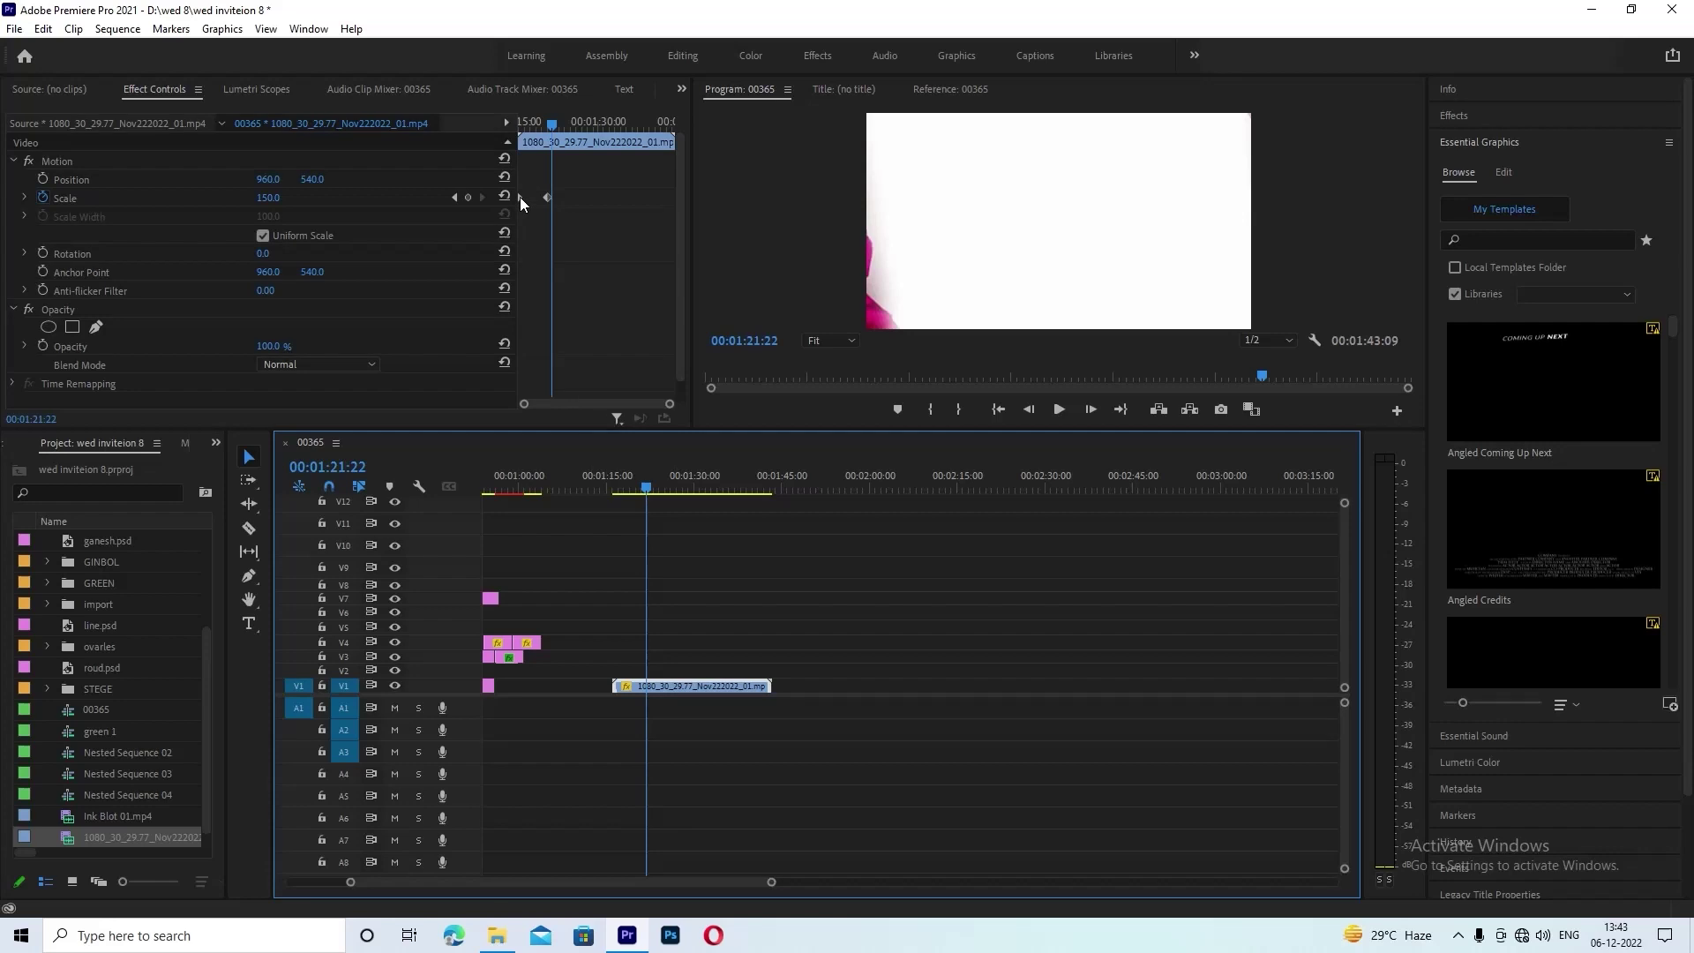
{"action": "left_click_drag", "start_coordinate": [520, 198], "coordinate": [552, 198]}
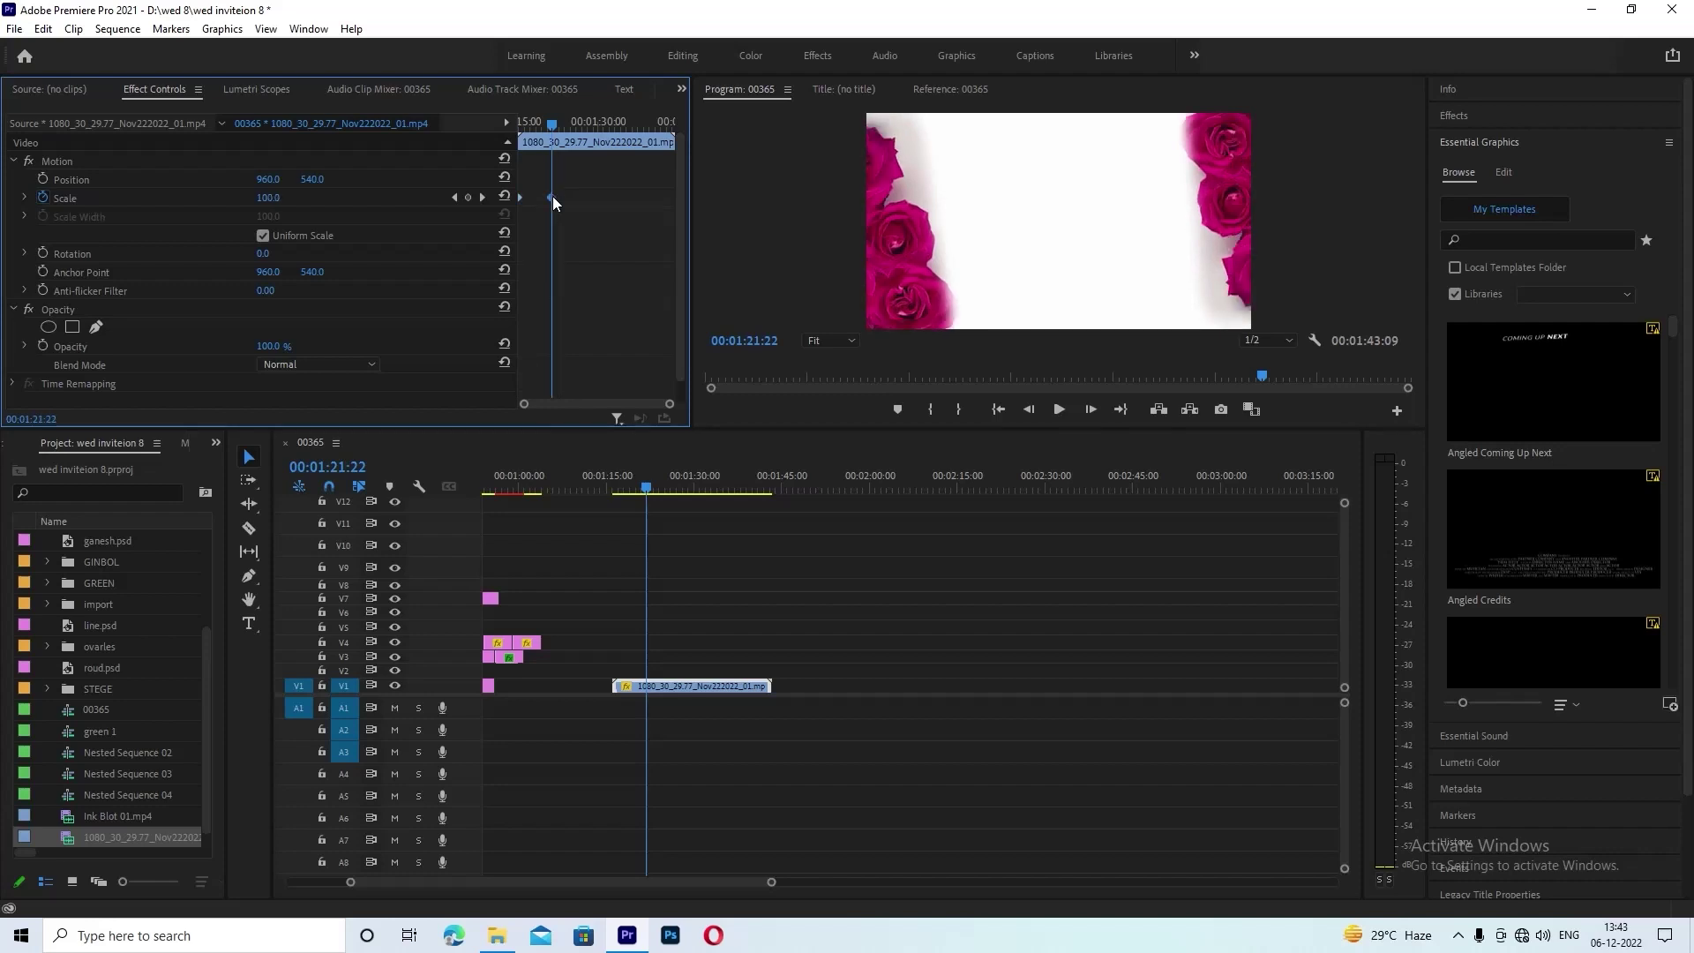
{"action": "left_click_drag", "start_coordinate": [630, 487], "coordinate": [604, 497]}
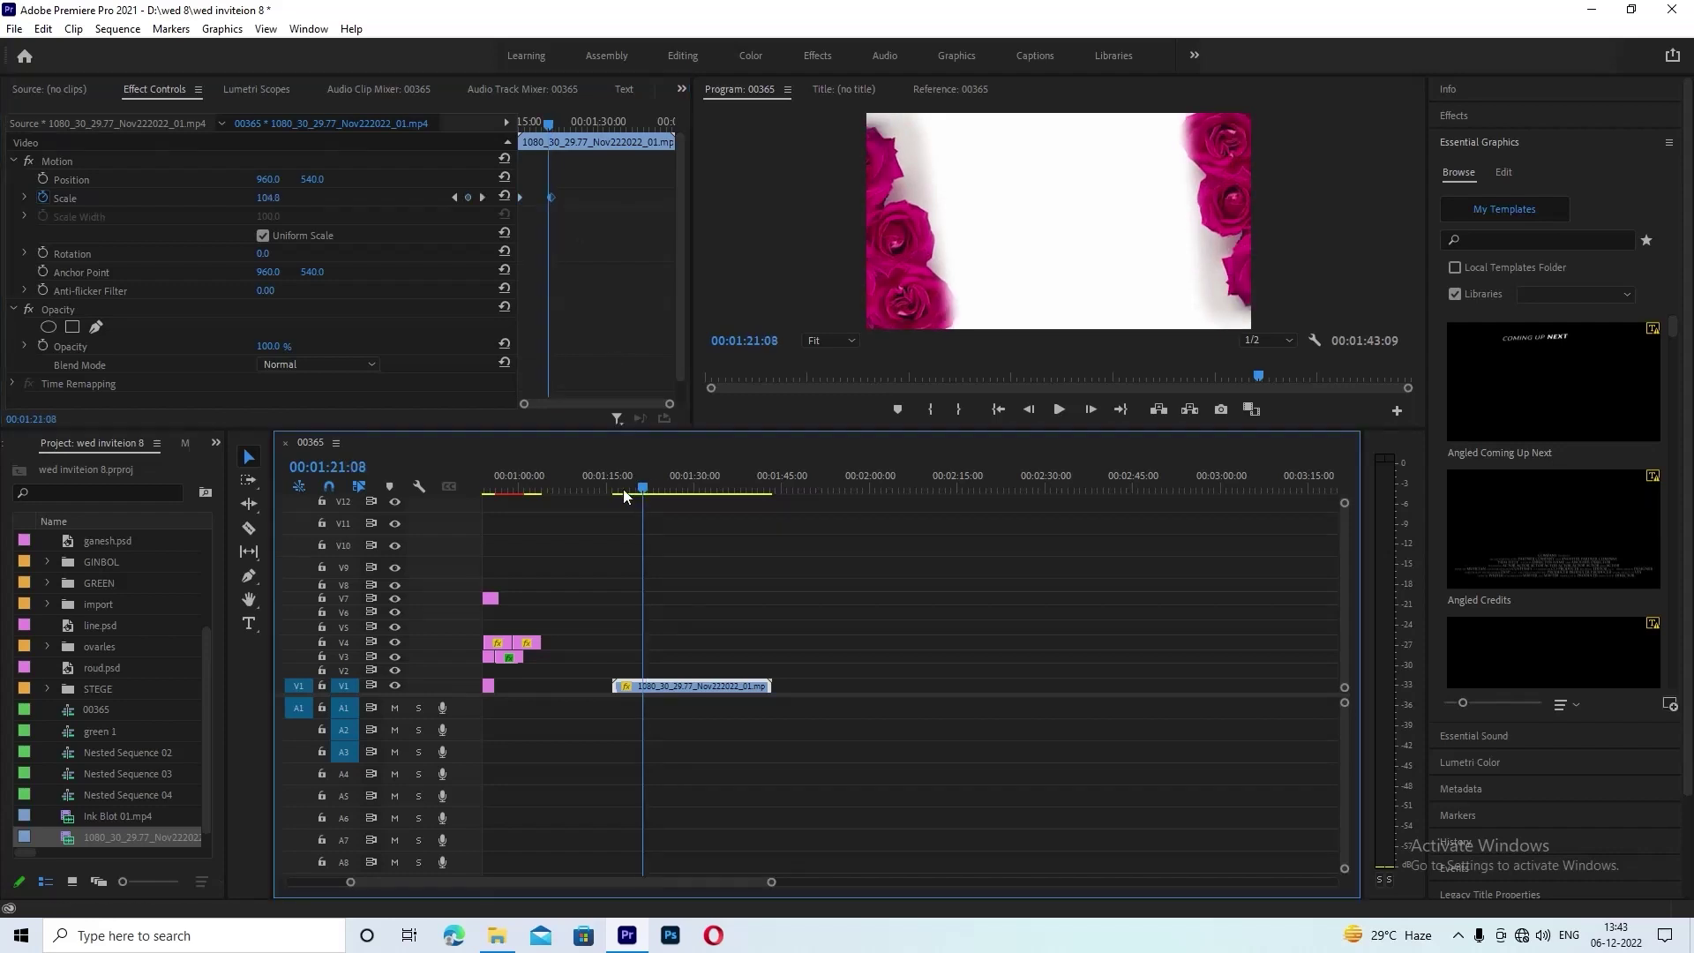
{"action": "key", "text": "space"}
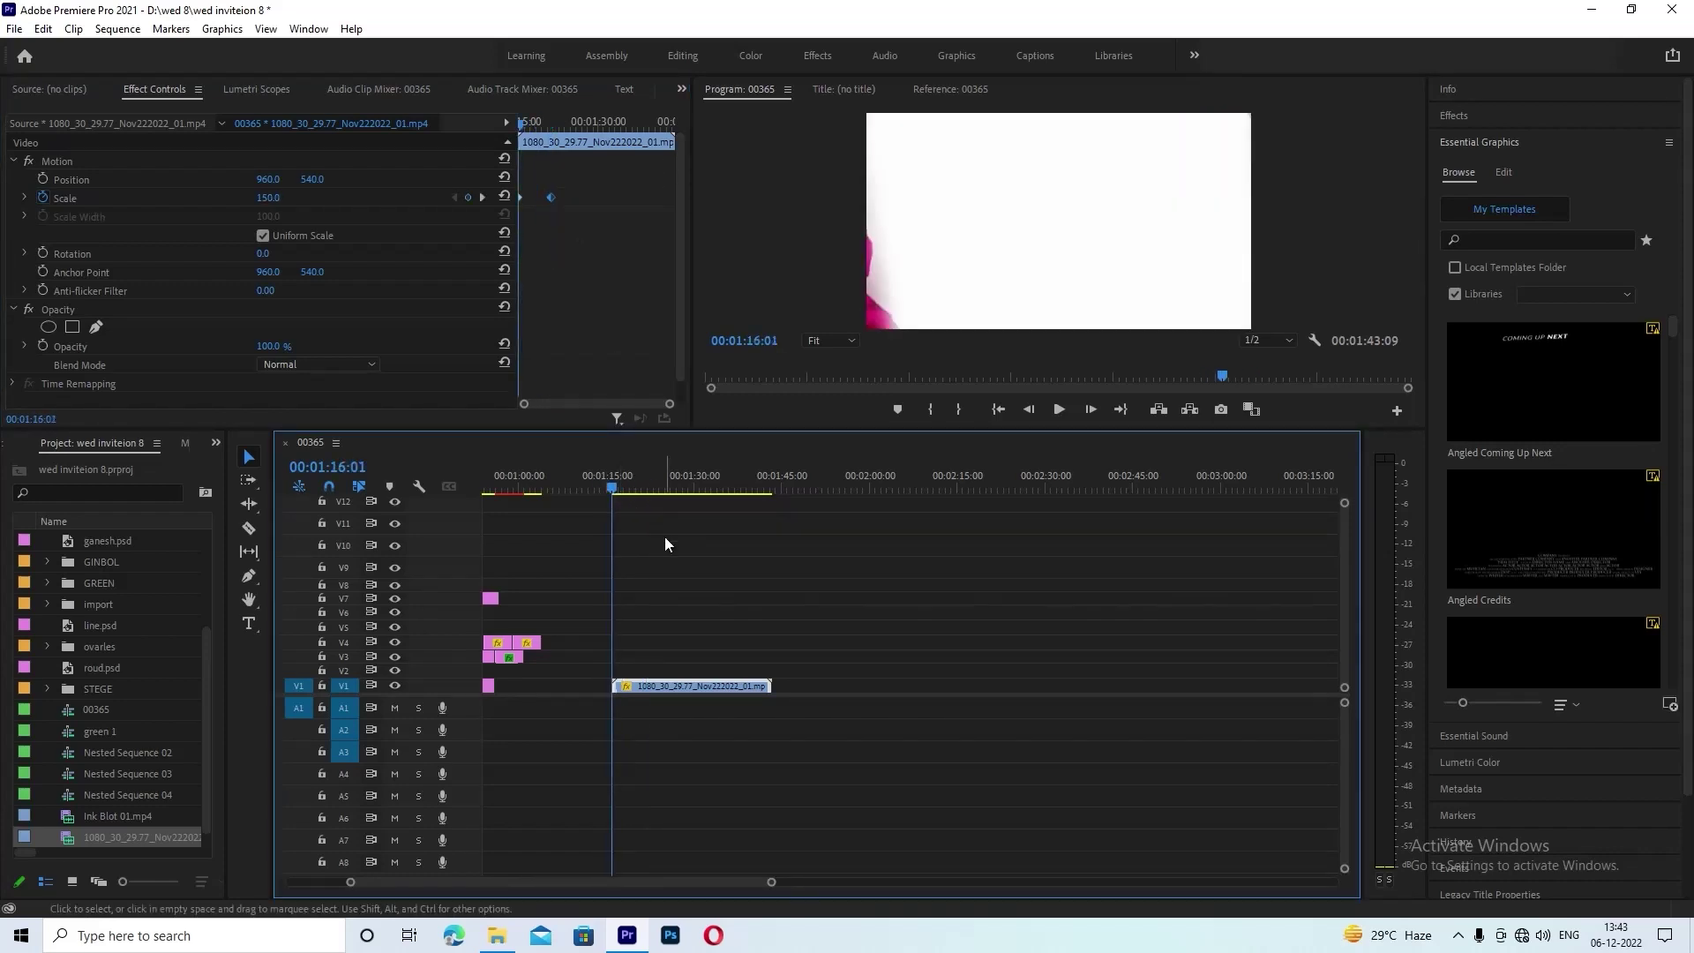
{"action": "left_click", "coordinate": [688, 605]}
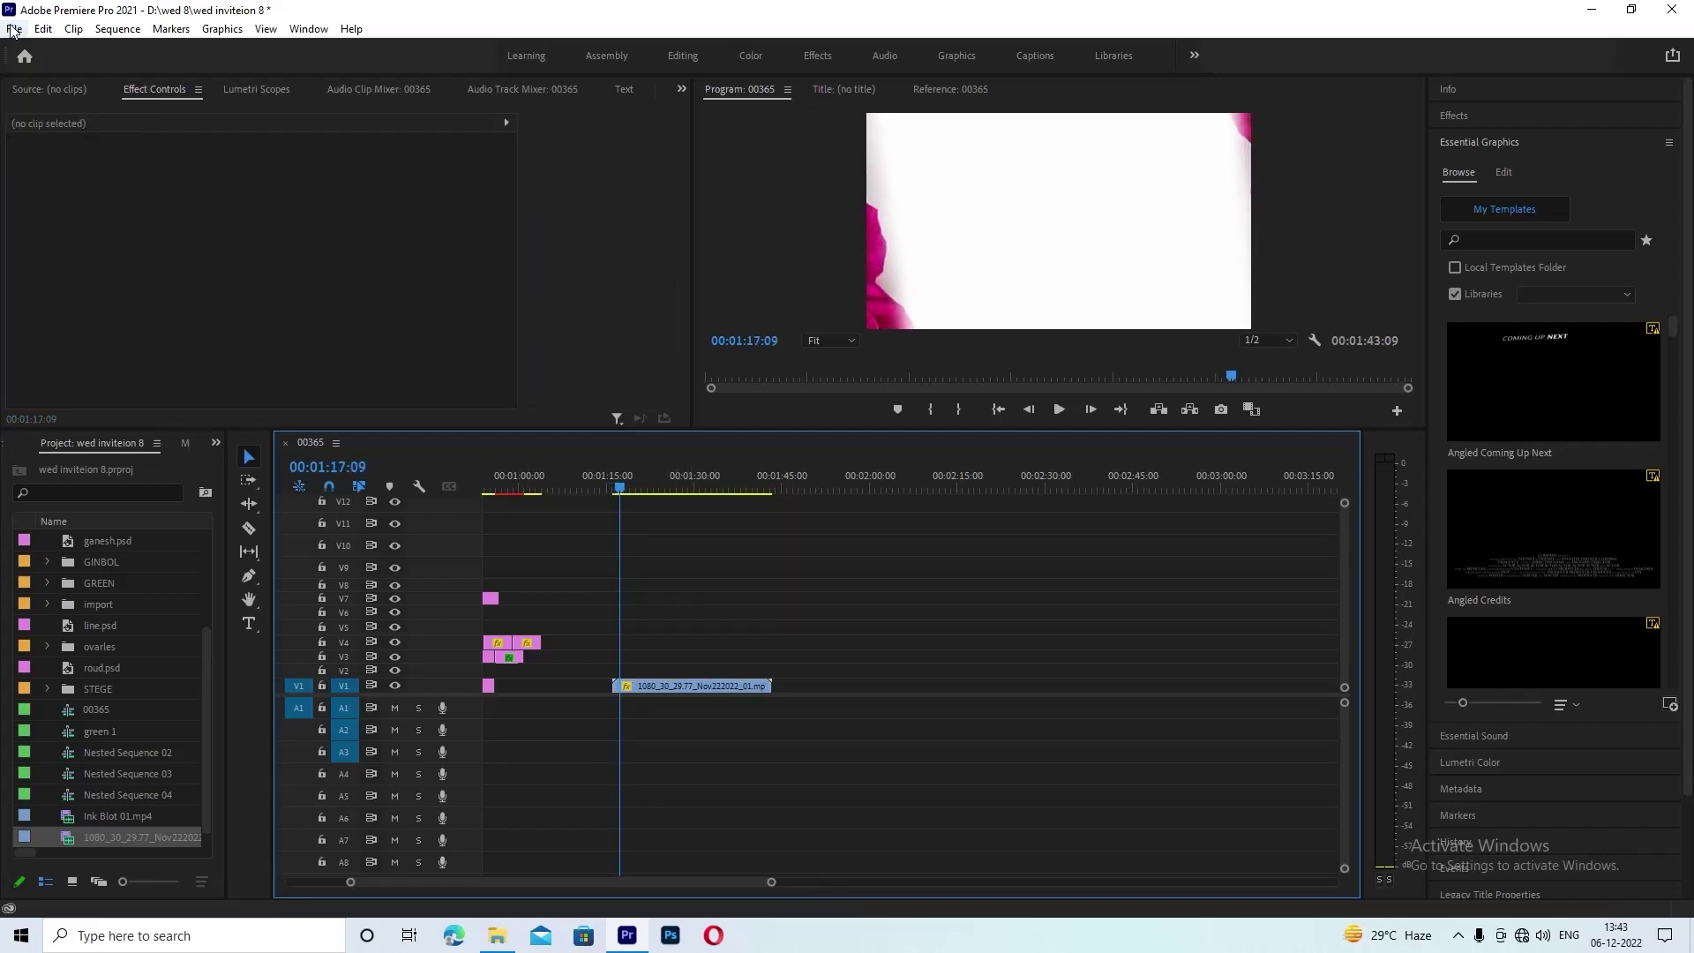
- Save the wed inviteion 8 project and play back the rose clip's zoom-out
{"action": "left_click", "coordinate": [13, 31]}
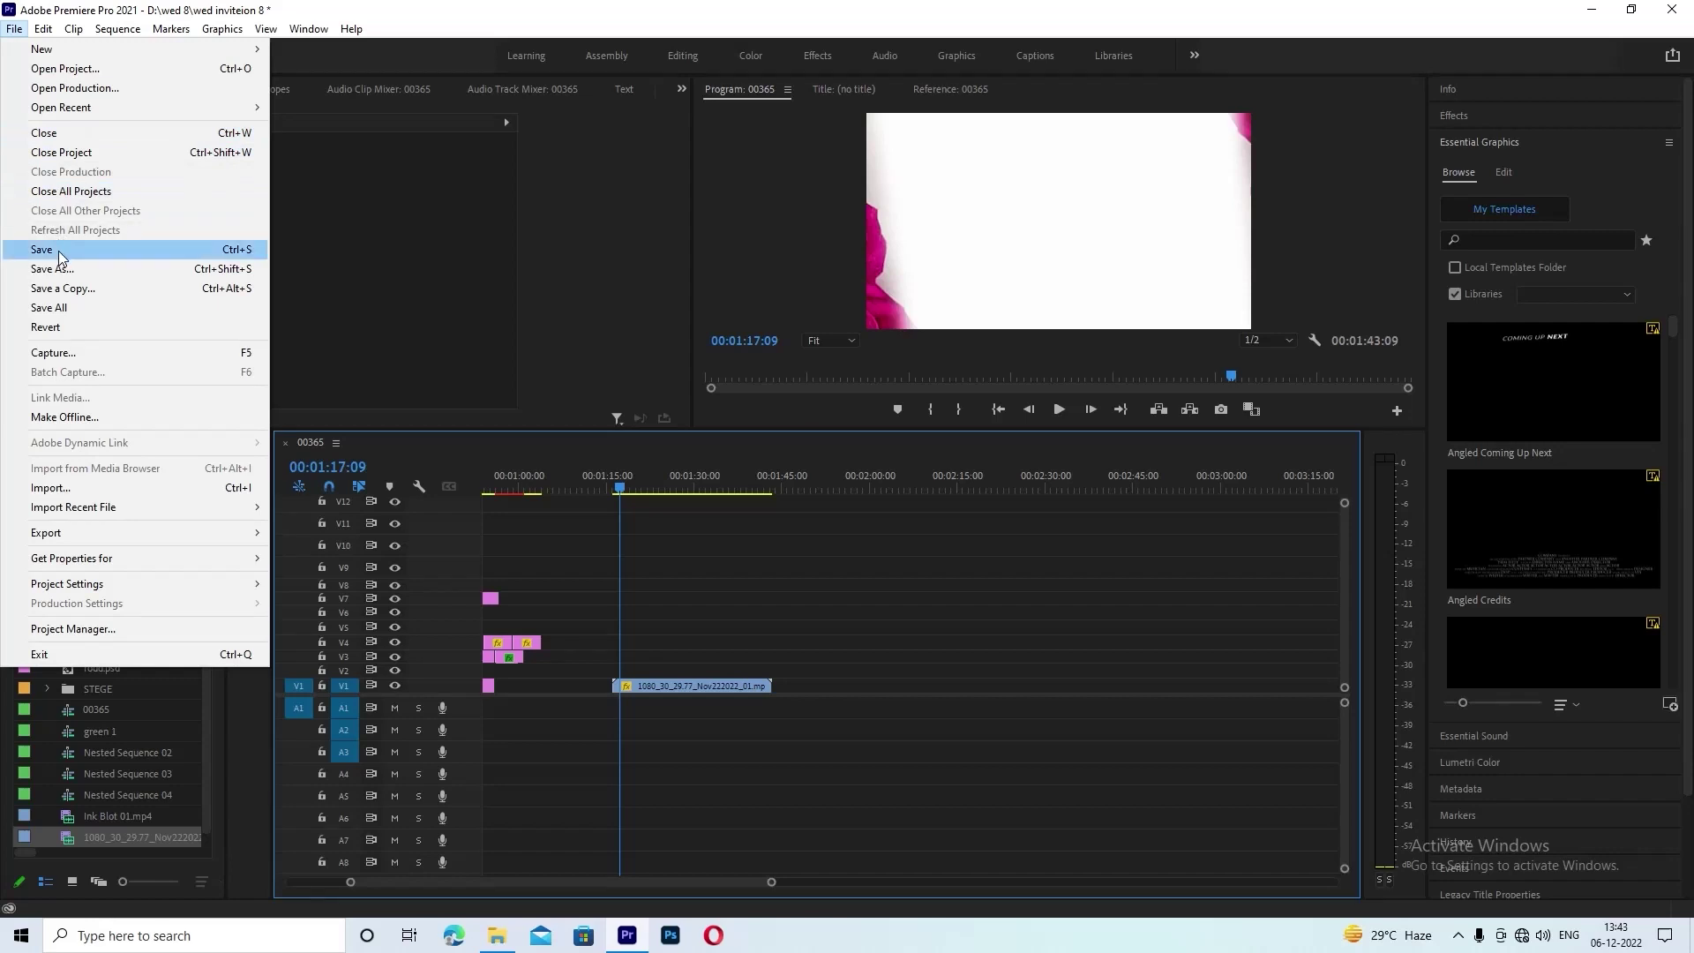
{"action": "left_click", "coordinate": [59, 250]}
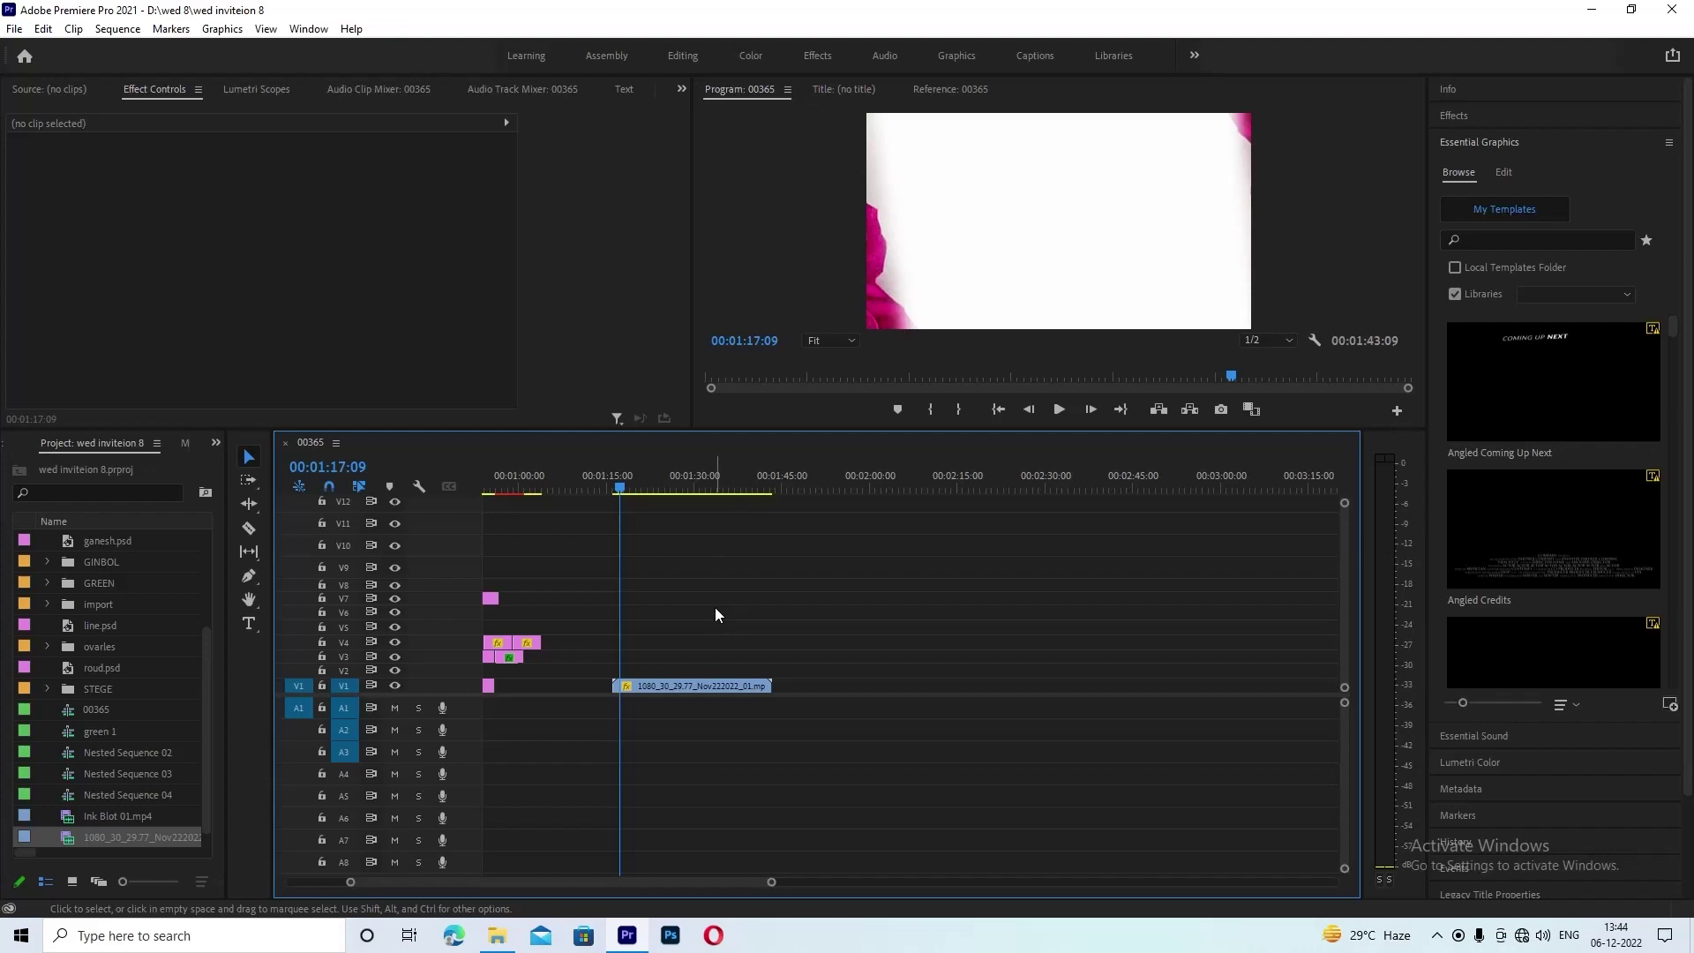
{"action": "key", "text": "space"}
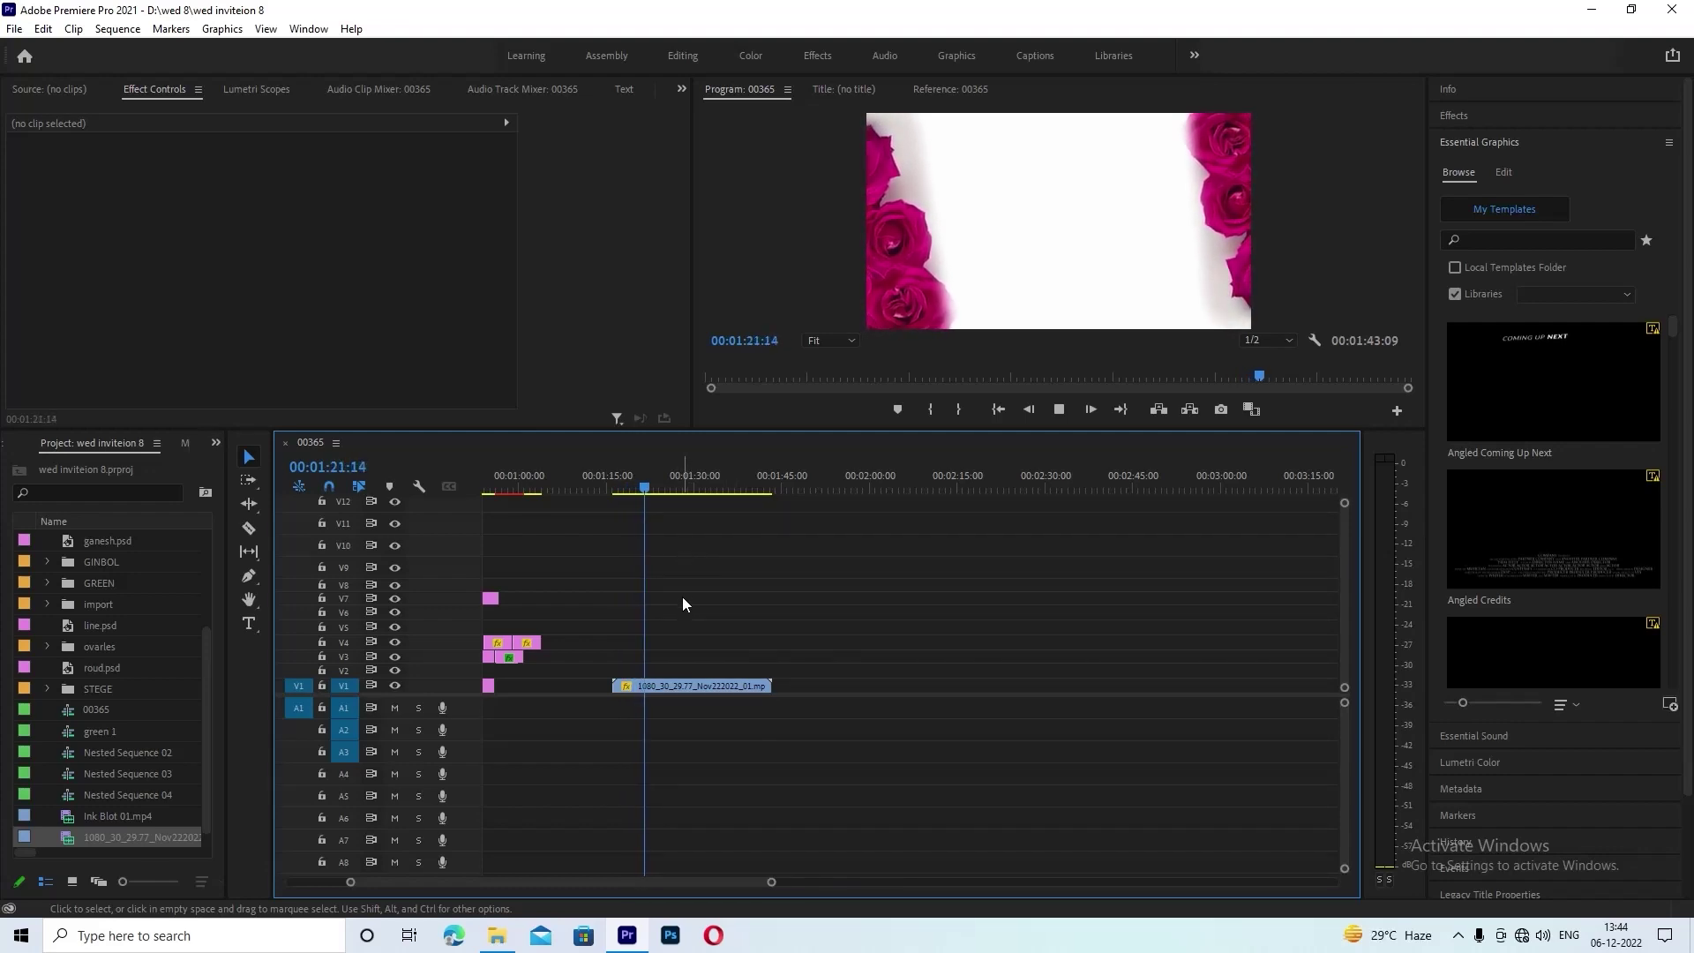
- Duplicate the rose clip onto V2 and set the playhead to 01:24:19
{"action": "left_click", "coordinate": [684, 681]}
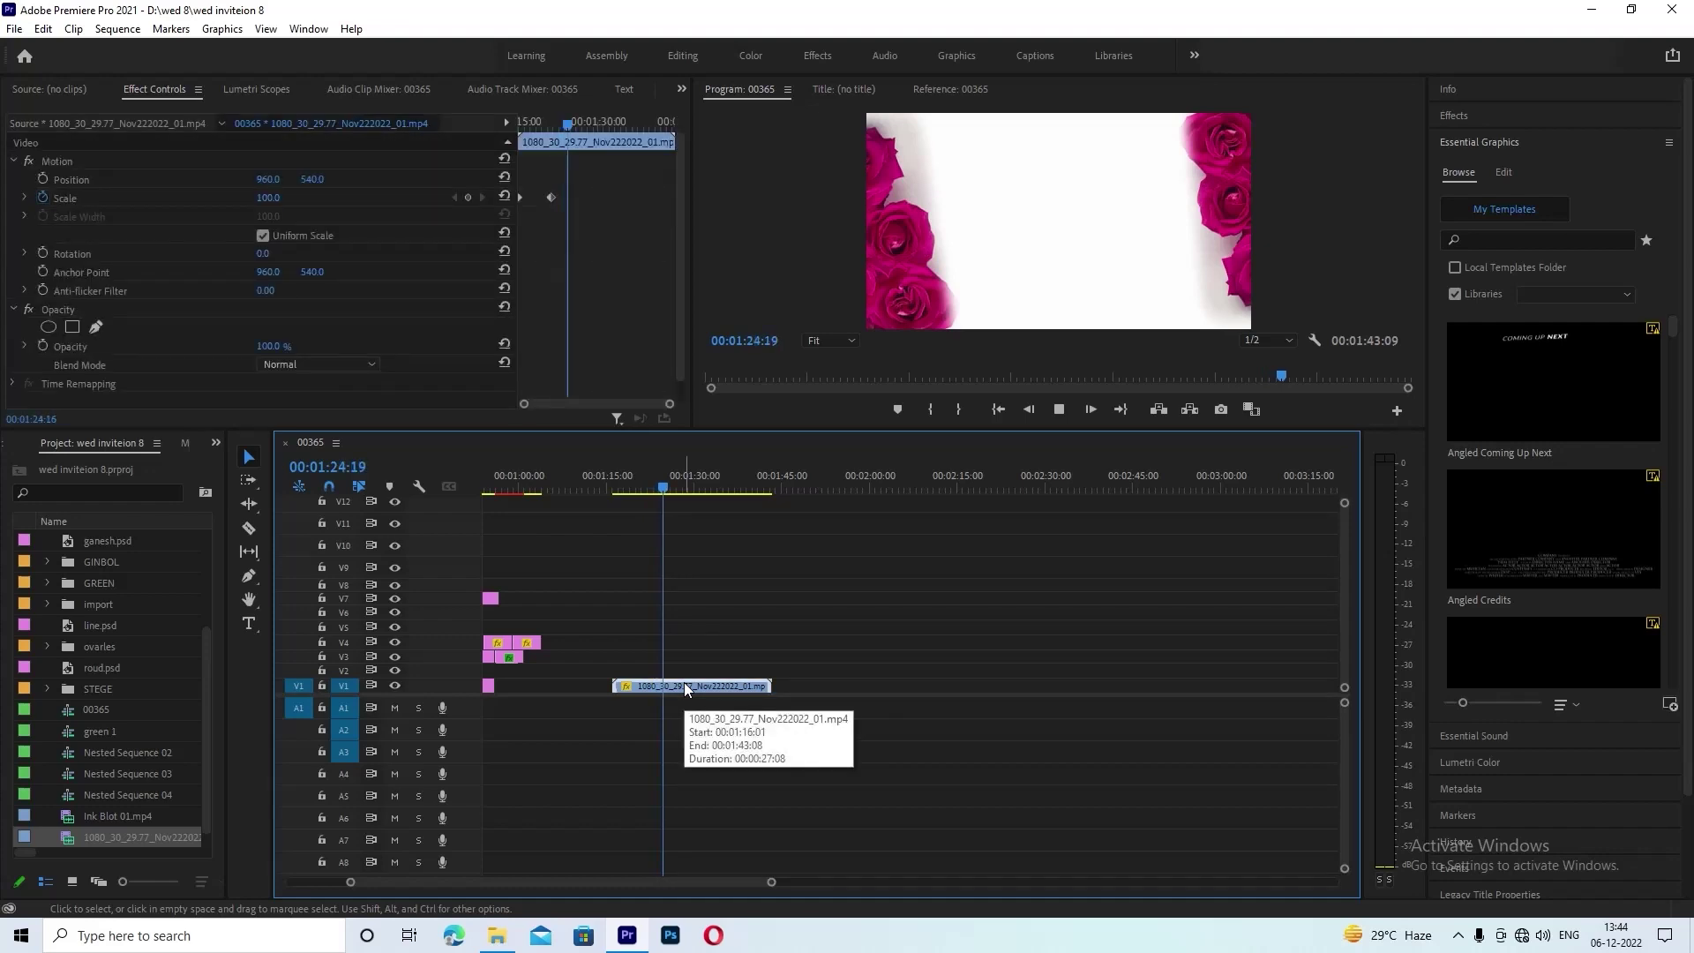
{"action": "left_click_drag", "start_coordinate": [685, 681], "coordinate": [684, 670]}
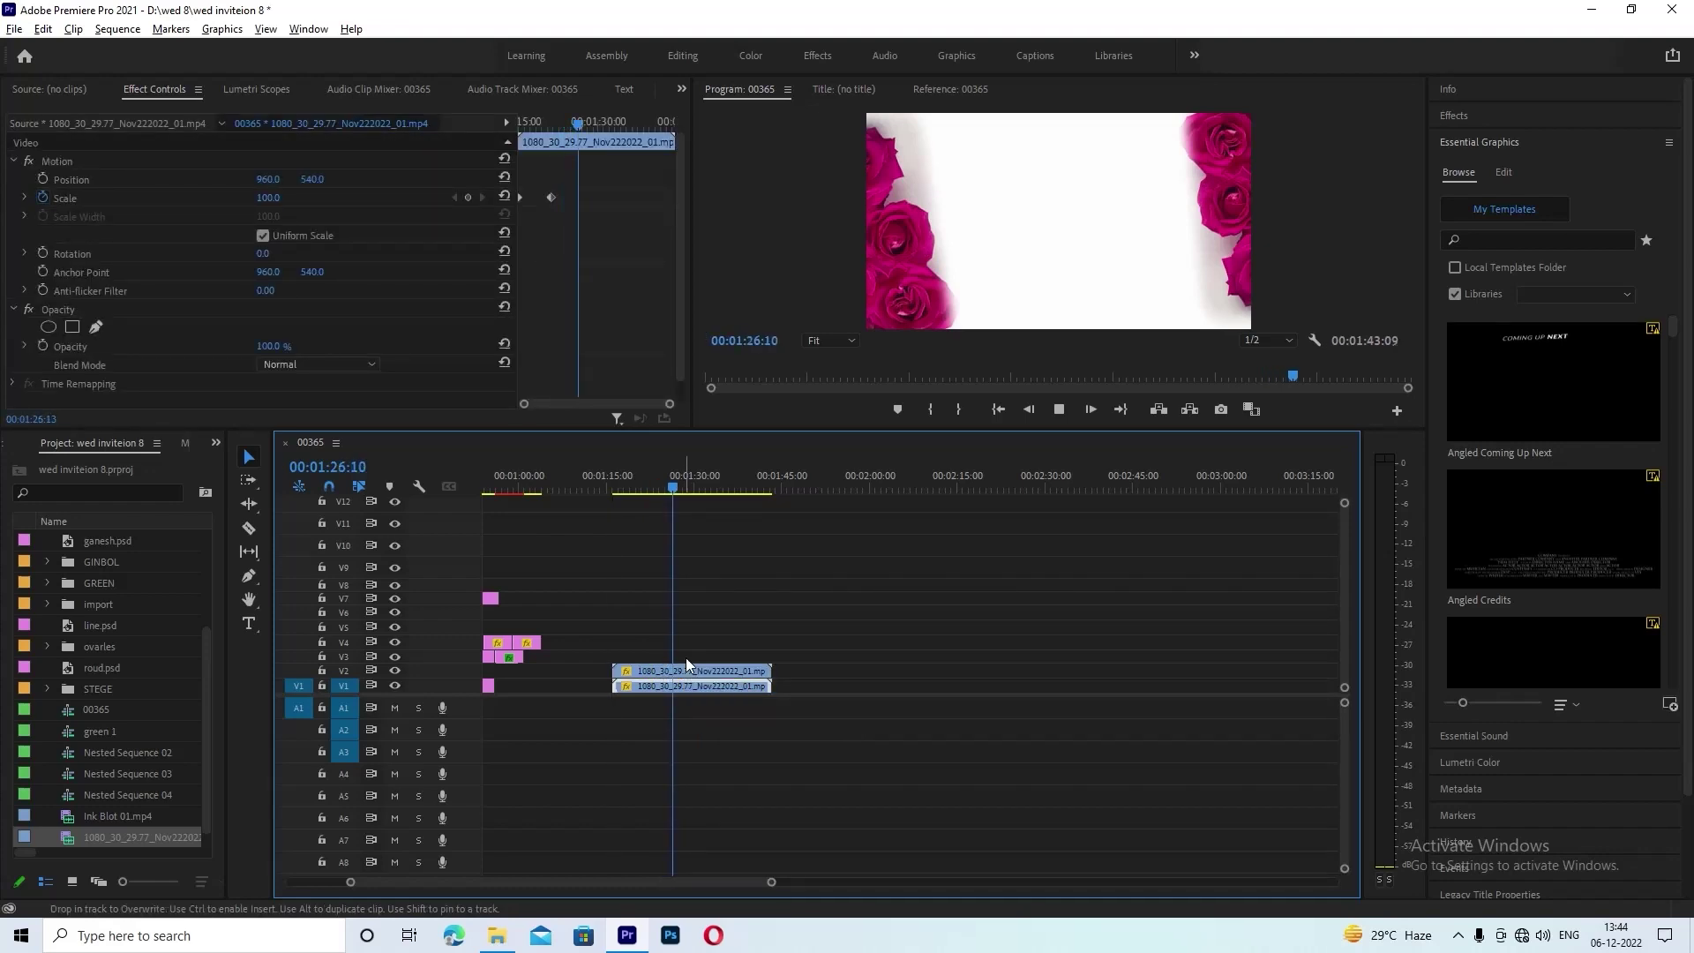
{"action": "left_click_drag", "start_coordinate": [679, 639], "coordinate": [663, 639]}
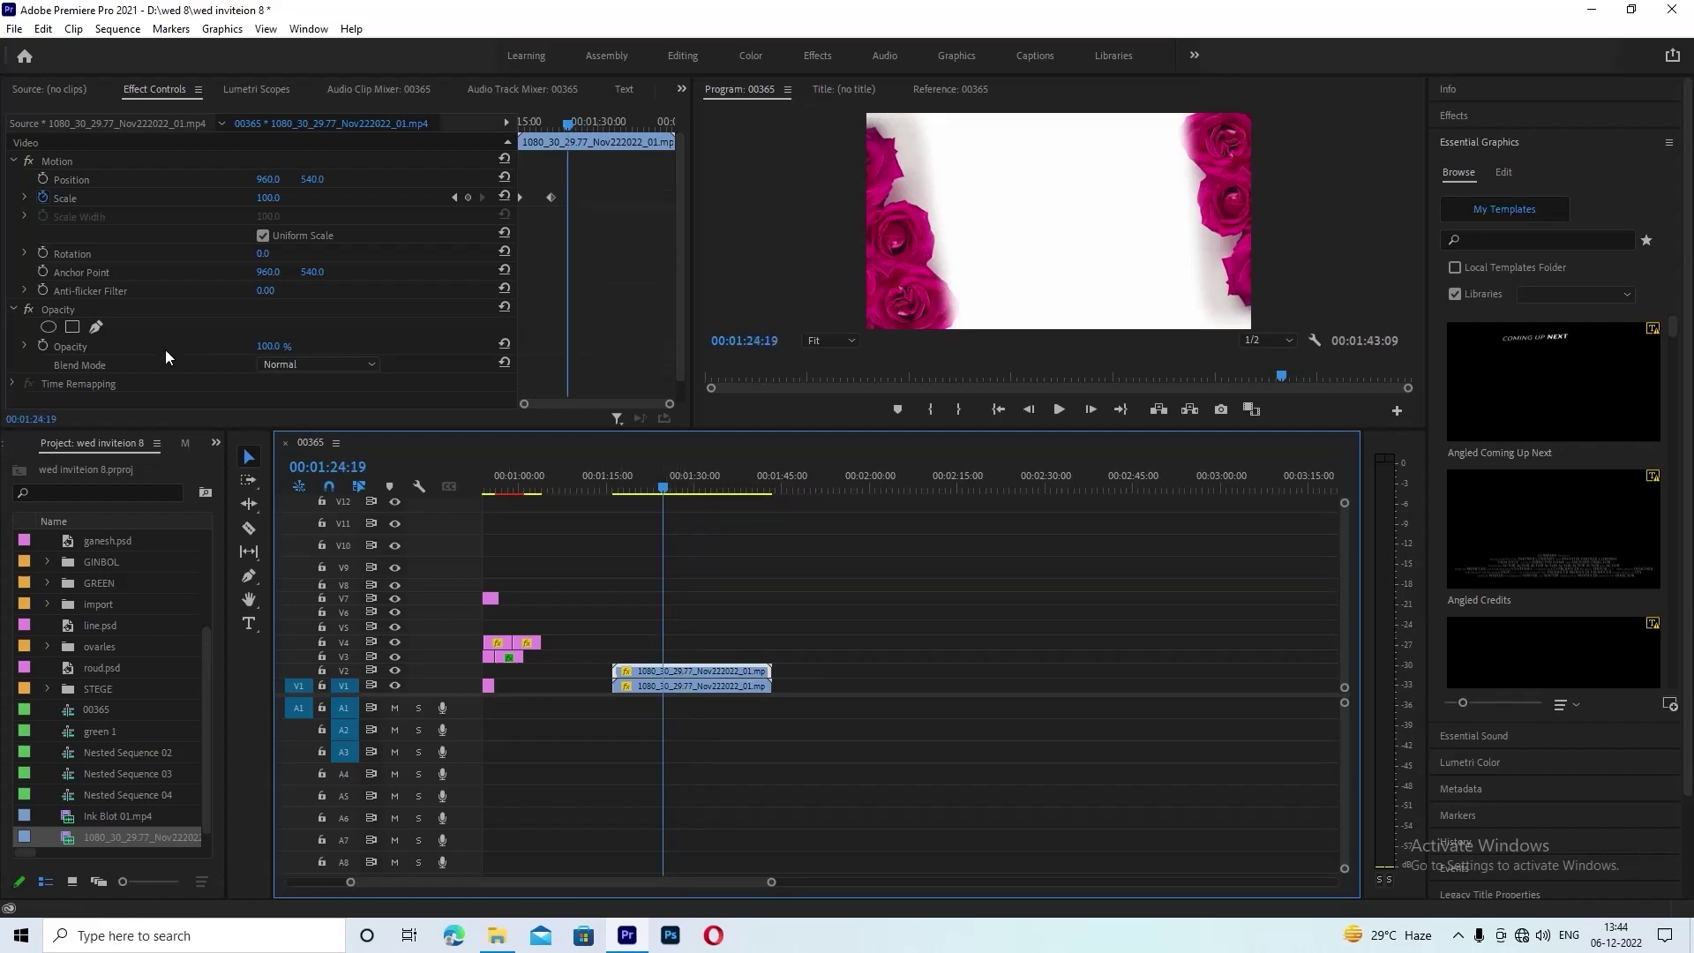
- Give the V2 copy a tall ellipse opacity mask over the left roses with 405 feather
{"action": "left_click", "coordinate": [48, 328]}
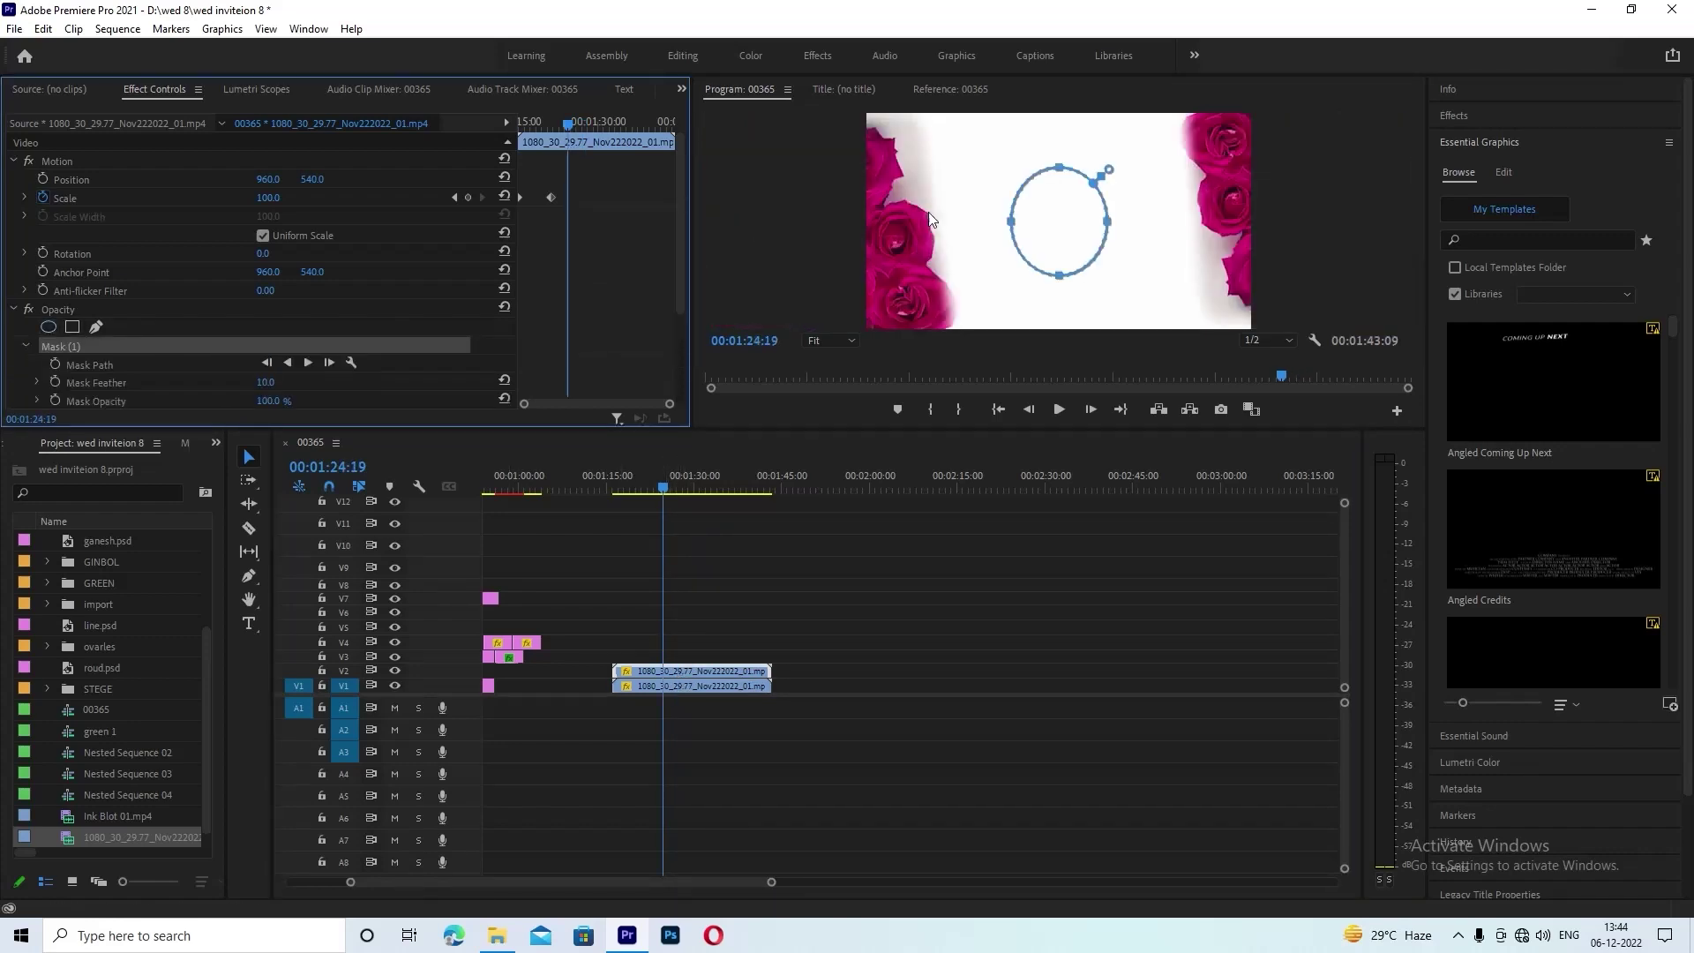
{"action": "left_click_drag", "start_coordinate": [1024, 238], "coordinate": [864, 224]}
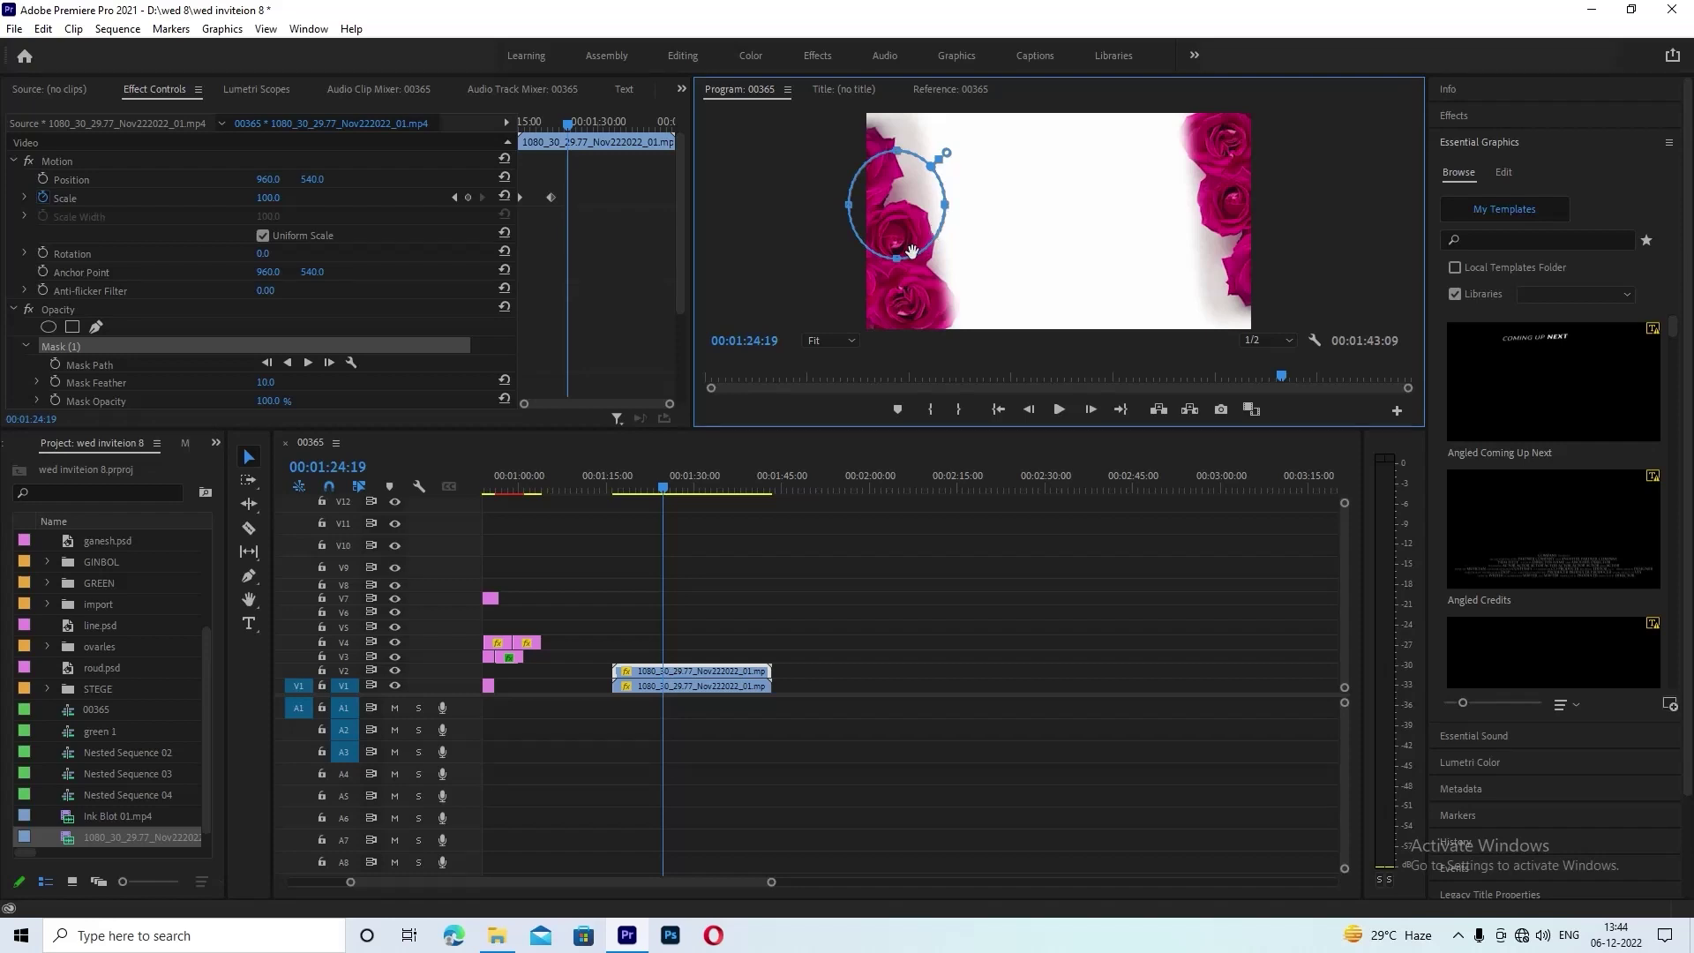
{"action": "left_click_drag", "start_coordinate": [898, 259], "coordinate": [908, 367]}
{"action": "left_click_drag", "start_coordinate": [952, 253], "coordinate": [975, 258]}
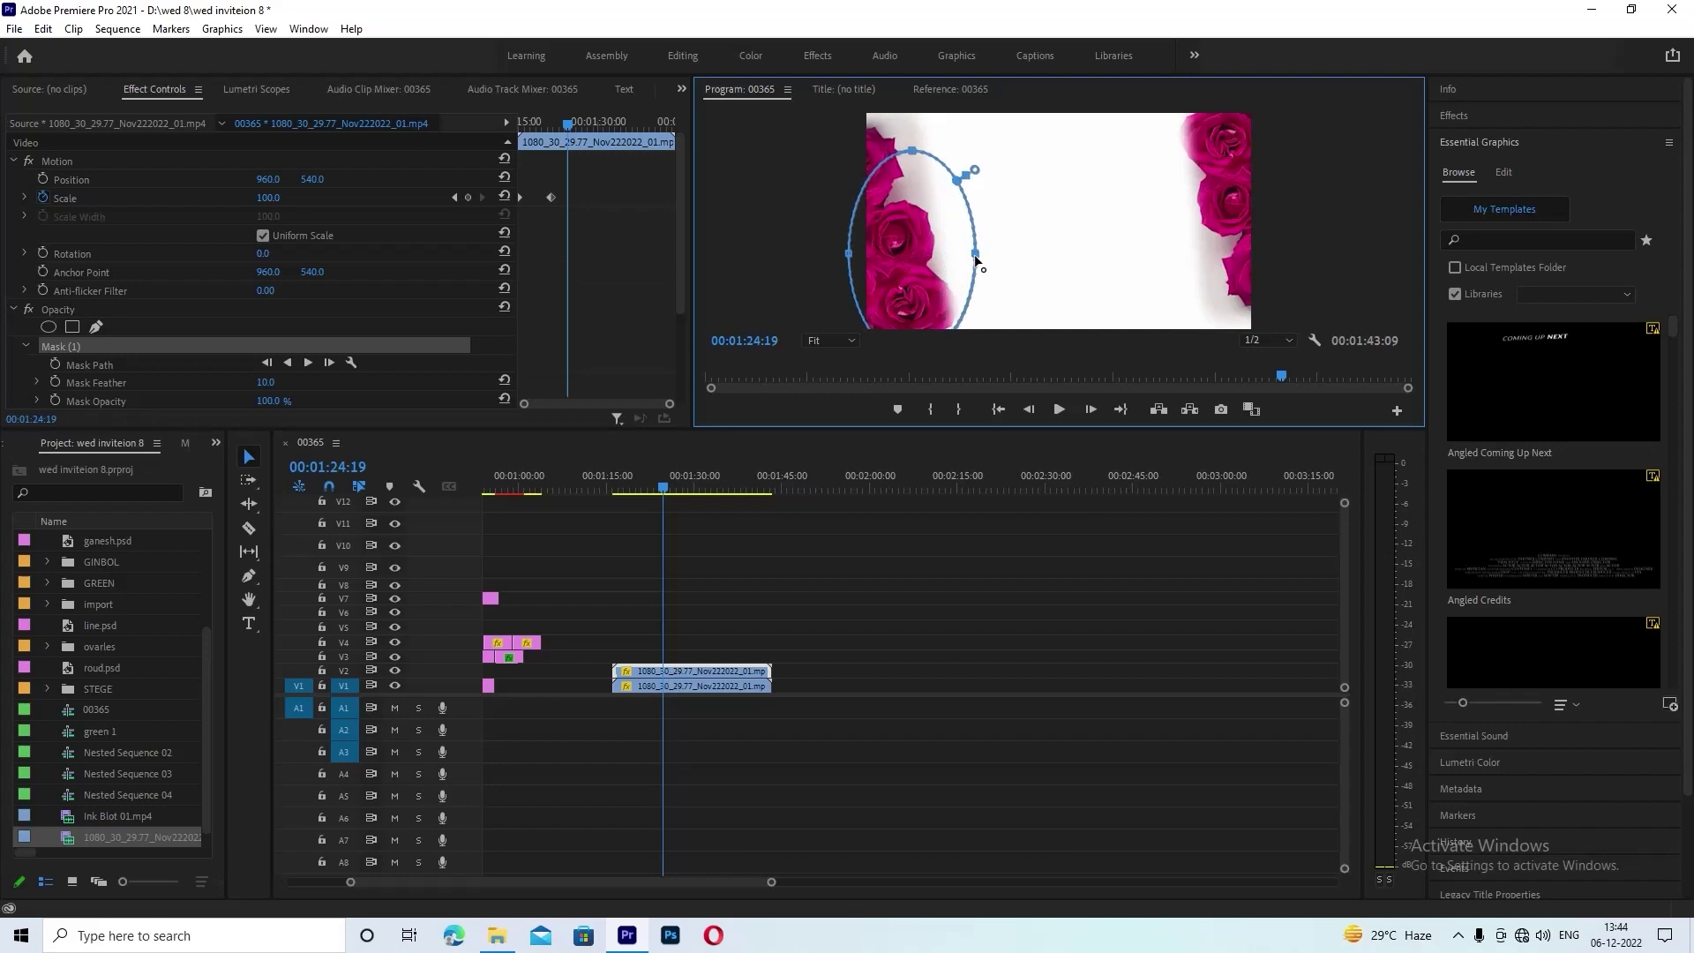
{"action": "left_click_drag", "start_coordinate": [912, 150], "coordinate": [864, 101]}
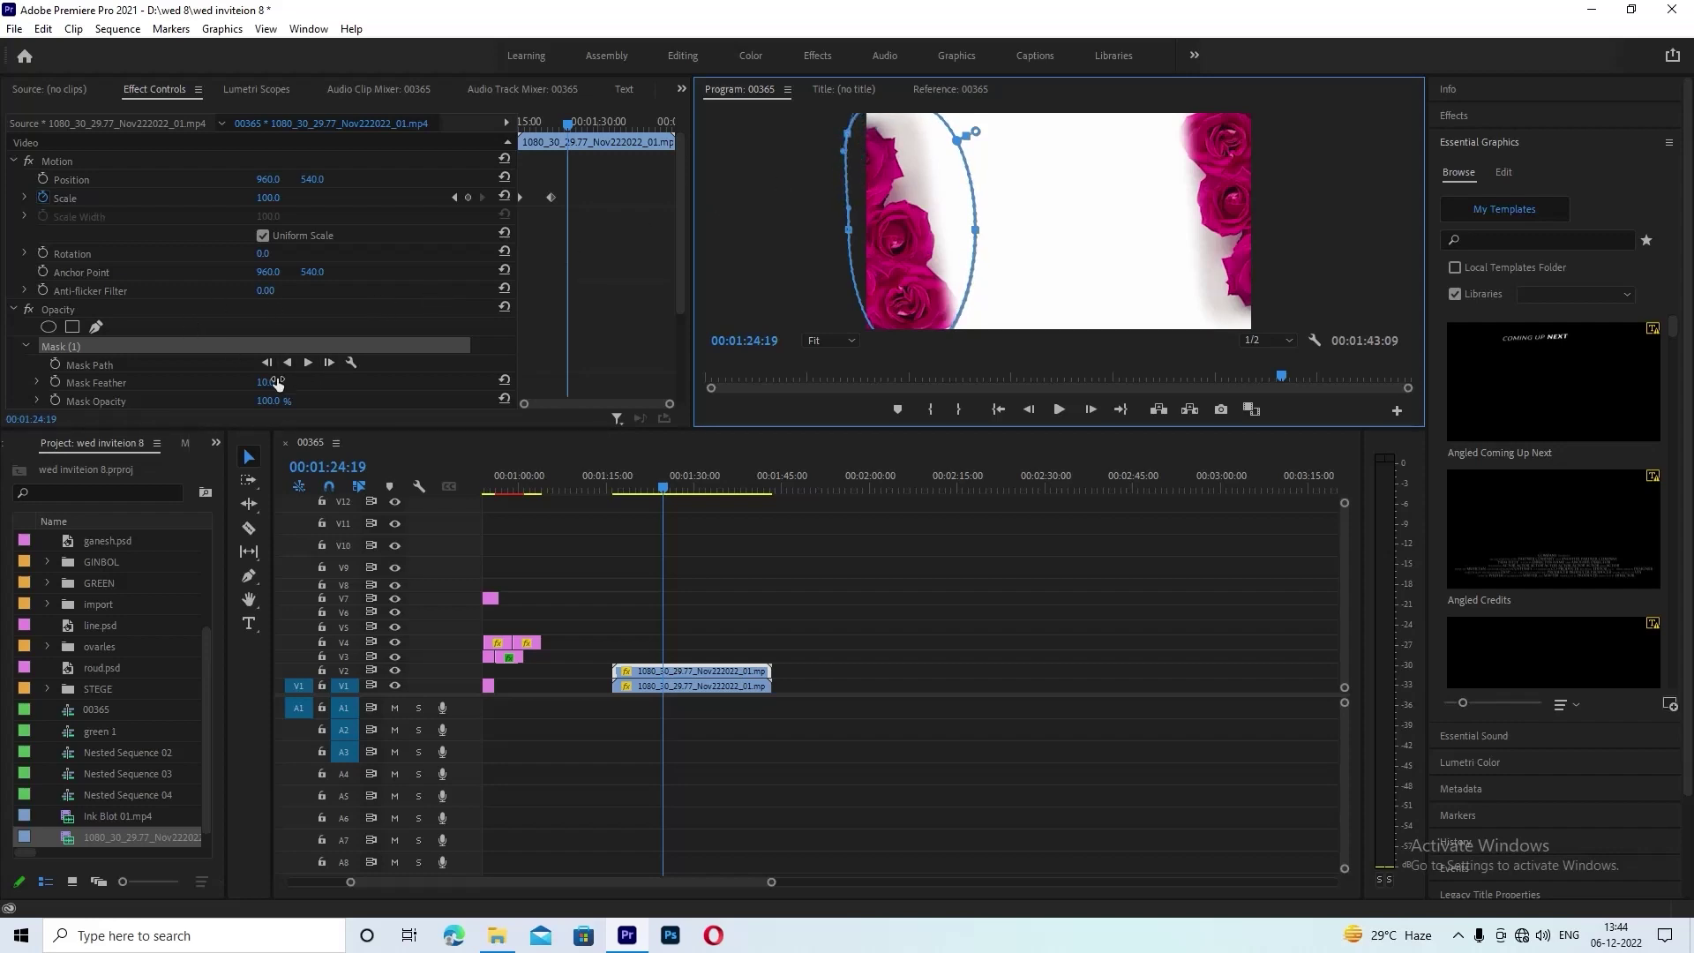
{"action": "left_click_drag", "start_coordinate": [277, 382], "coordinate": [623, 402]}
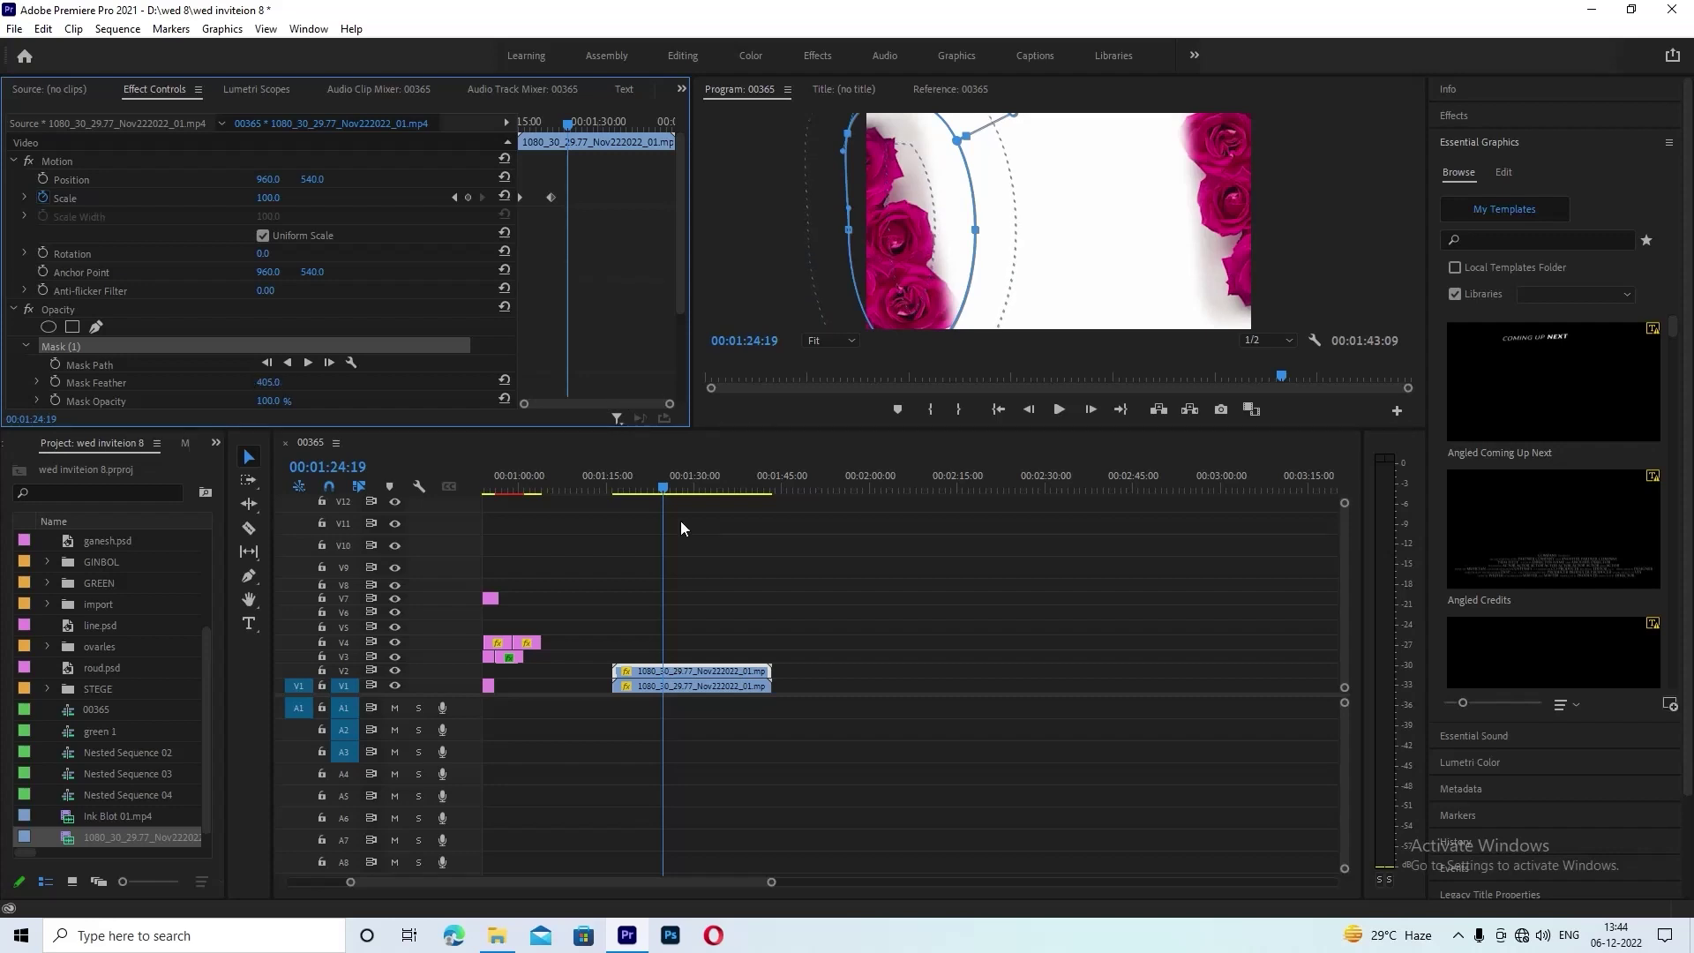
{"action": "left_click", "coordinate": [780, 653]}
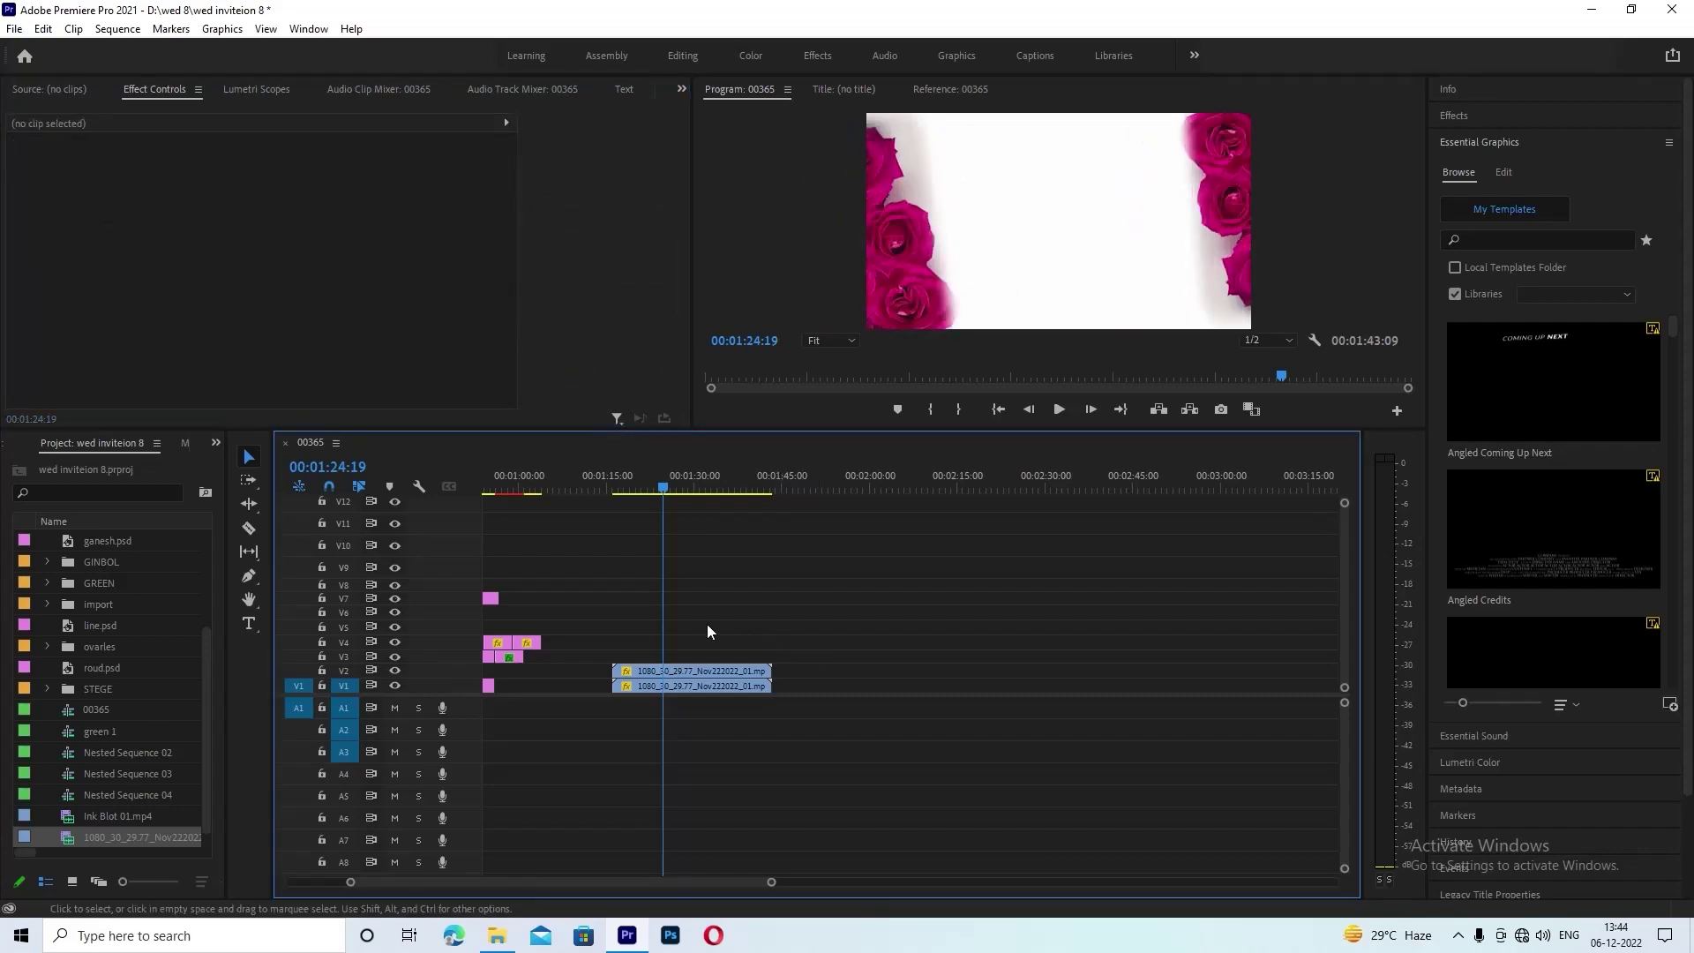
- Delete the 405-feather oval mask from the V2 rose clip copy
{"action": "mouse_move", "coordinate": [662, 613]}
{"action": "left_mouse_down"}
{"action": "mouse_move", "coordinate": [625, 609]}
{"action": "mouse_move", "coordinate": [689, 609]}
{"action": "left_mouse_up"}
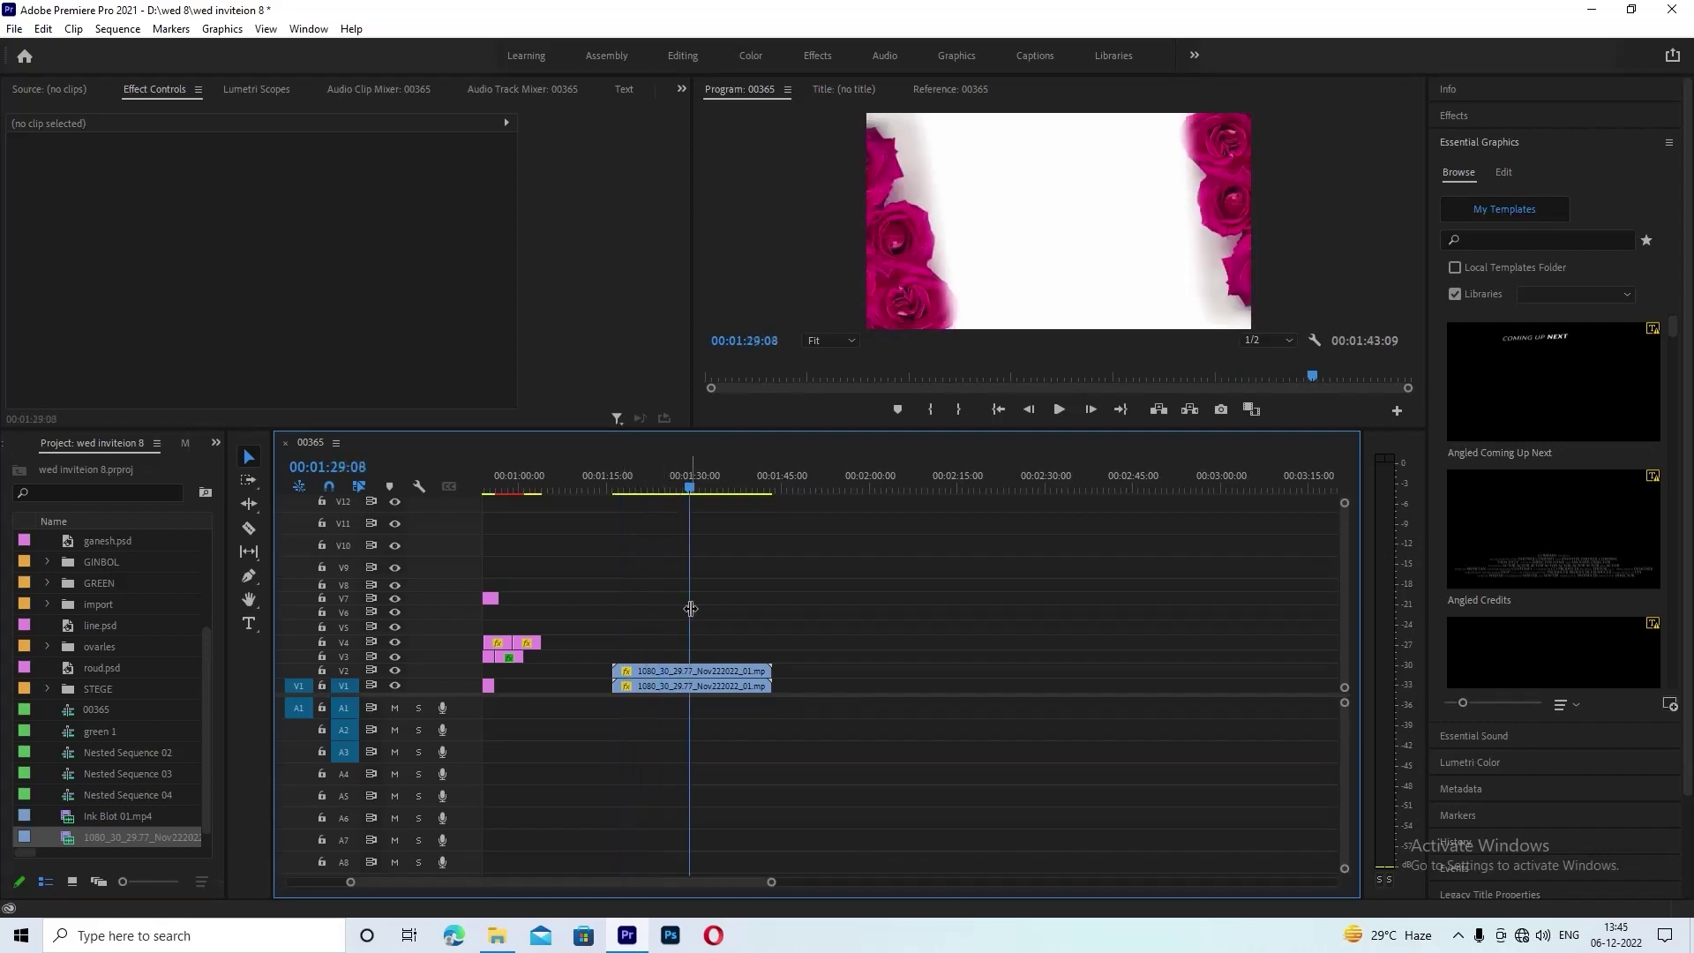
{"action": "left_click", "coordinate": [722, 670]}
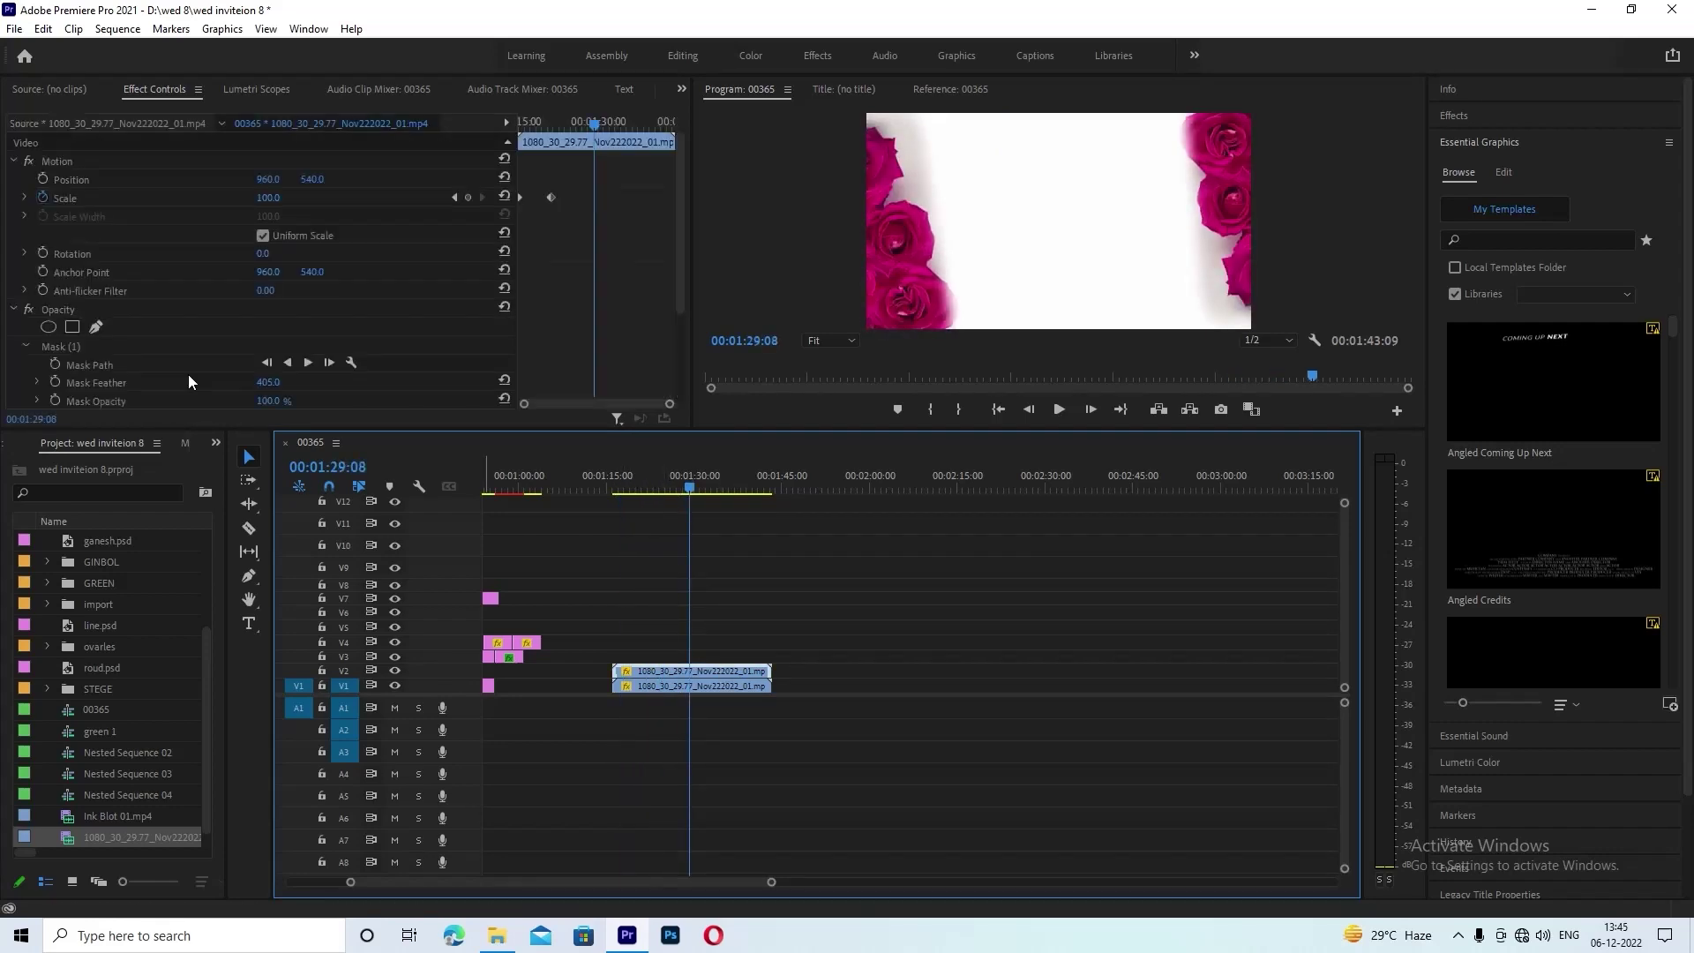
{"action": "left_click", "coordinate": [56, 346]}
{"action": "key", "text": "Delete"}
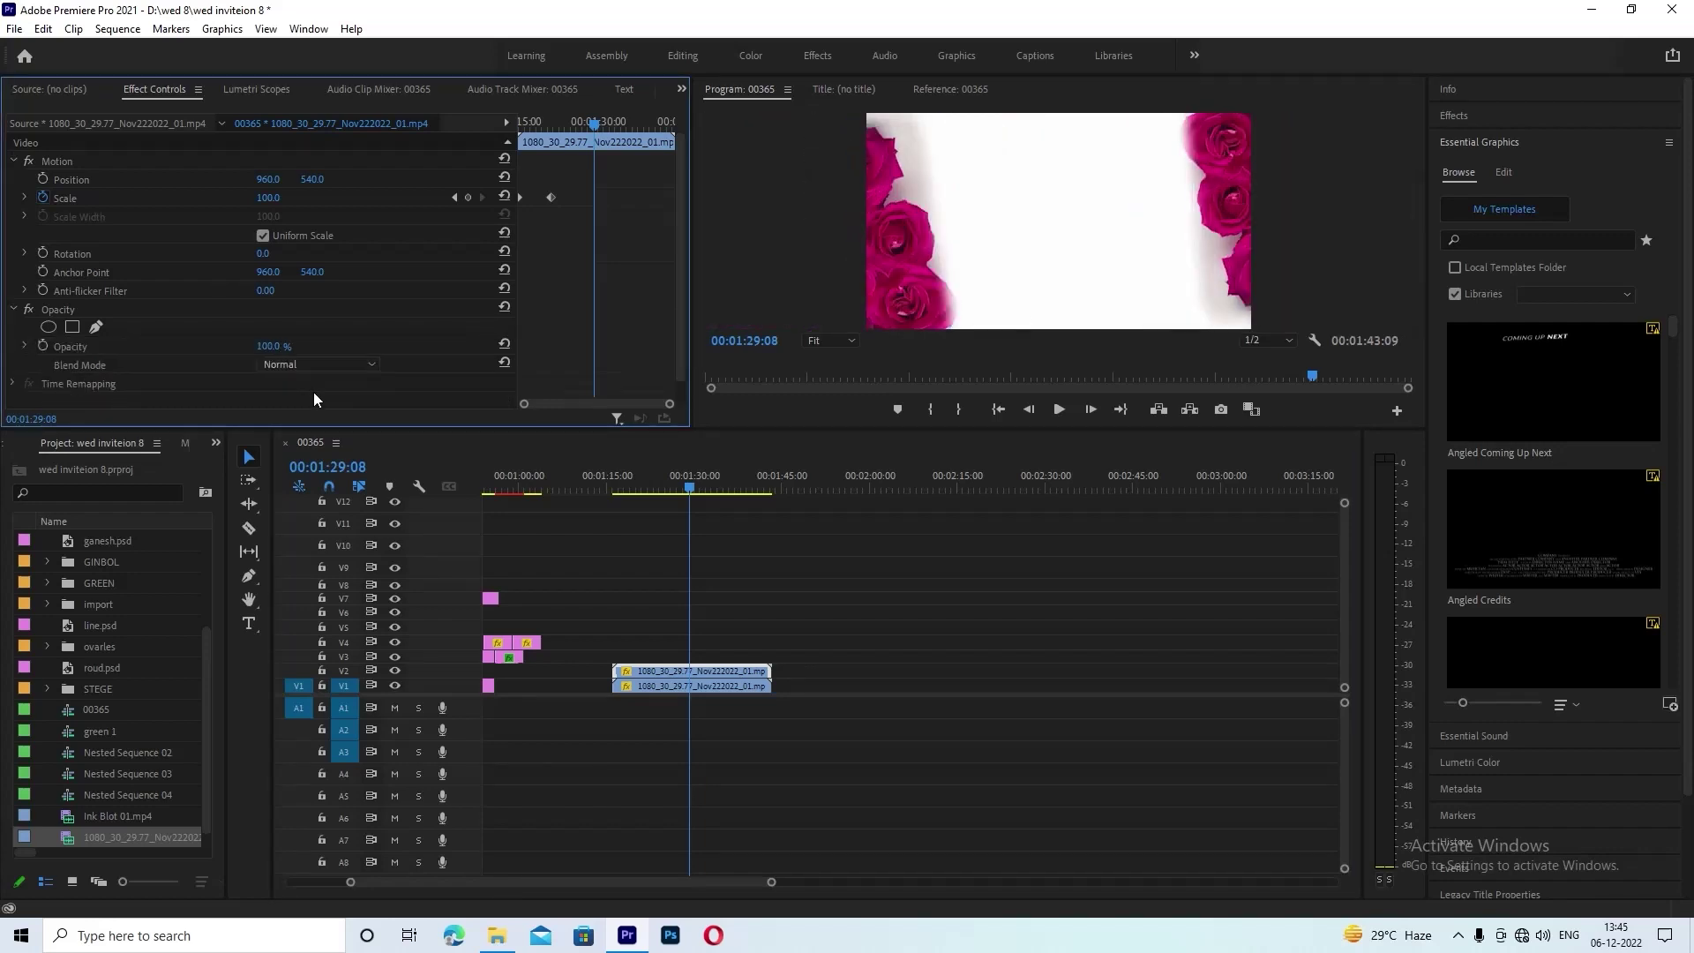
{"action": "left_click", "coordinate": [733, 629]}
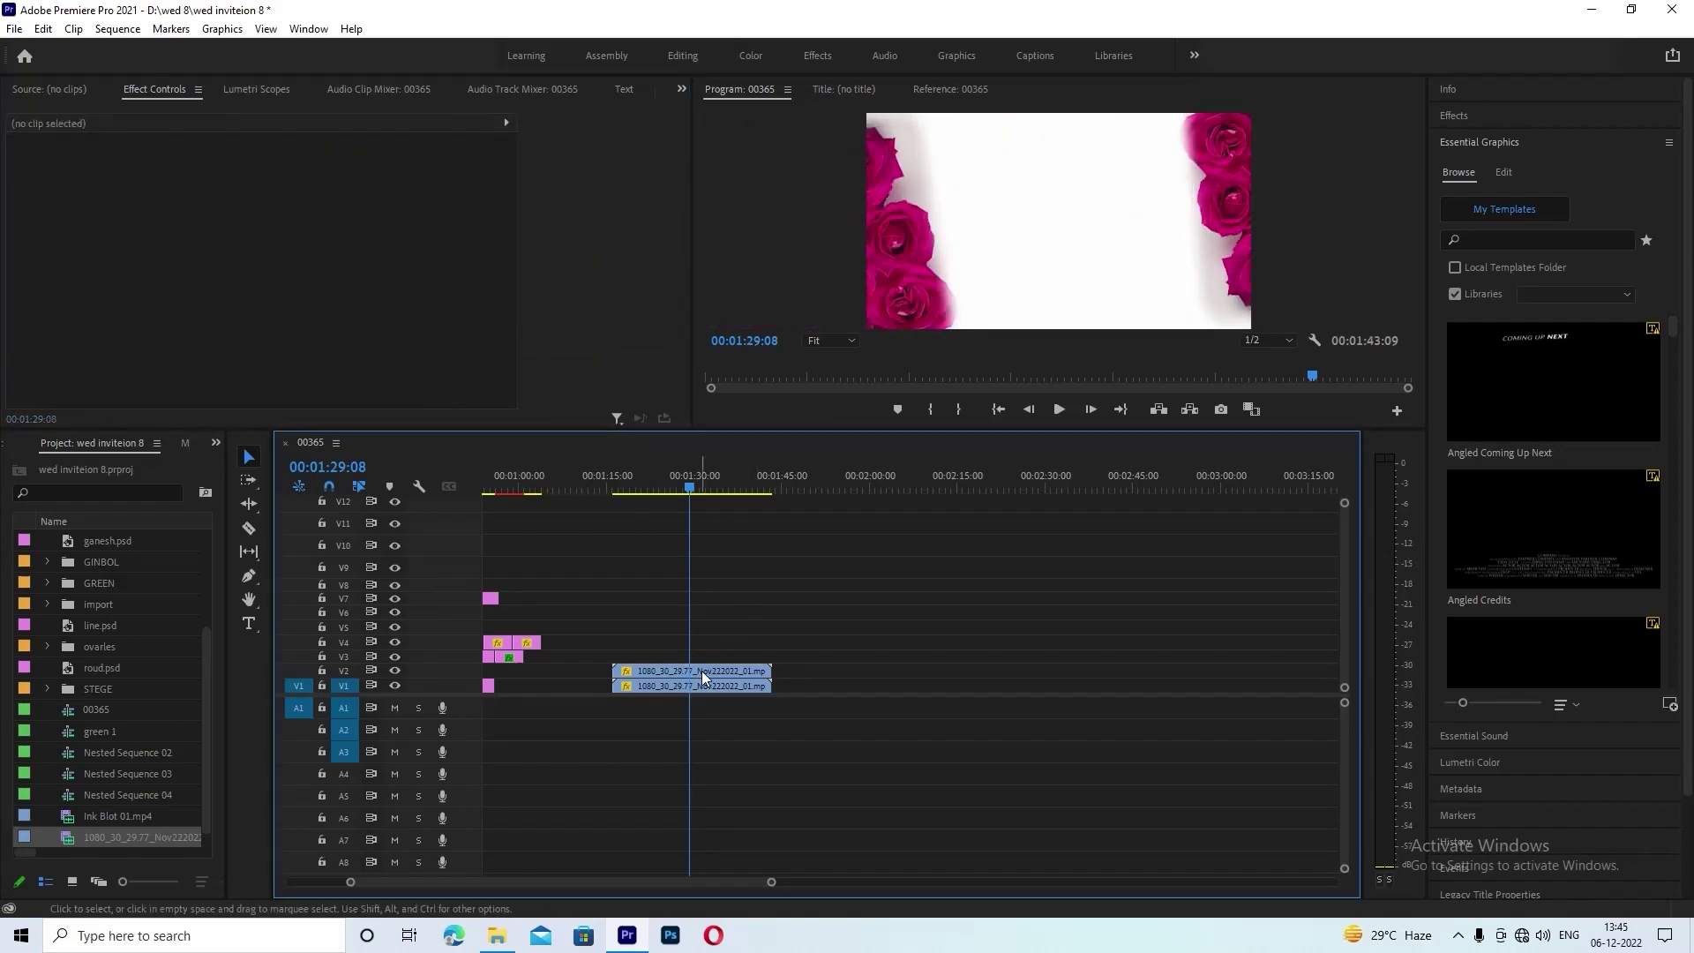
- Remove the V2 rose copy, zoom out to the whole sequence, and scrub back from 00:52:21
{"action": "key", "text": "ctrl+z"}
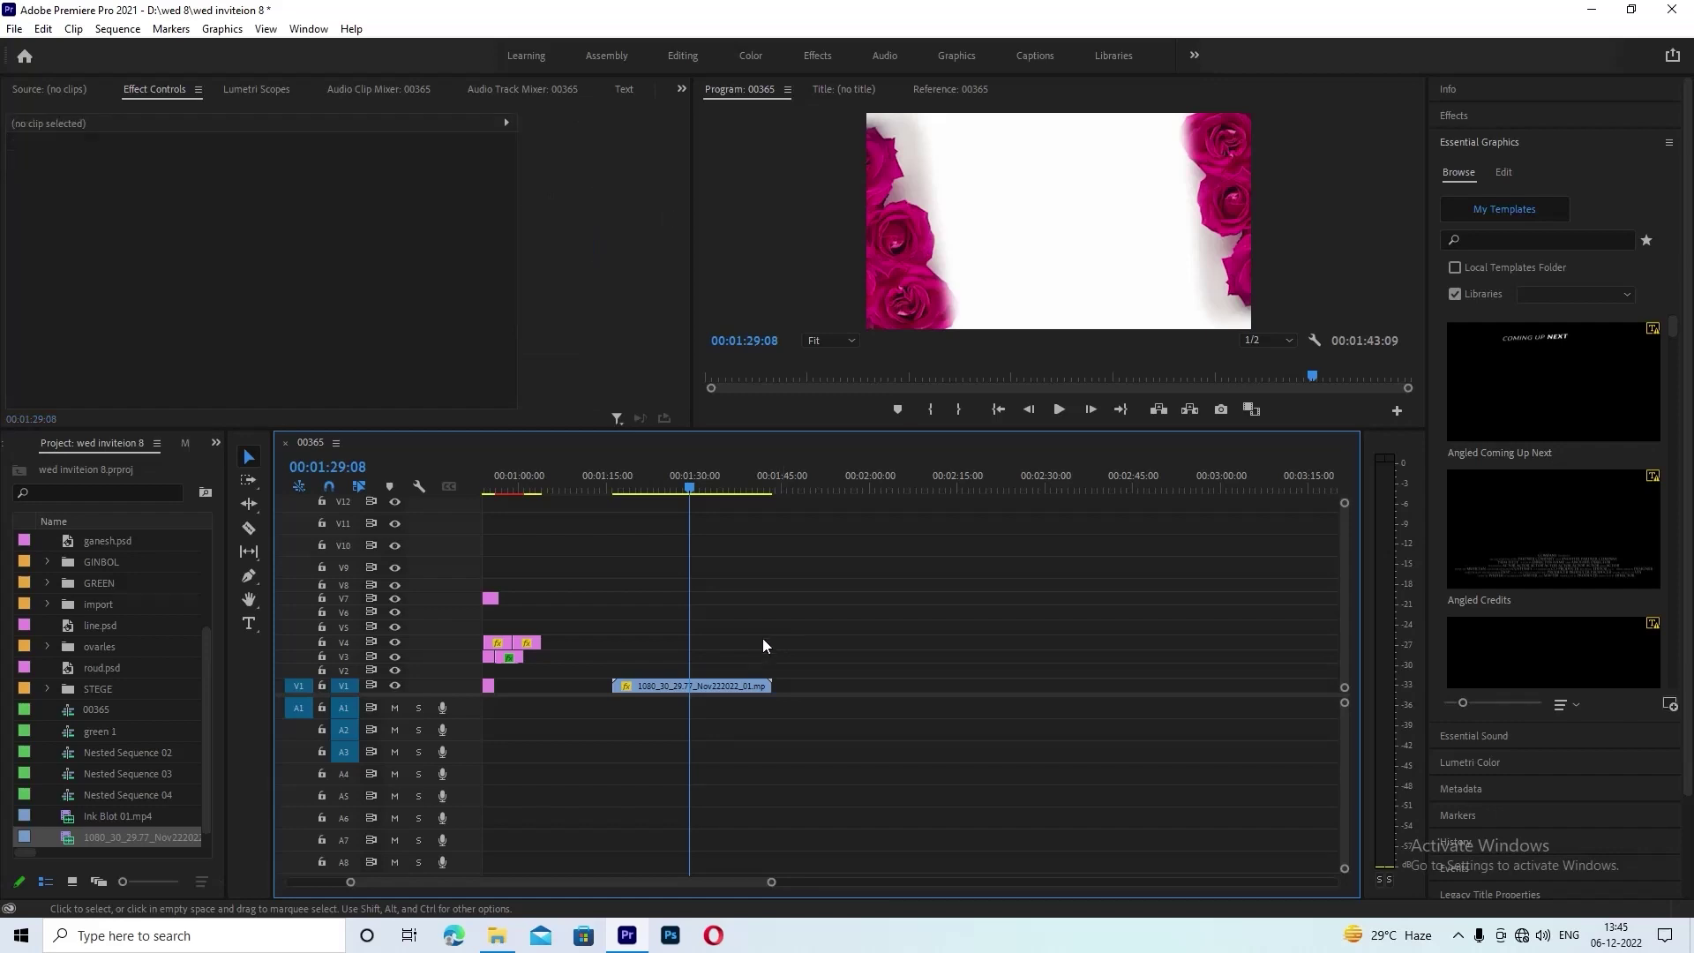
{"action": "left_click", "coordinate": [713, 686]}
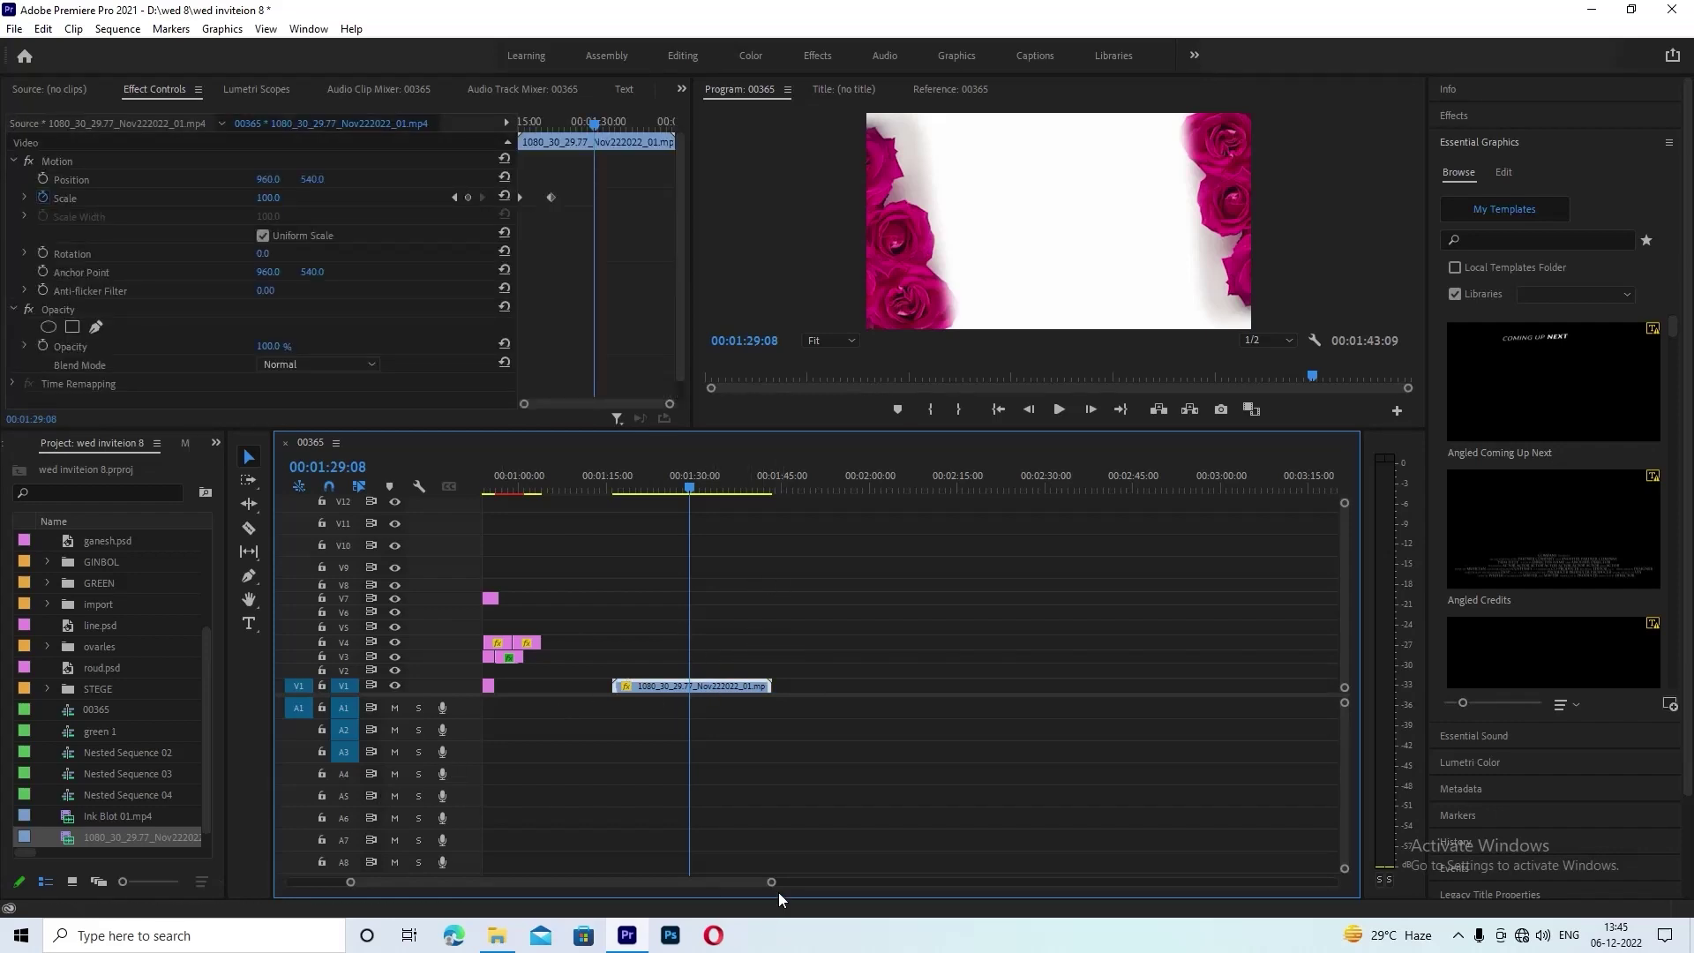
{"action": "left_click_drag", "start_coordinate": [772, 882], "coordinate": [924, 882]}
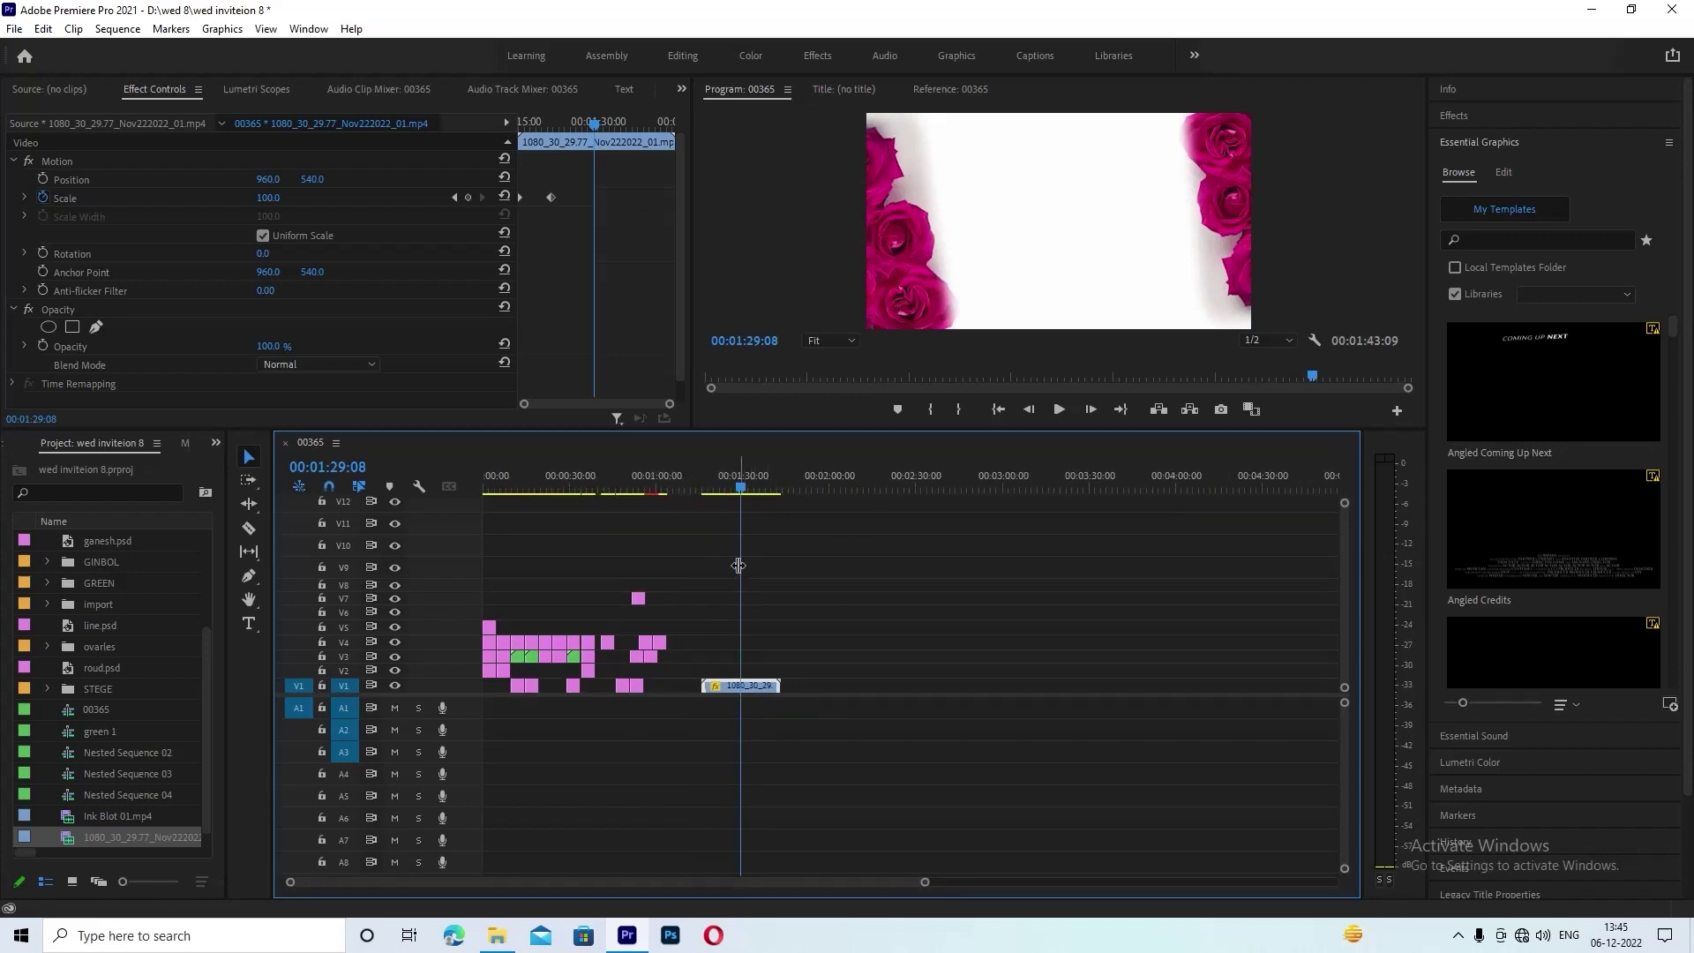
{"action": "left_click", "coordinate": [635, 568]}
{"action": "left_click_drag", "start_coordinate": [635, 568], "coordinate": [491, 551]}
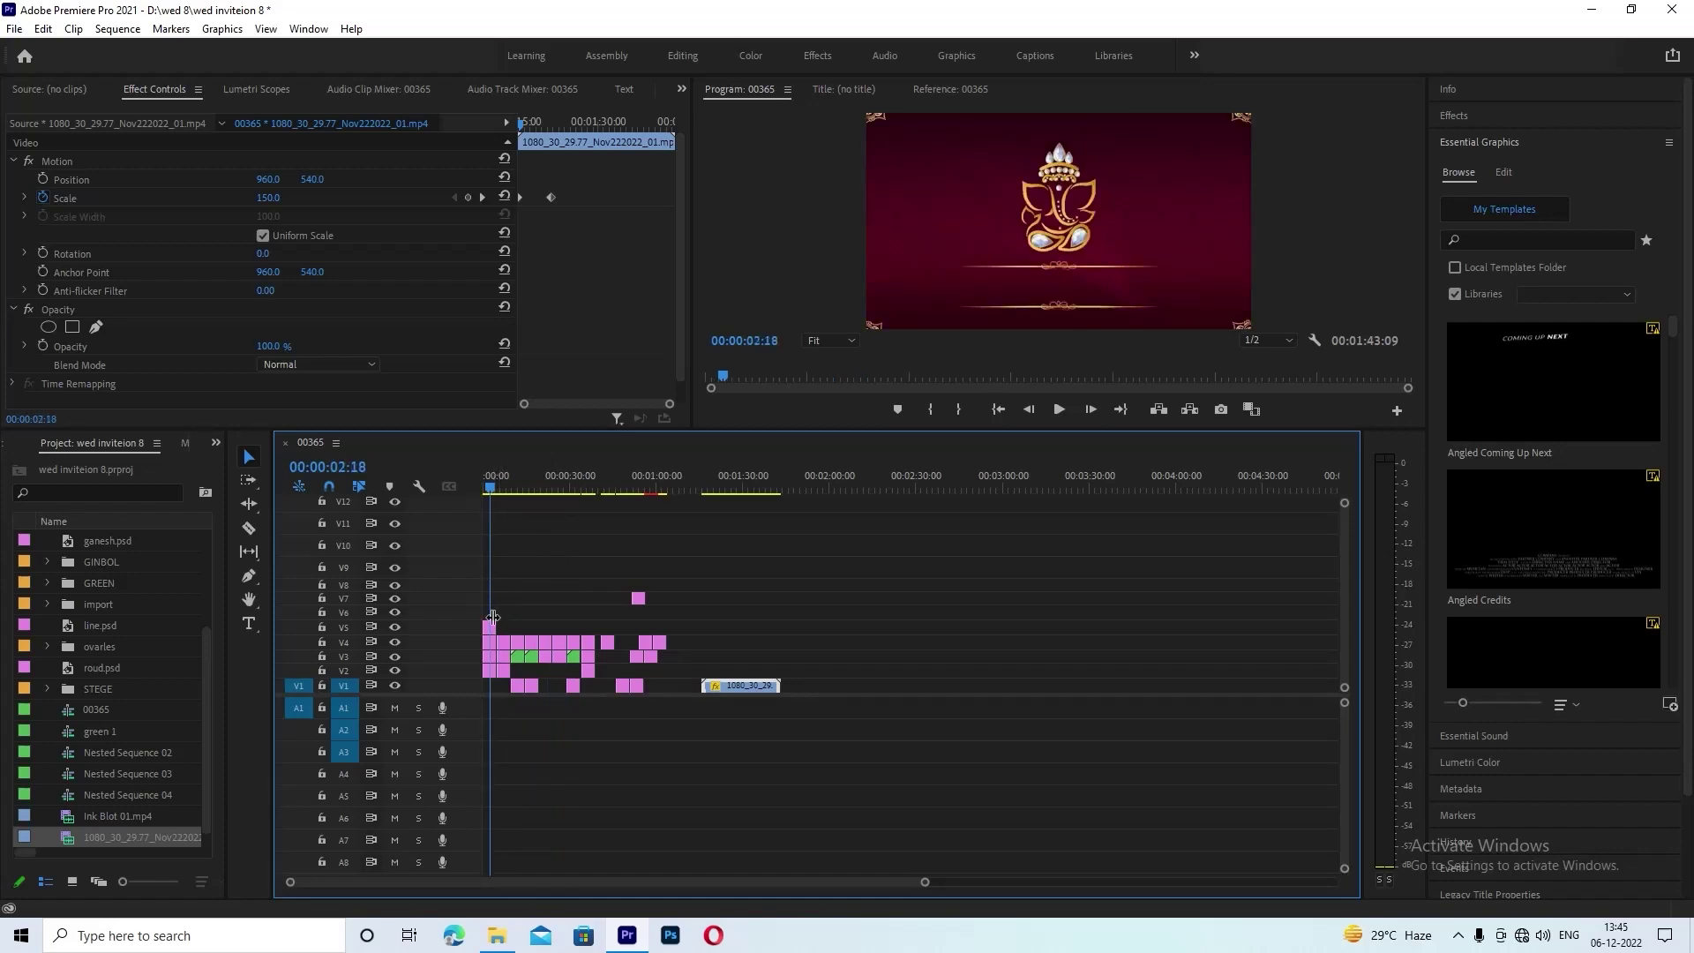
{"action": "mouse_move", "coordinate": [491, 629]}
{"action": "left_mouse_down"}
{"action": "mouse_move", "coordinate": [711, 660]}
{"action": "mouse_move", "coordinate": [713, 675]}
{"action": "left_mouse_up"}
{"action": "left_click", "coordinate": [520, 487]}
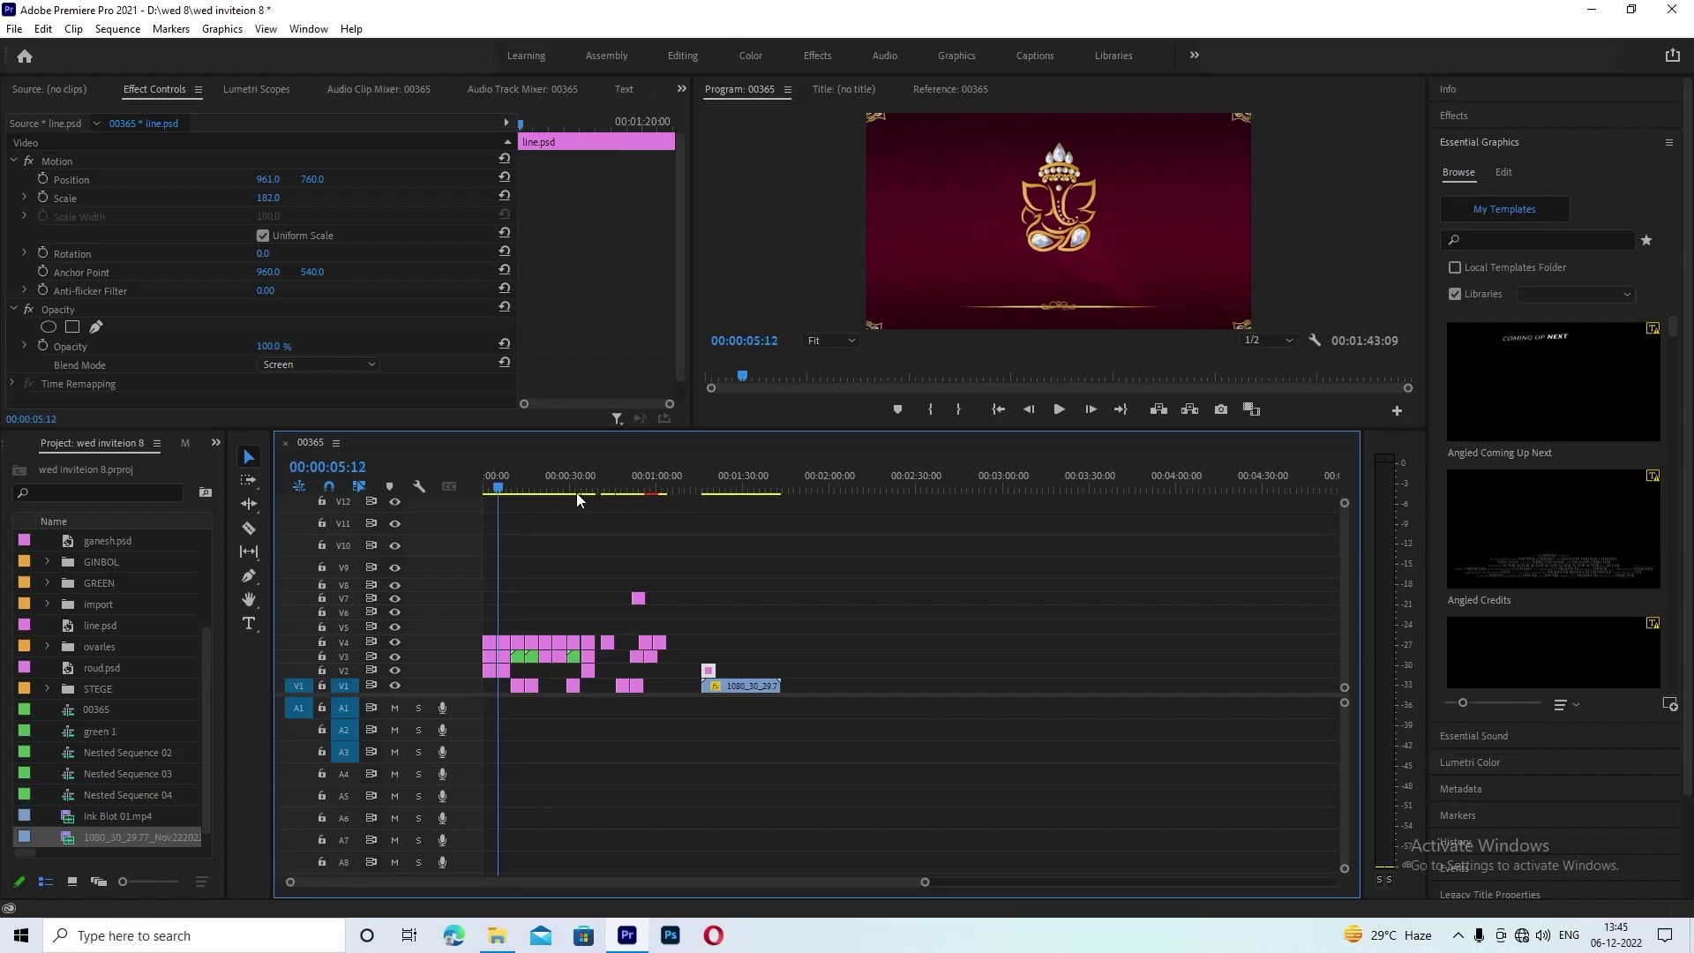
{"action": "left_click_drag", "start_coordinate": [676, 505], "coordinate": [708, 507]}
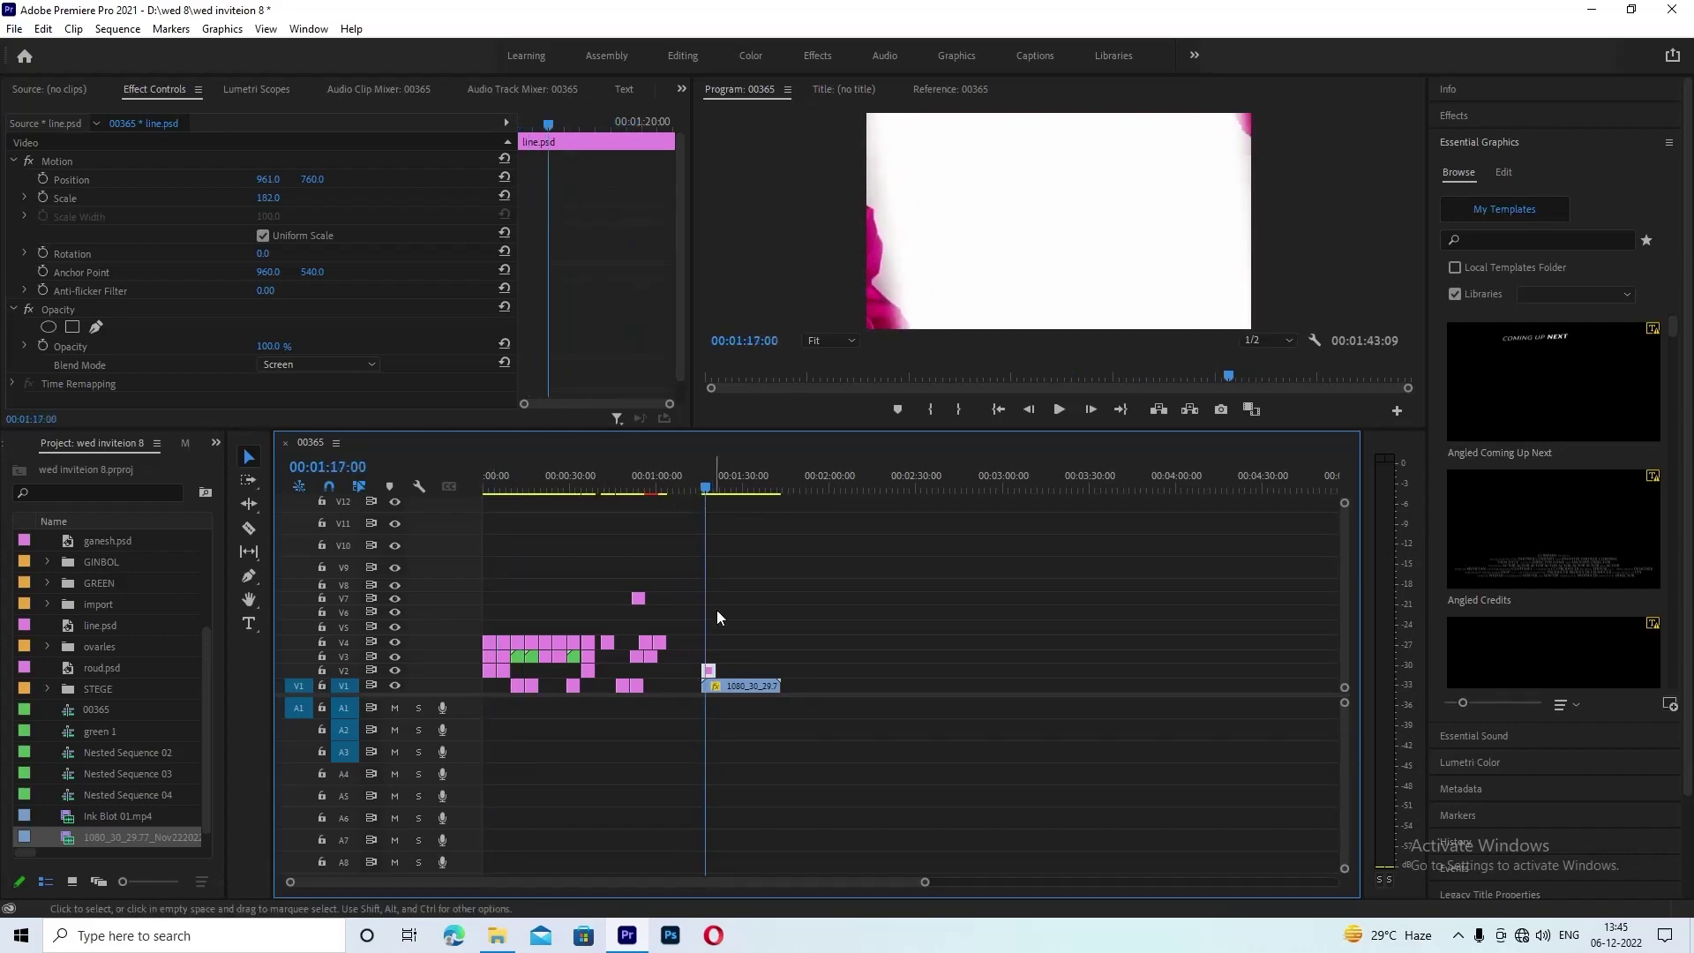
{"action": "left_click", "coordinate": [740, 649]}
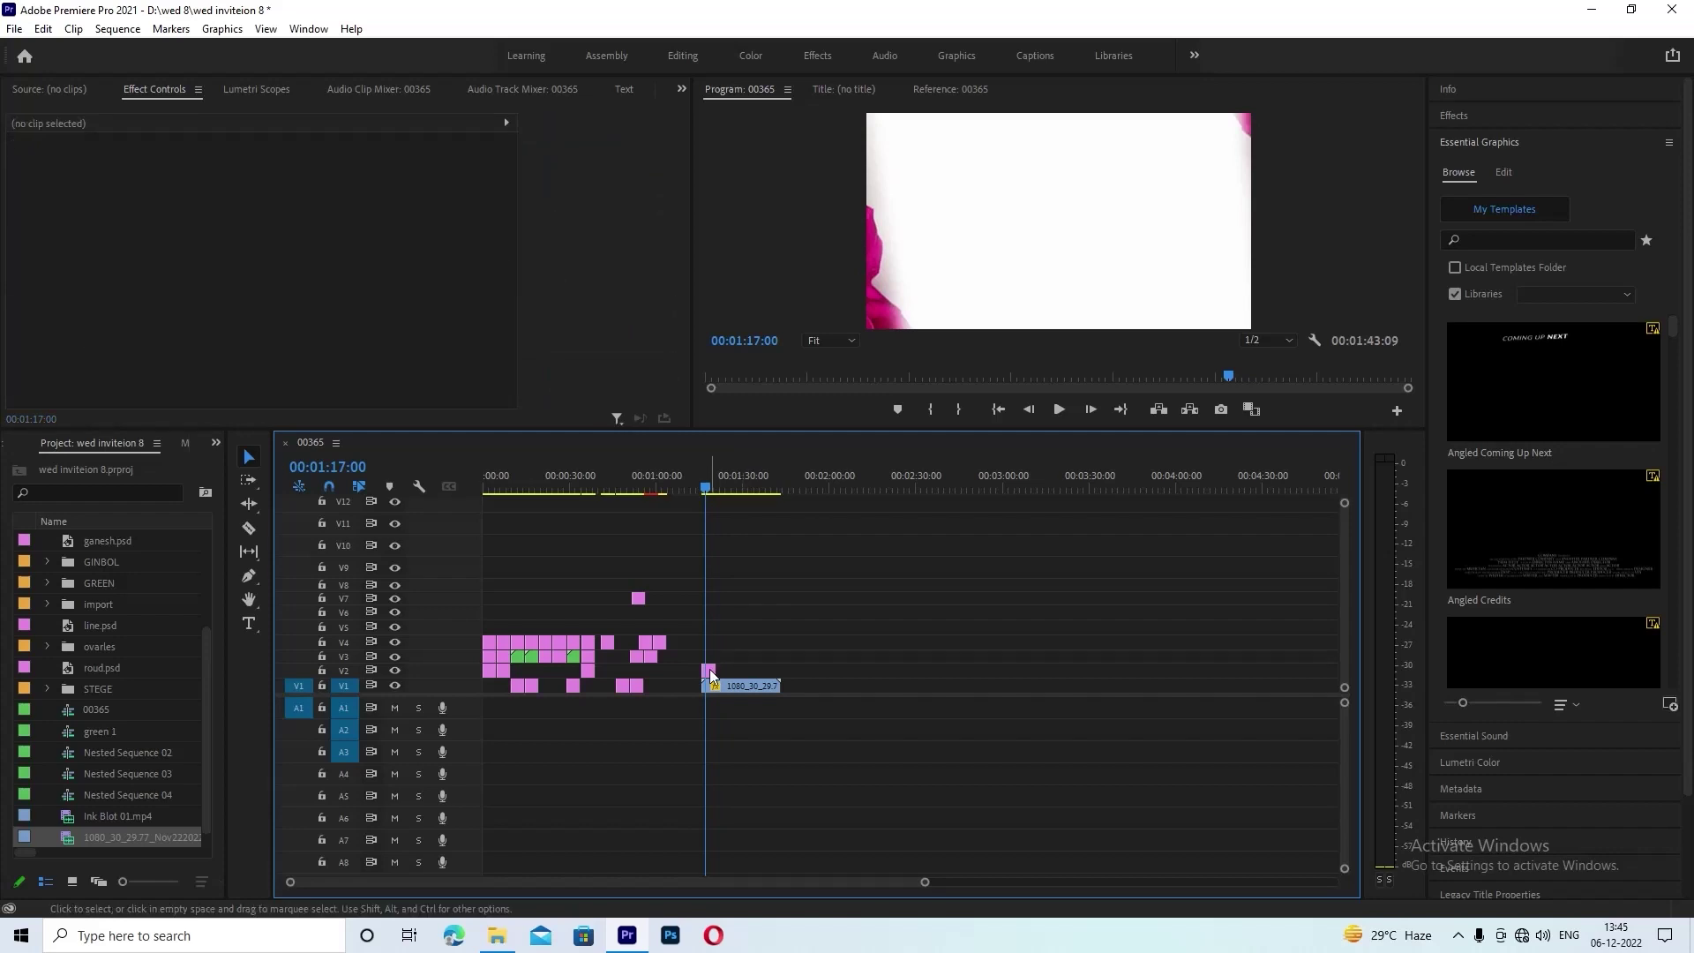
{"action": "left_click", "coordinate": [709, 671]}
{"action": "left_click_drag", "start_coordinate": [707, 635], "coordinate": [485, 621]}
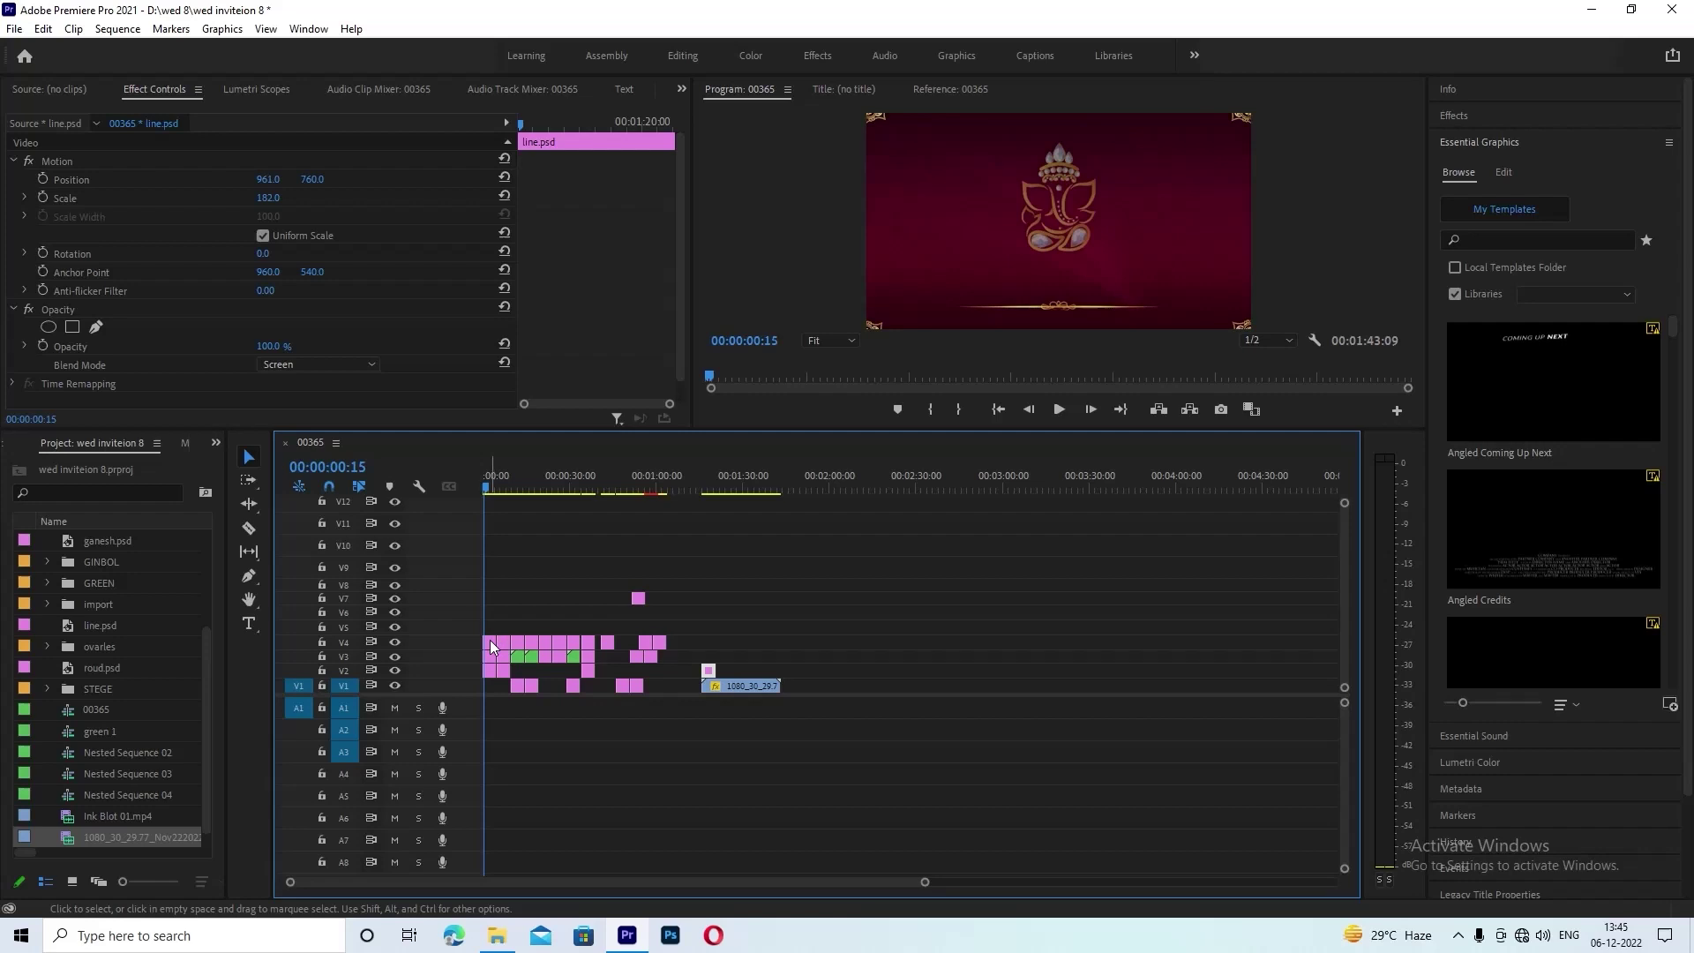
{"action": "mouse_move", "coordinate": [709, 671]}
{"action": "left_mouse_down"}
{"action": "mouse_move", "coordinate": [493, 631]}
{"action": "mouse_move", "coordinate": [491, 649]}
{"action": "left_mouse_up"}
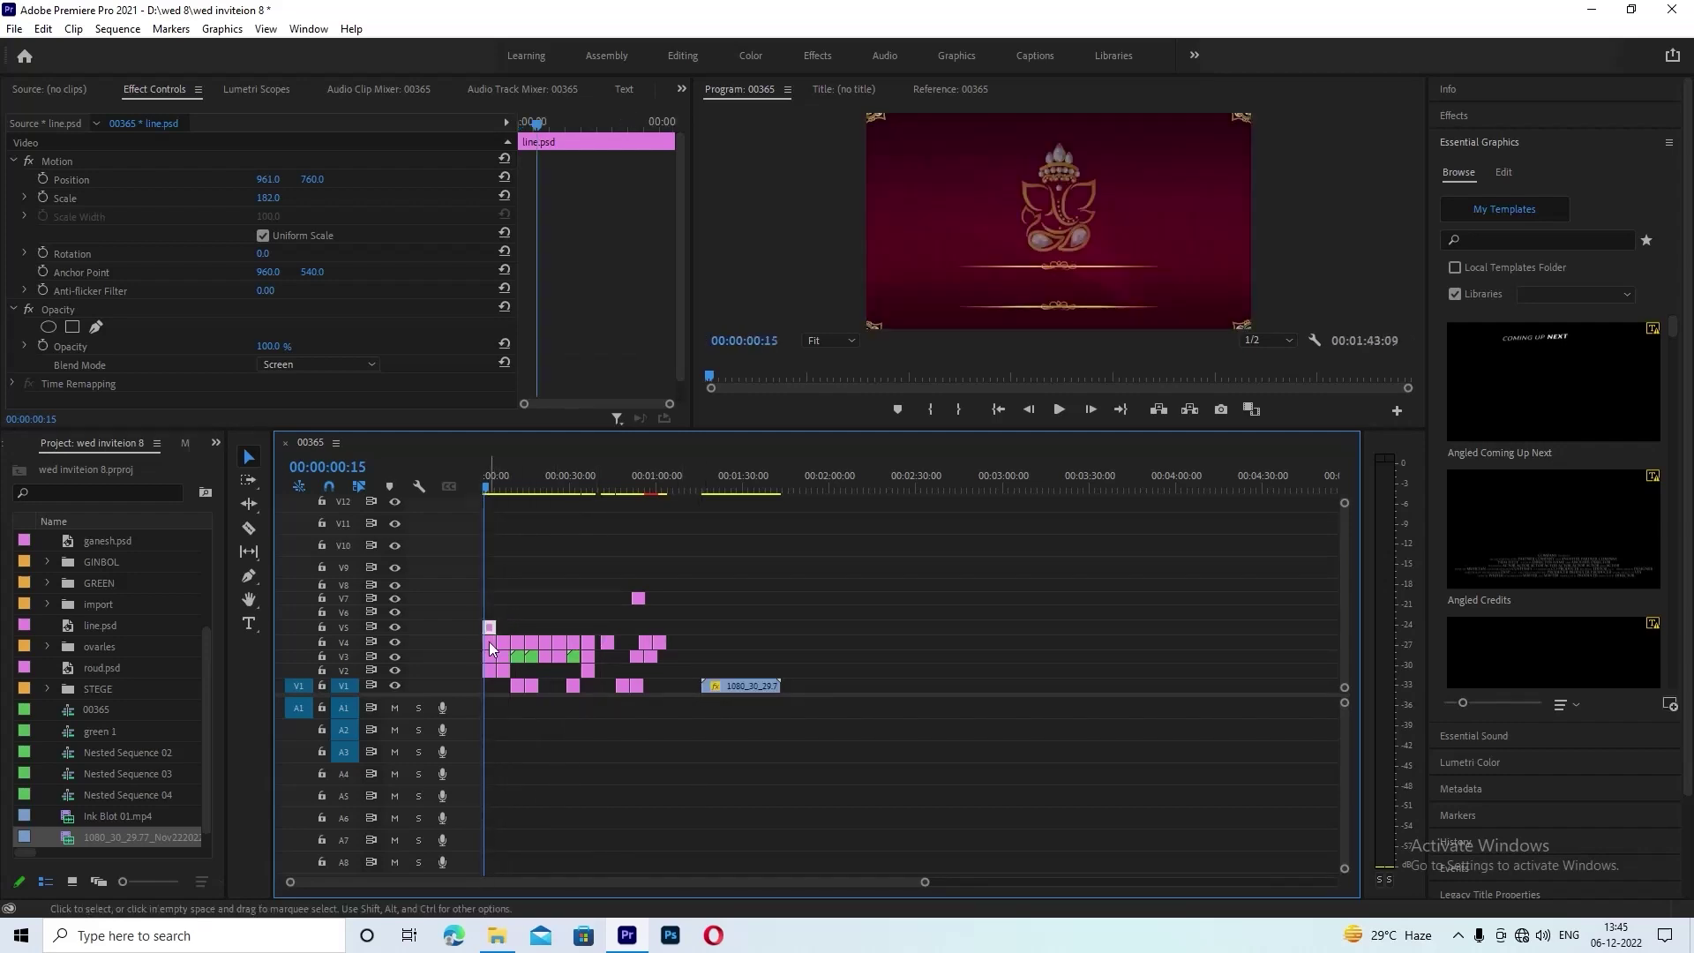
{"action": "left_click", "coordinate": [492, 650]}
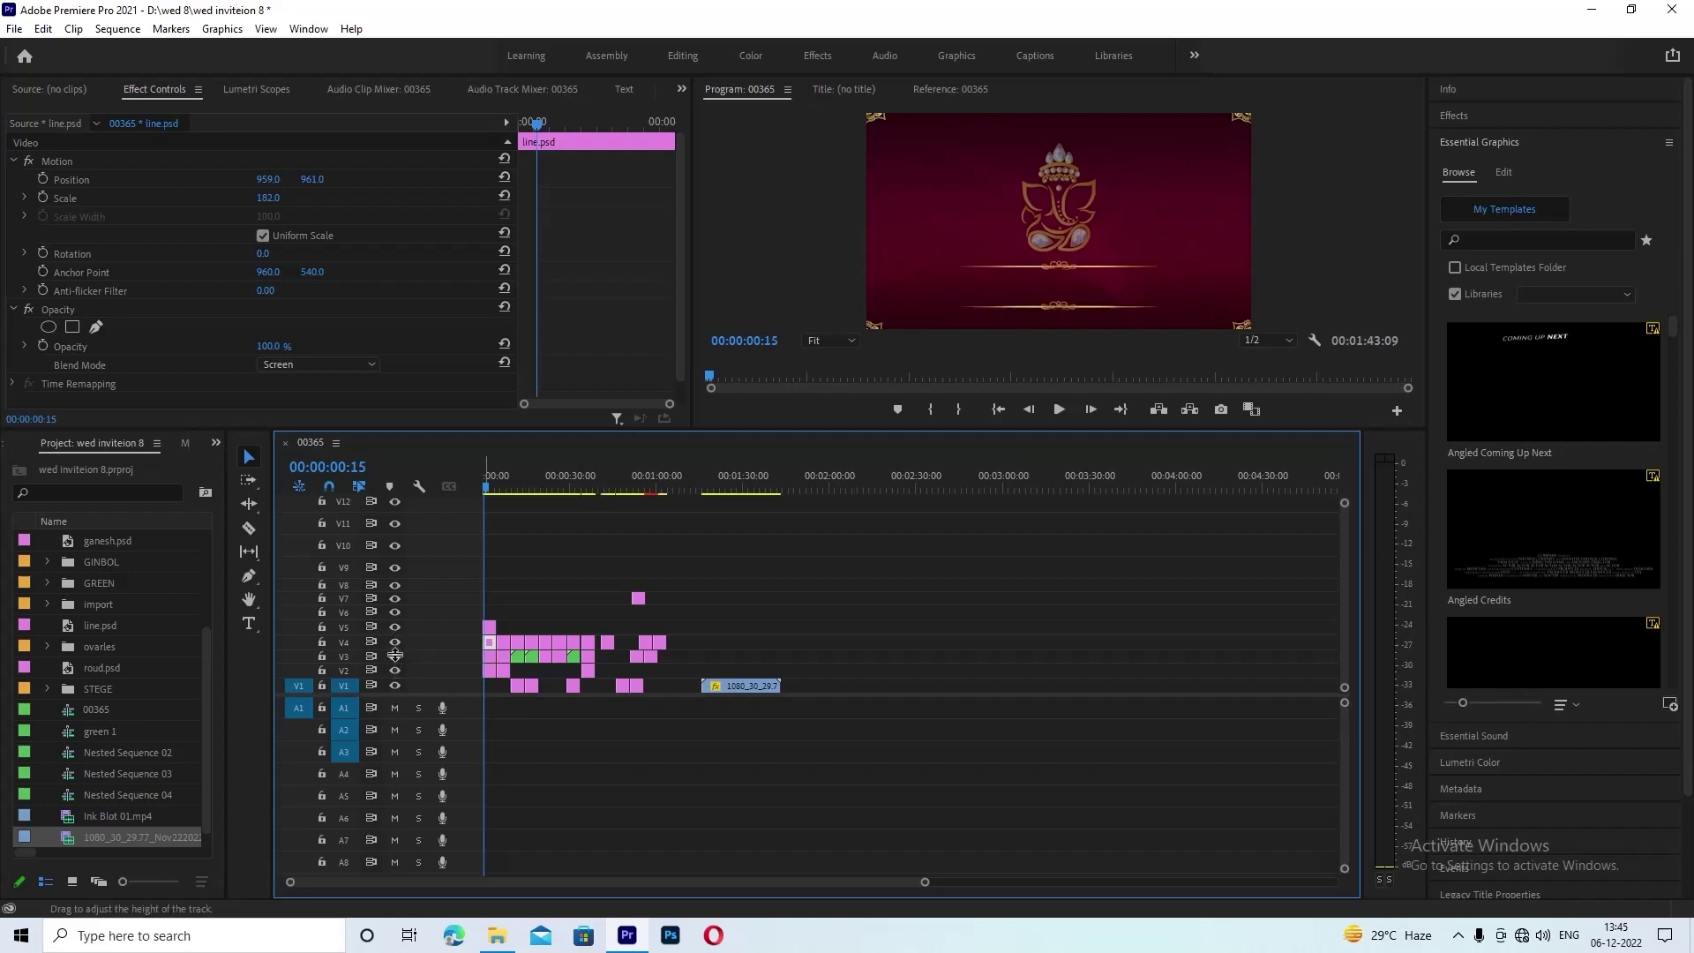
{"action": "left_click", "coordinate": [396, 657]}
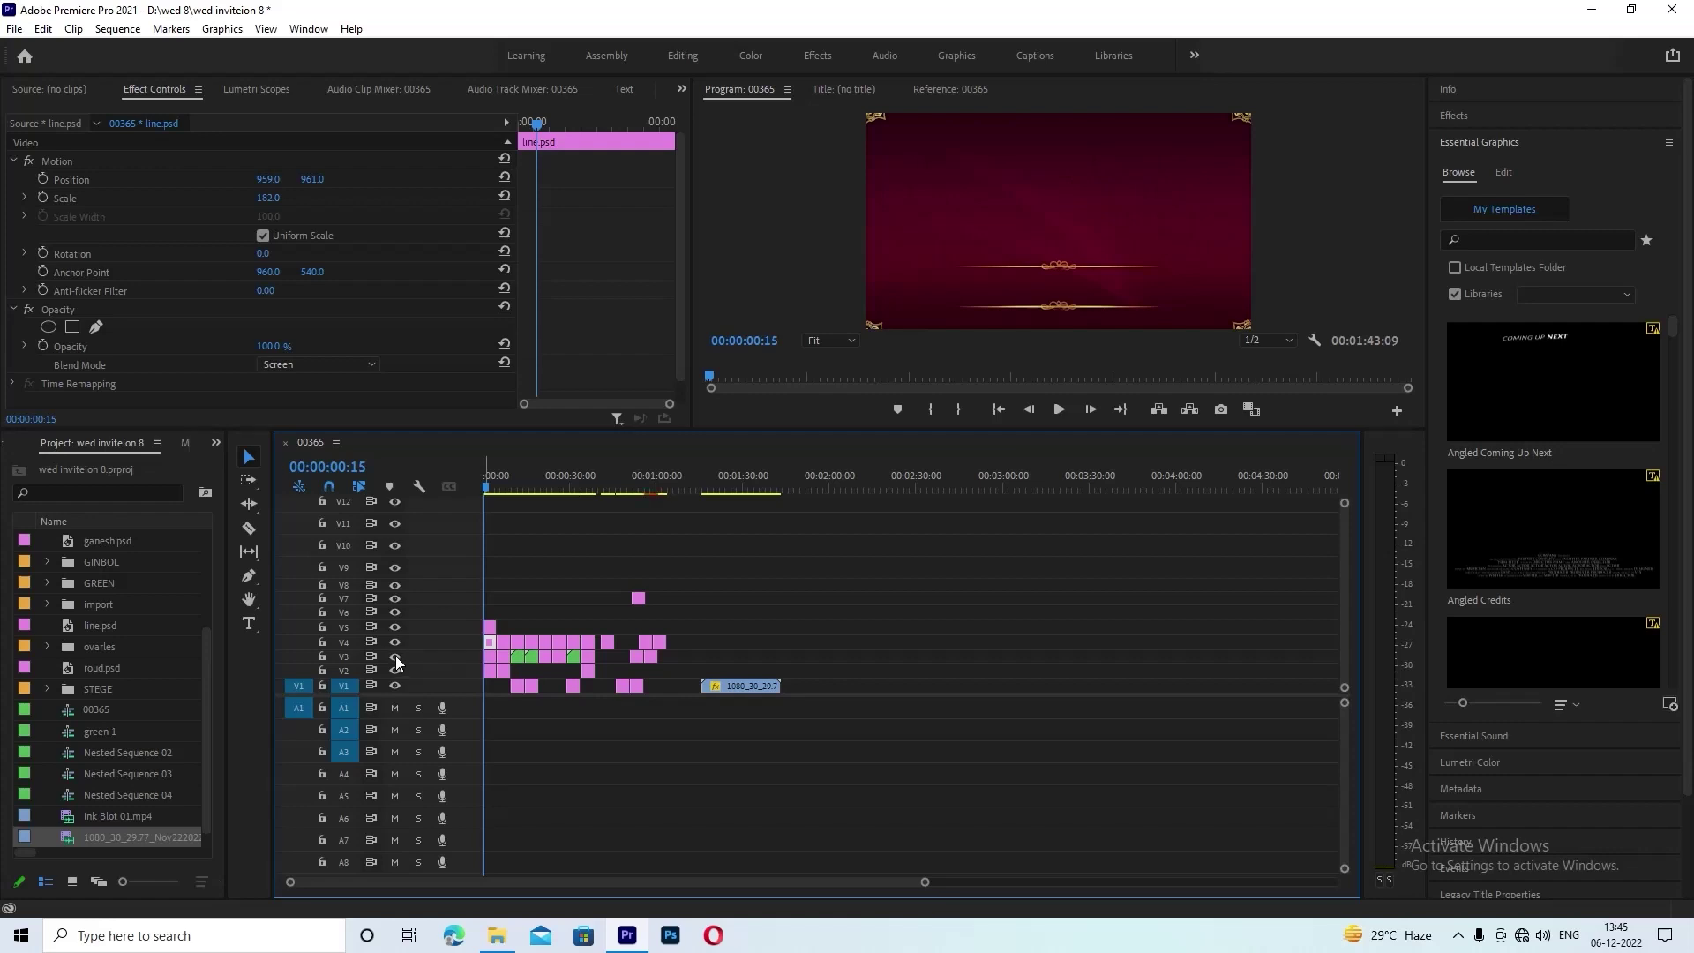
{"action": "left_click", "coordinate": [396, 657]}
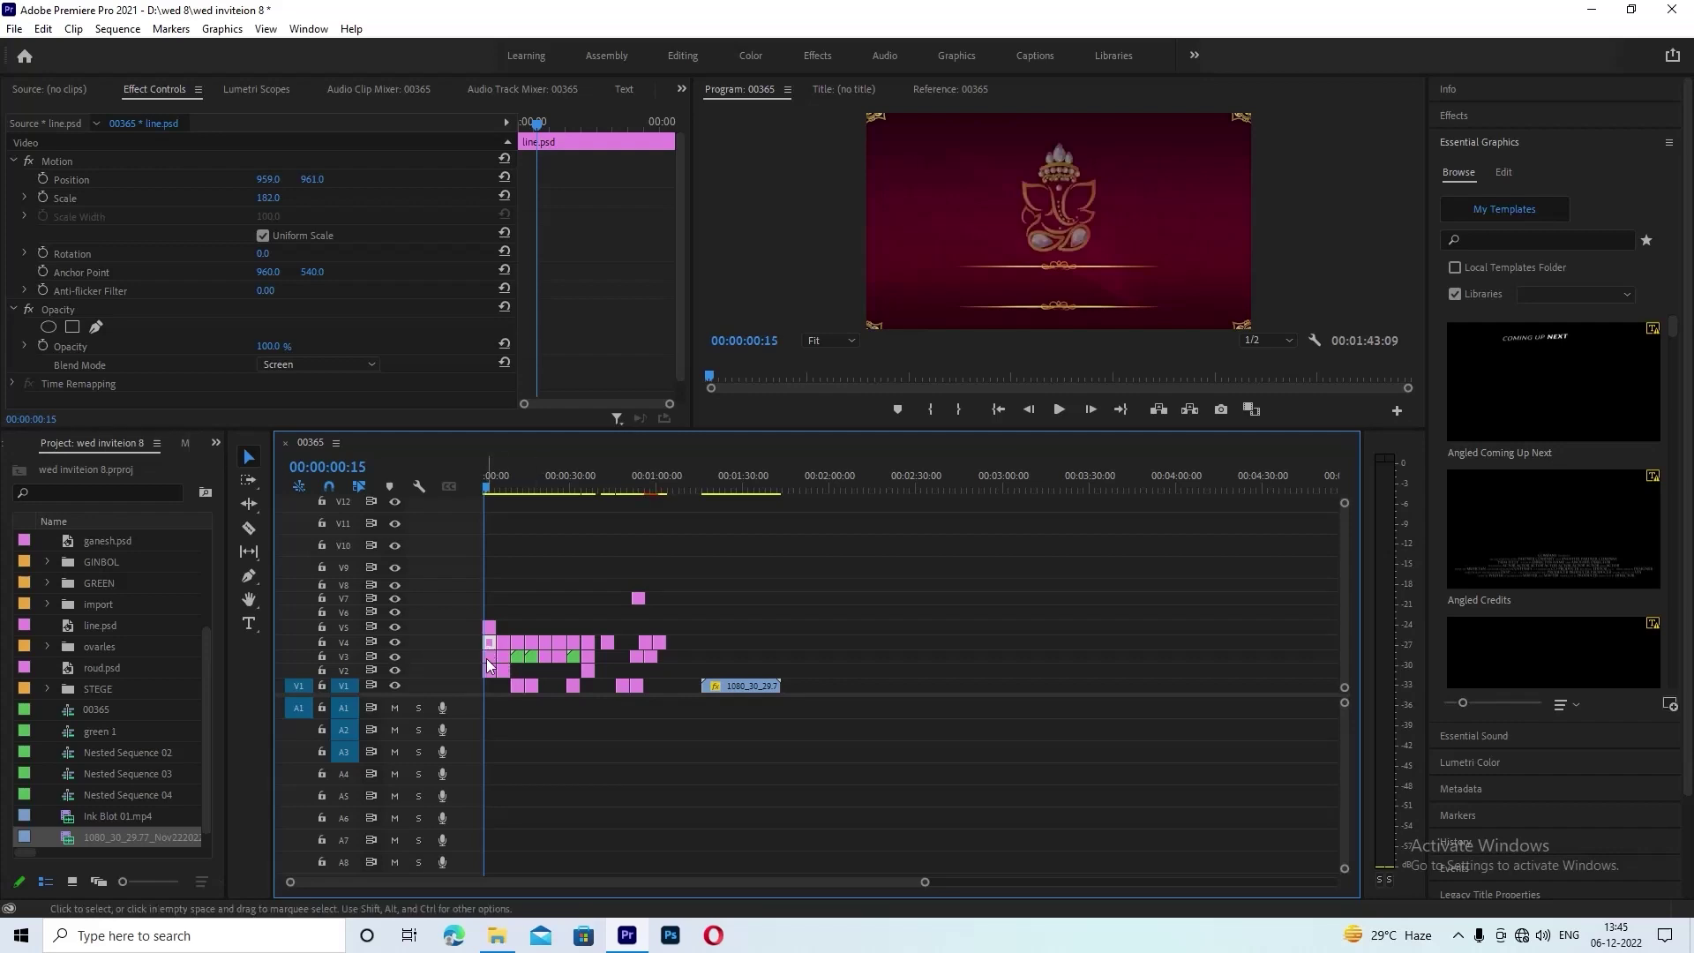
- Place ganesh.psd above the rose clip, preview it at 01:19:19, then open the Sequence menu
{"action": "left_click_drag", "start_coordinate": [488, 666], "coordinate": [709, 671]}
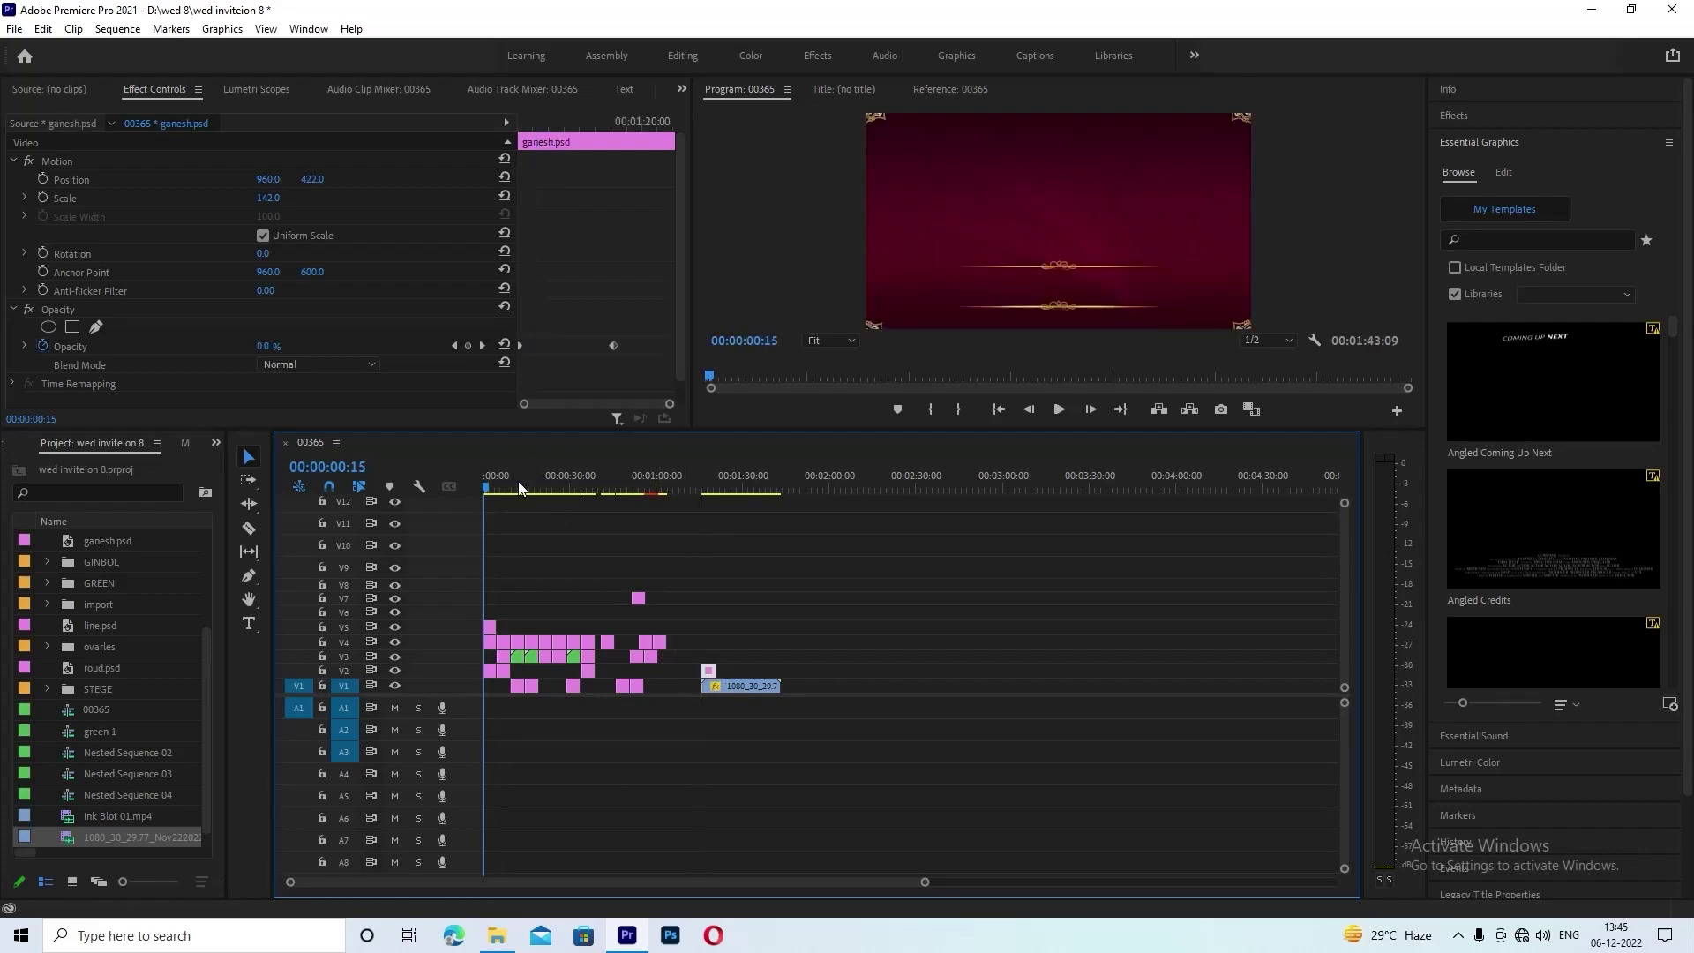
{"action": "left_click_drag", "start_coordinate": [488, 492], "coordinate": [716, 518]}
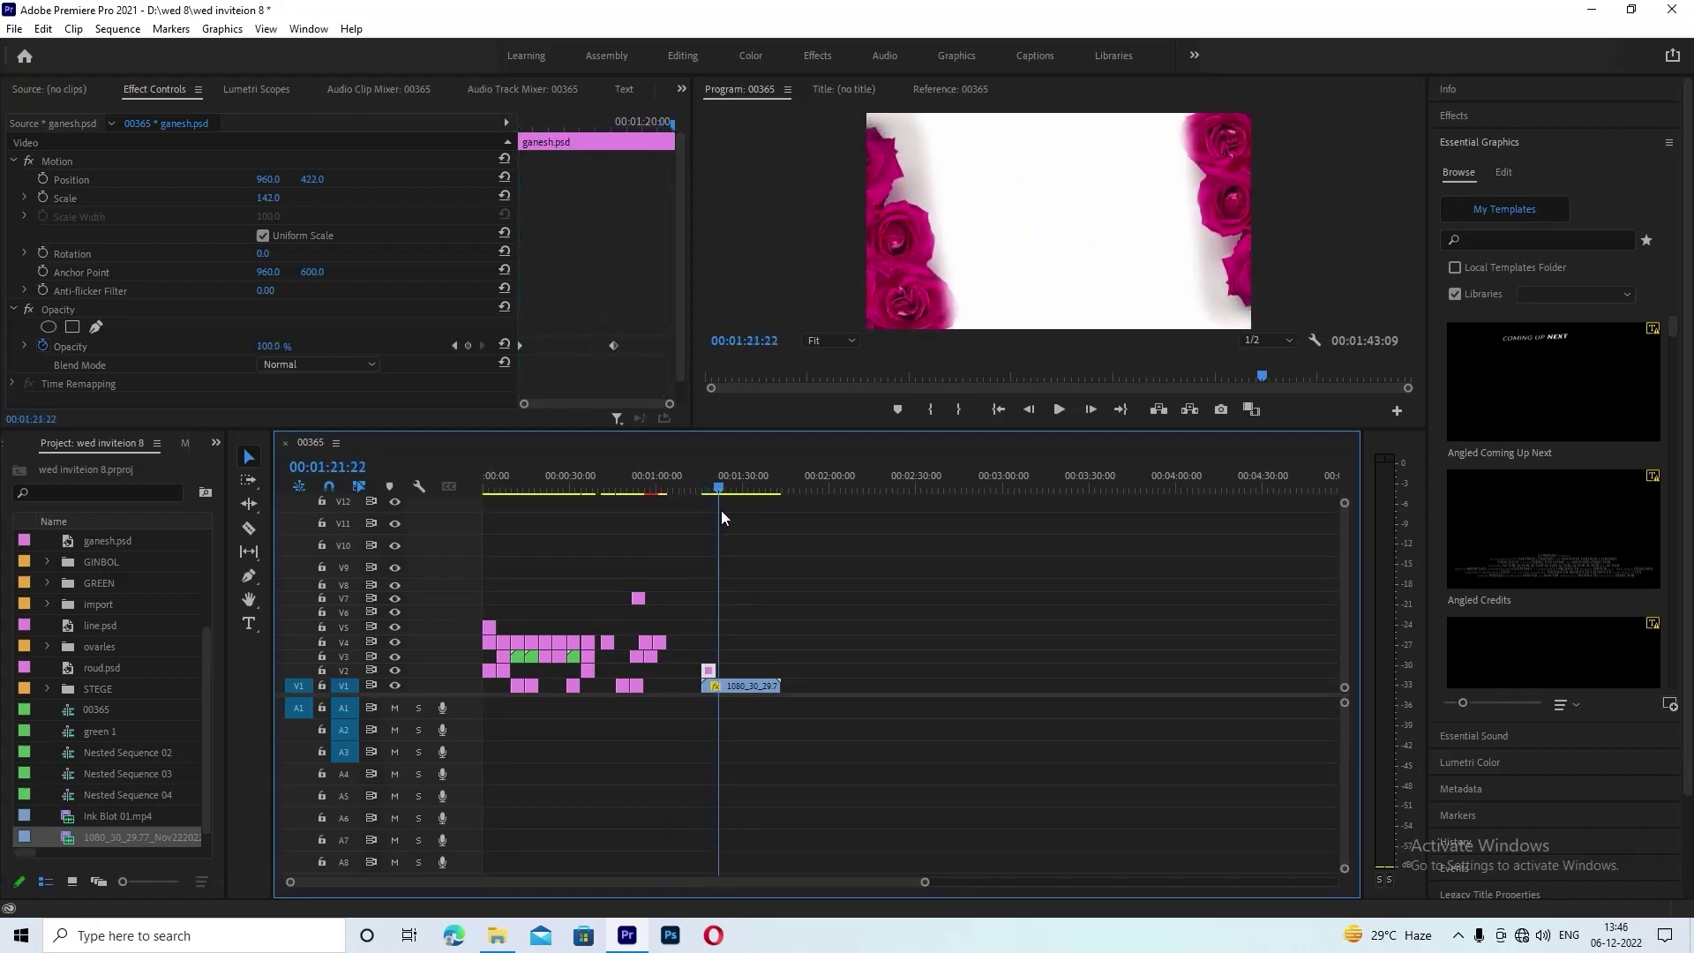
{"action": "left_click", "coordinate": [729, 688]}
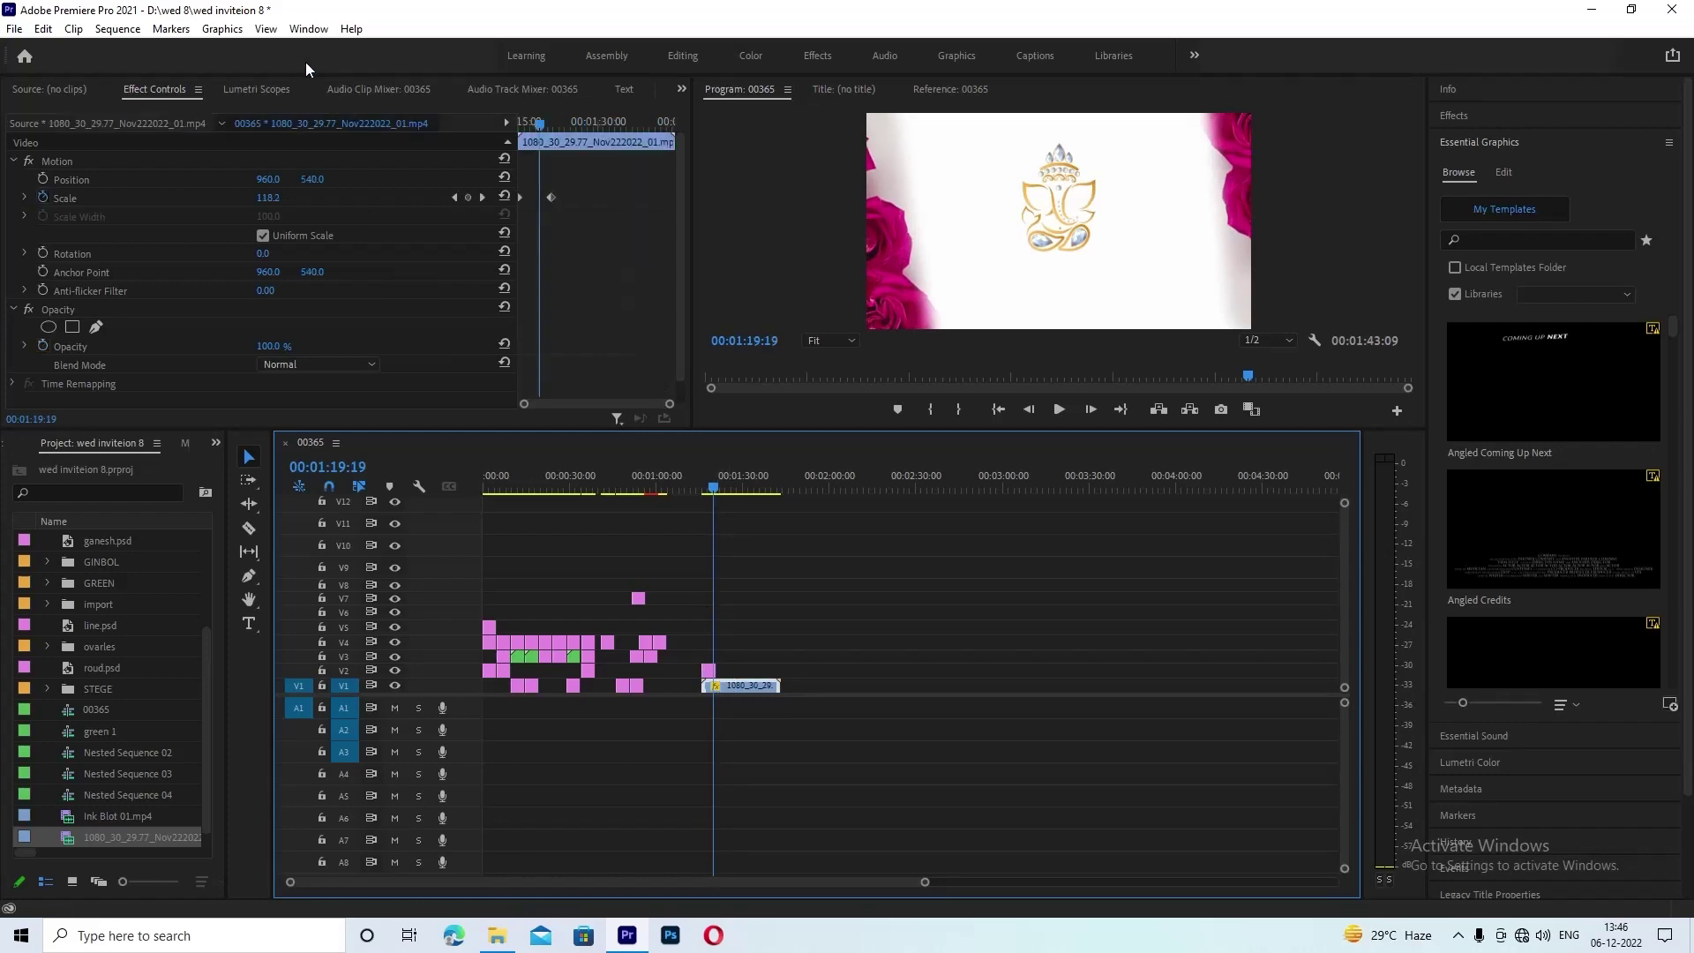
{"action": "left_click", "coordinate": [224, 29]}
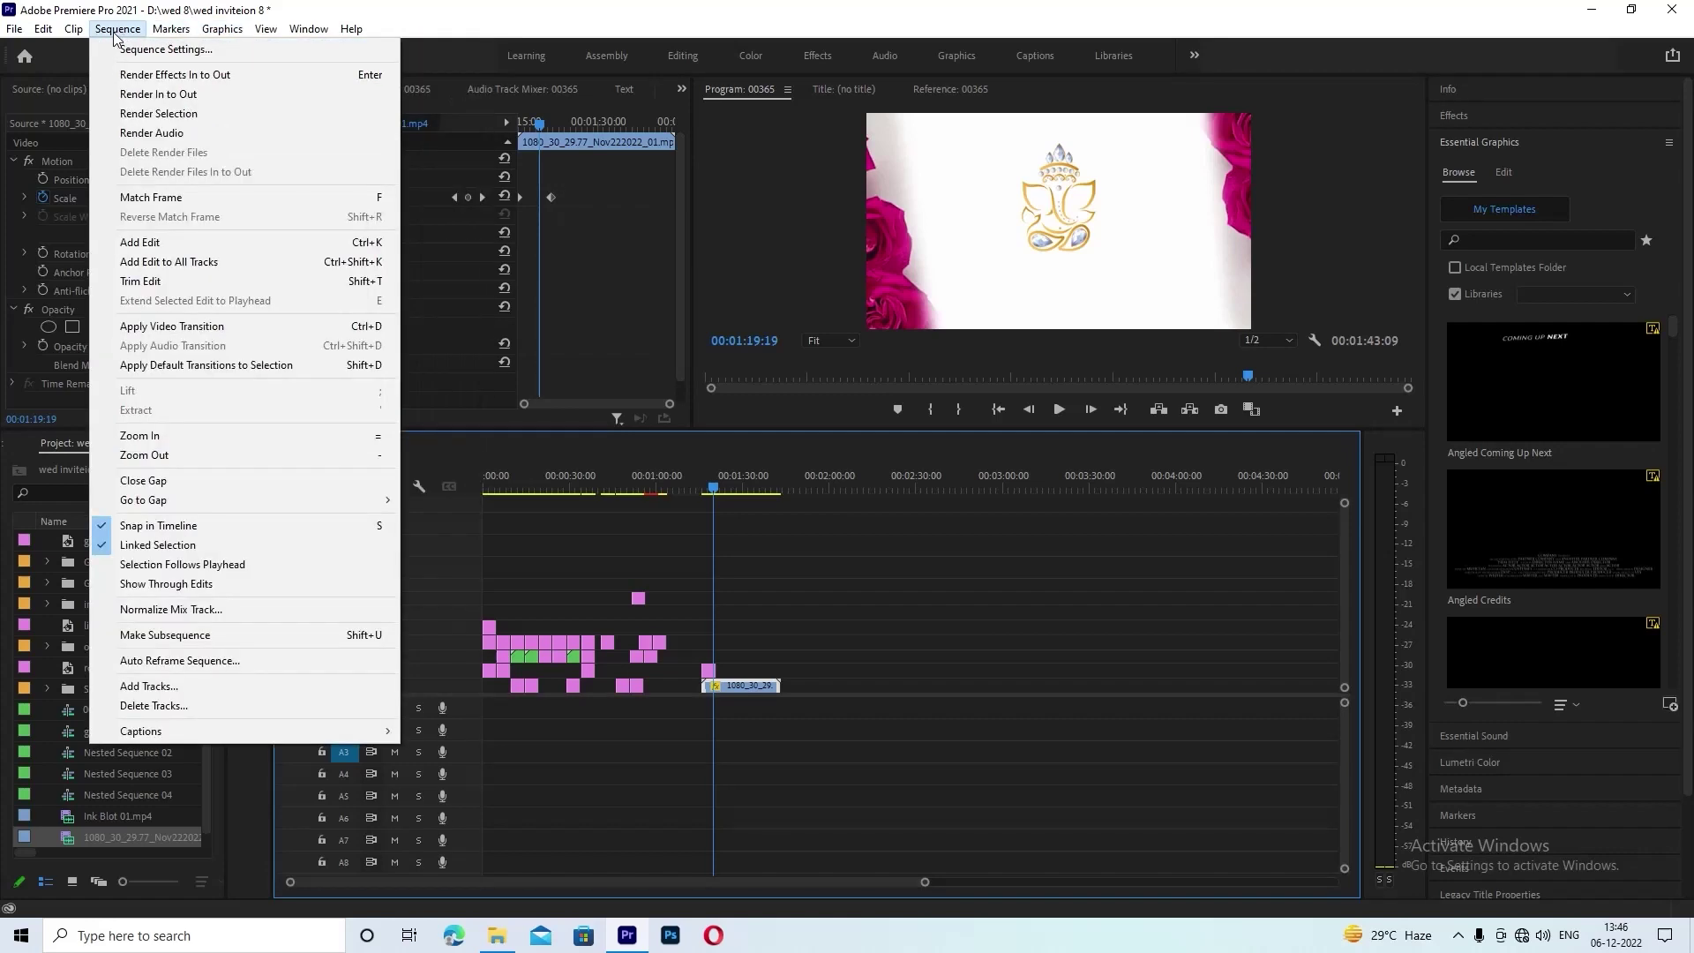
- Review the Sequence Settings (1920×1080, 25 frames/second) and close them unchanged with OK
{"action": "left_click", "coordinate": [150, 49]}
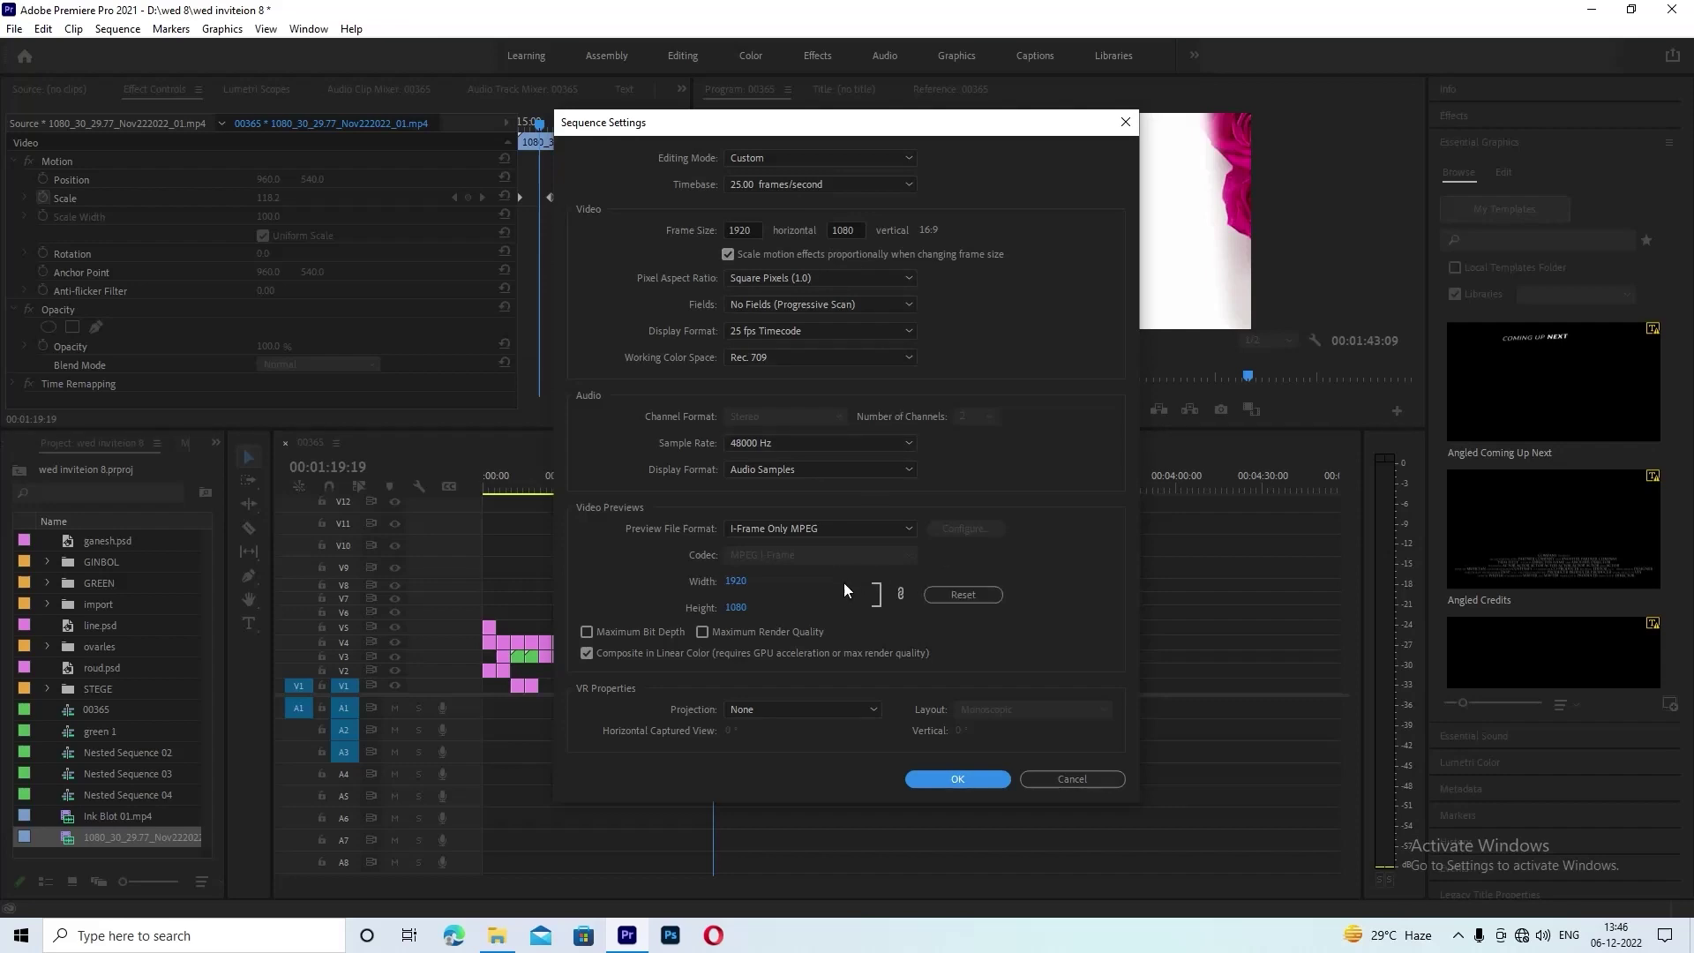
{"action": "left_click", "coordinate": [974, 782]}
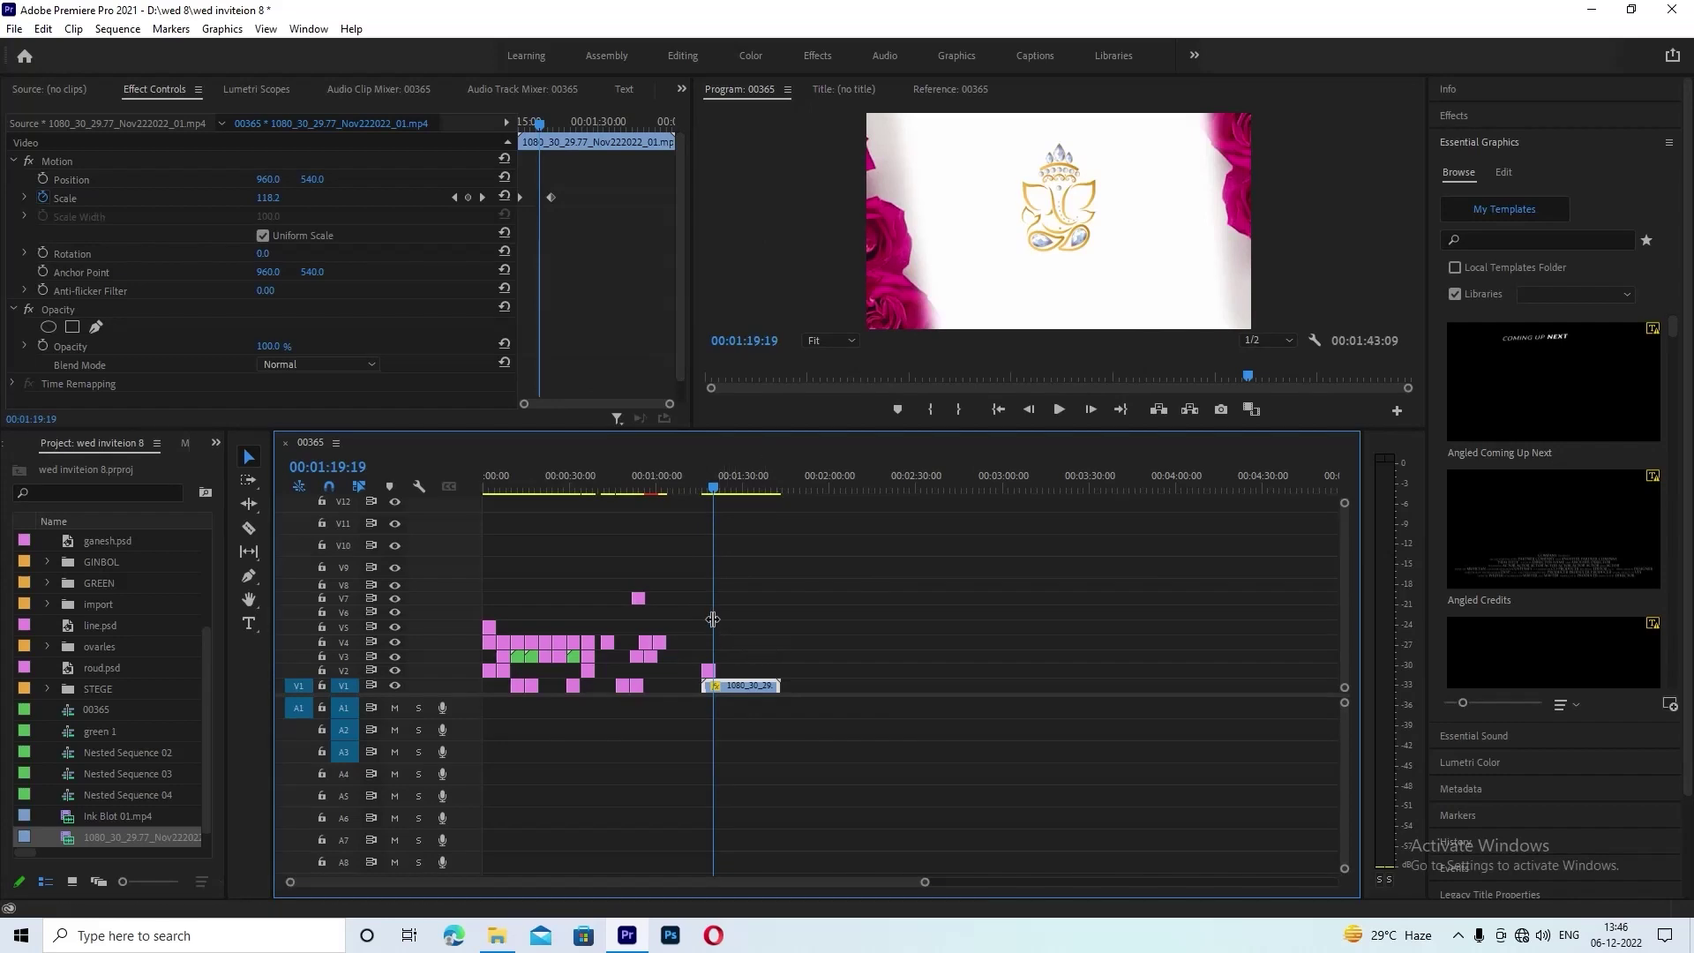
- Review the ganesh.psd scale and fade-in over the 1080_30 clip, reaching Scale 150 and 100% opacity at 01:24
{"action": "left_click_drag", "start_coordinate": [712, 619], "coordinate": [712, 620]}
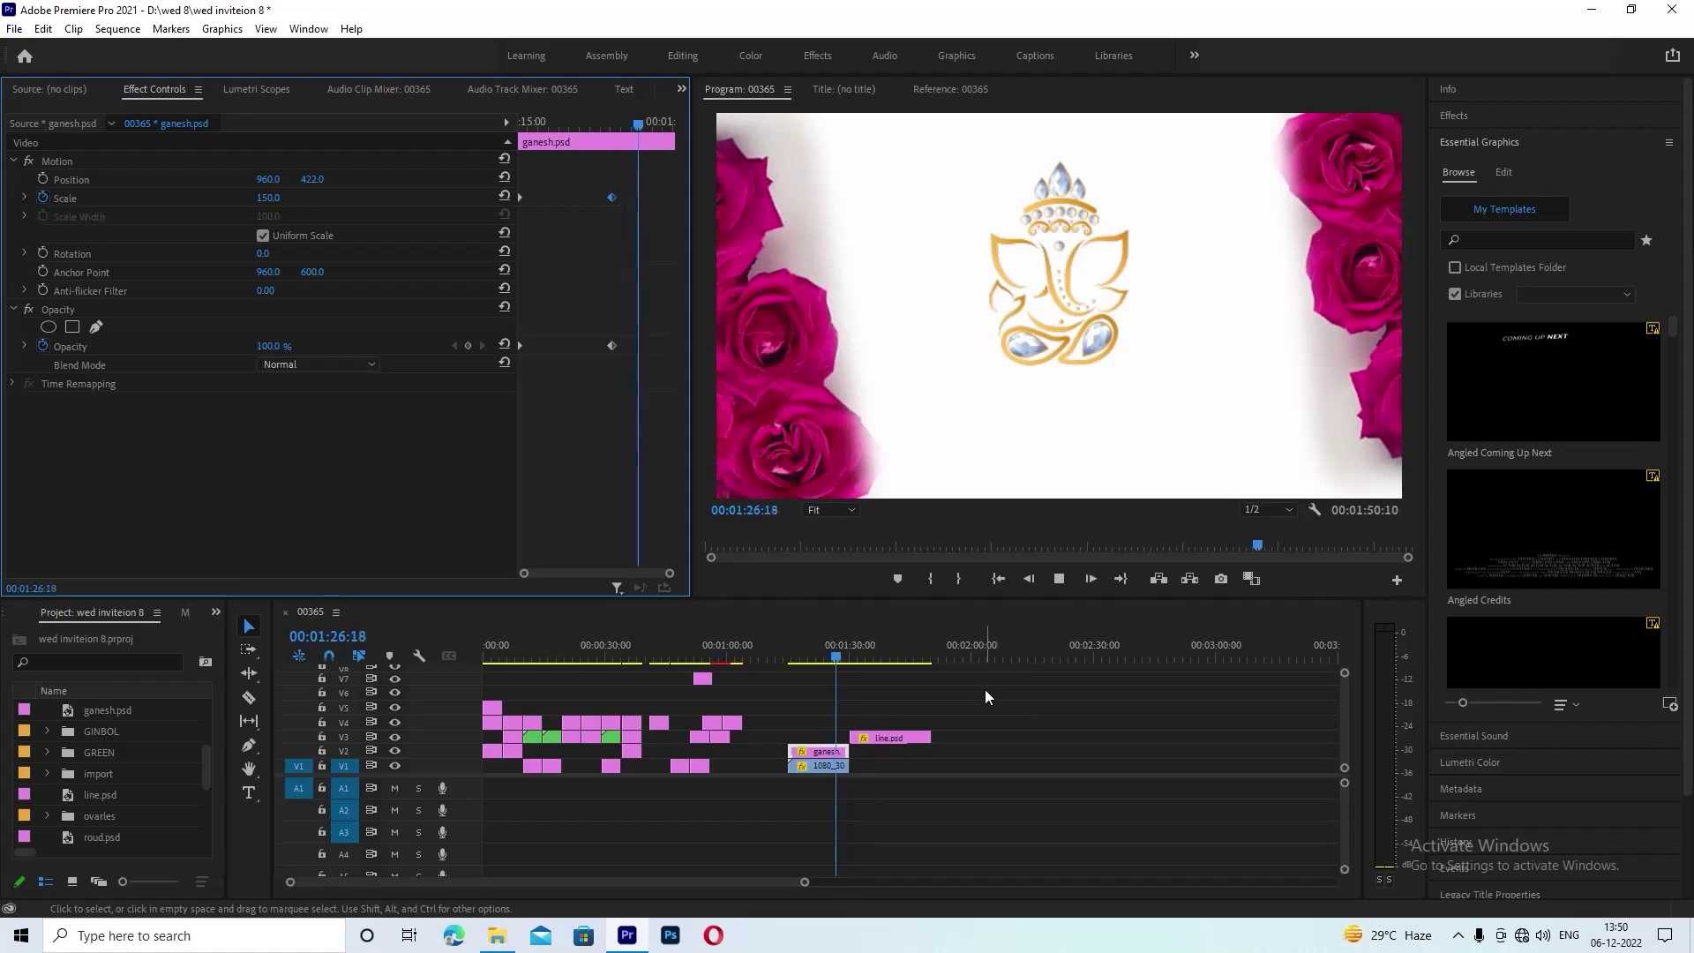
{"action": "key", "text": "space"}
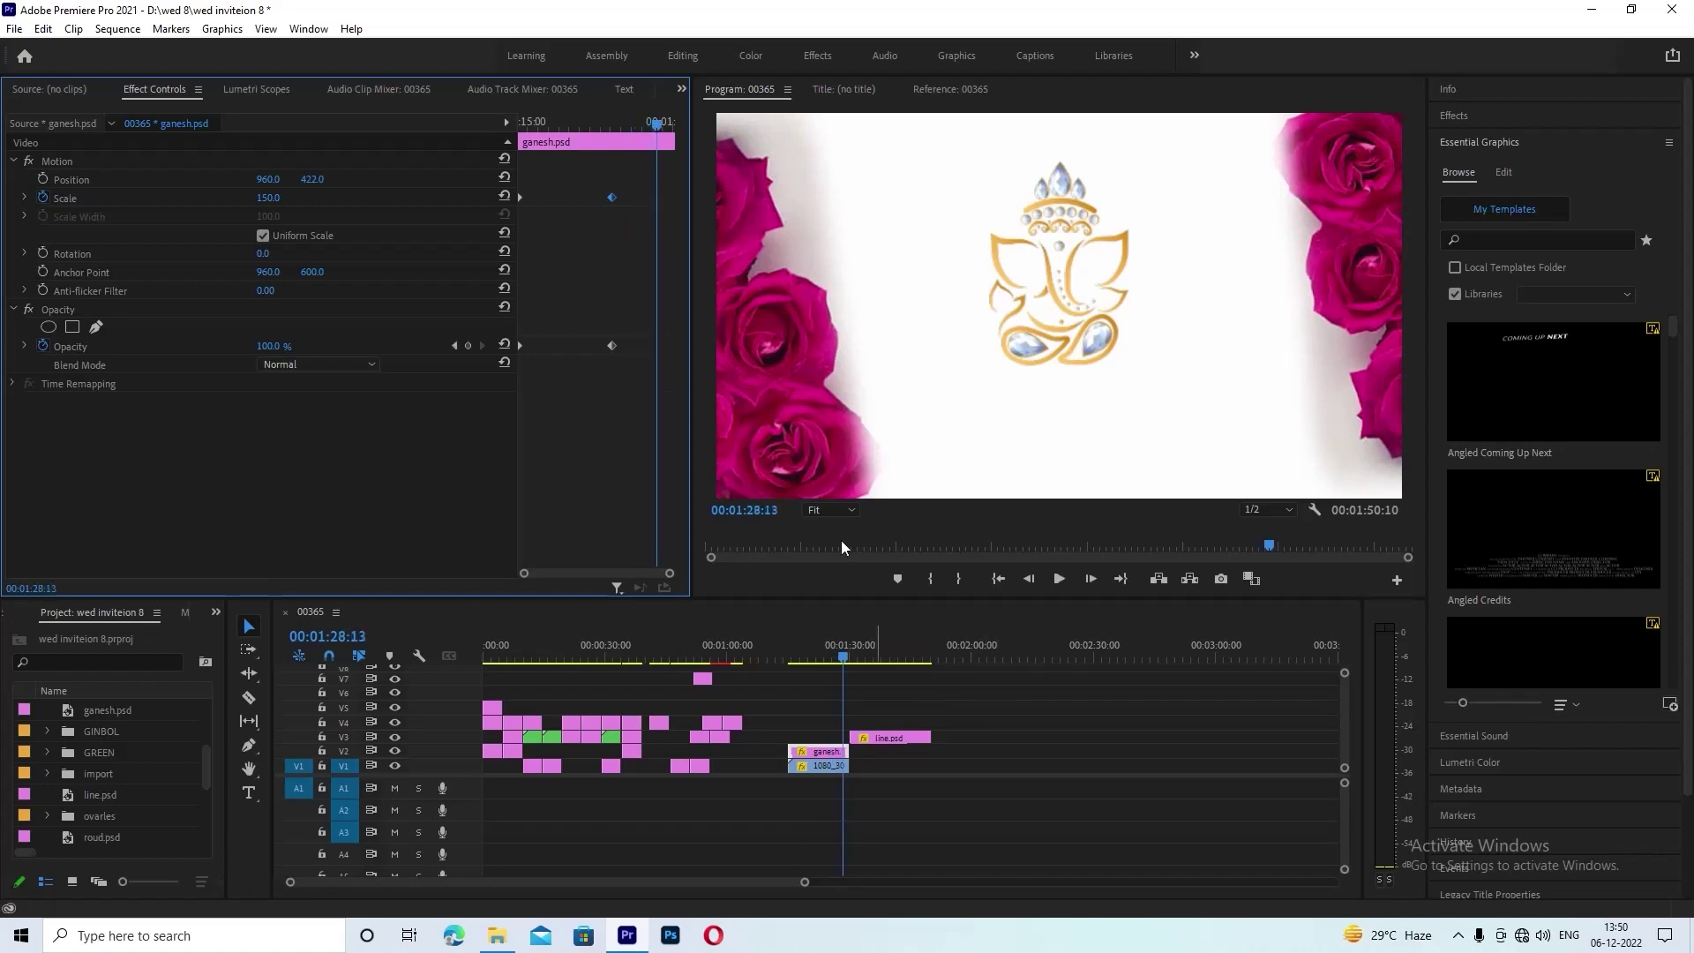
{"action": "mouse_move", "coordinate": [659, 127]}
{"action": "left_mouse_down"}
{"action": "mouse_move", "coordinate": [527, 132]}
{"action": "mouse_move", "coordinate": [611, 129]}
{"action": "left_mouse_up"}
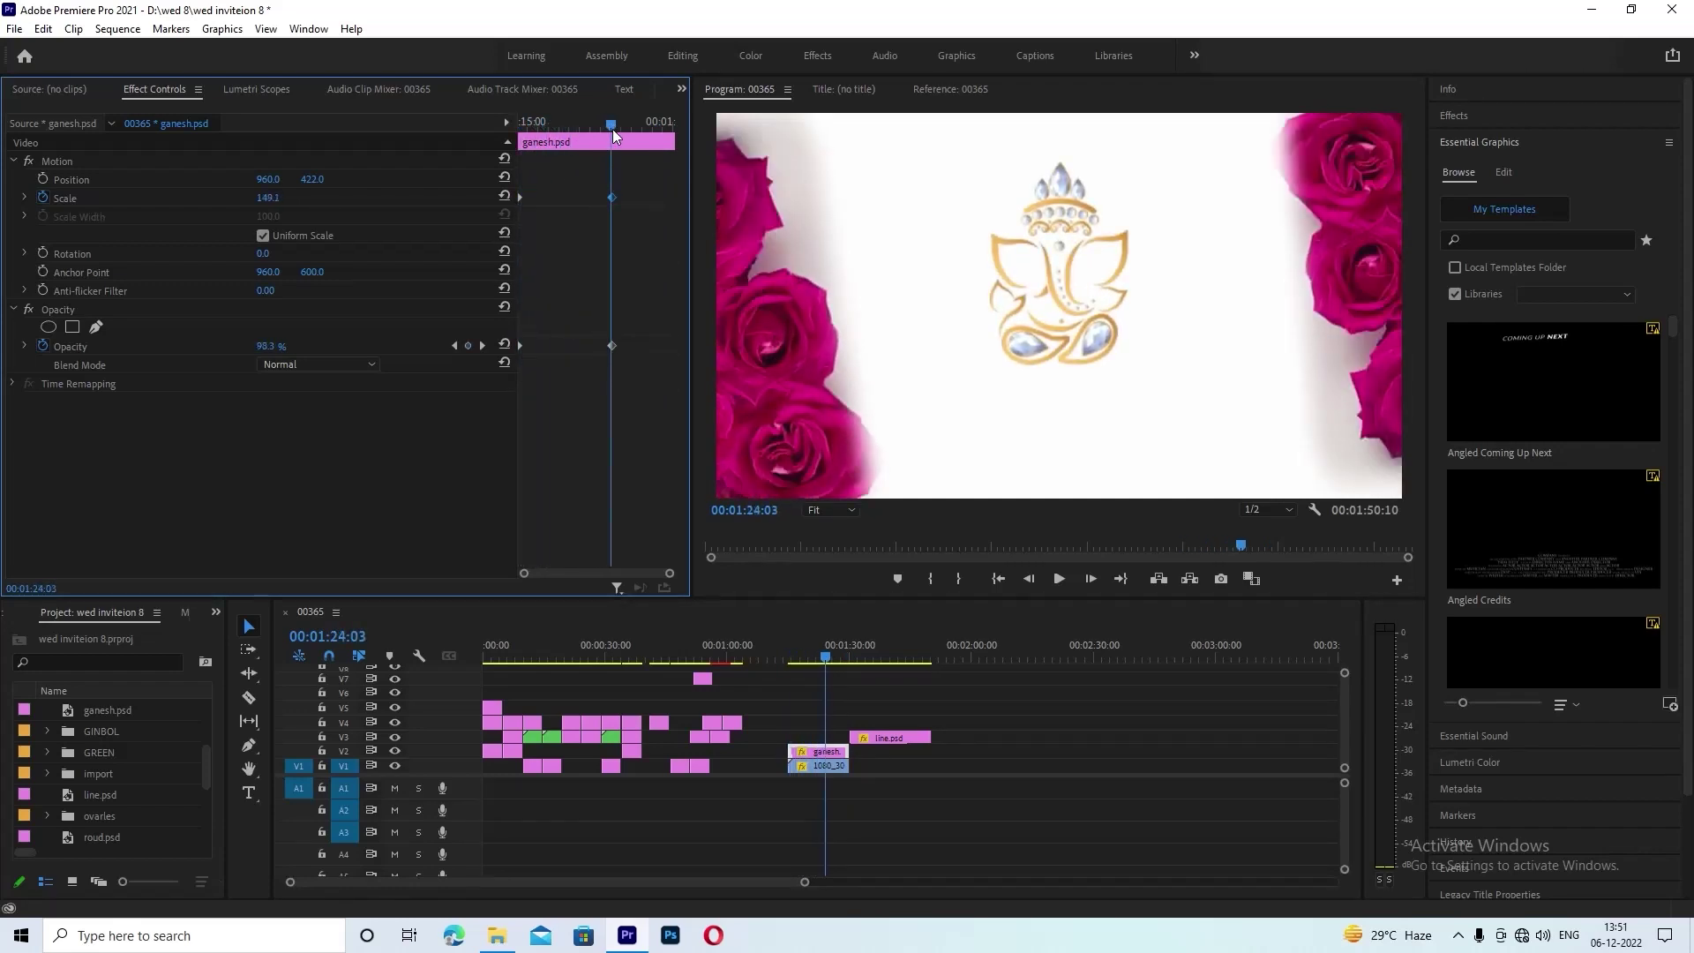
{"action": "left_click_drag", "start_coordinate": [614, 134], "coordinate": [618, 134]}
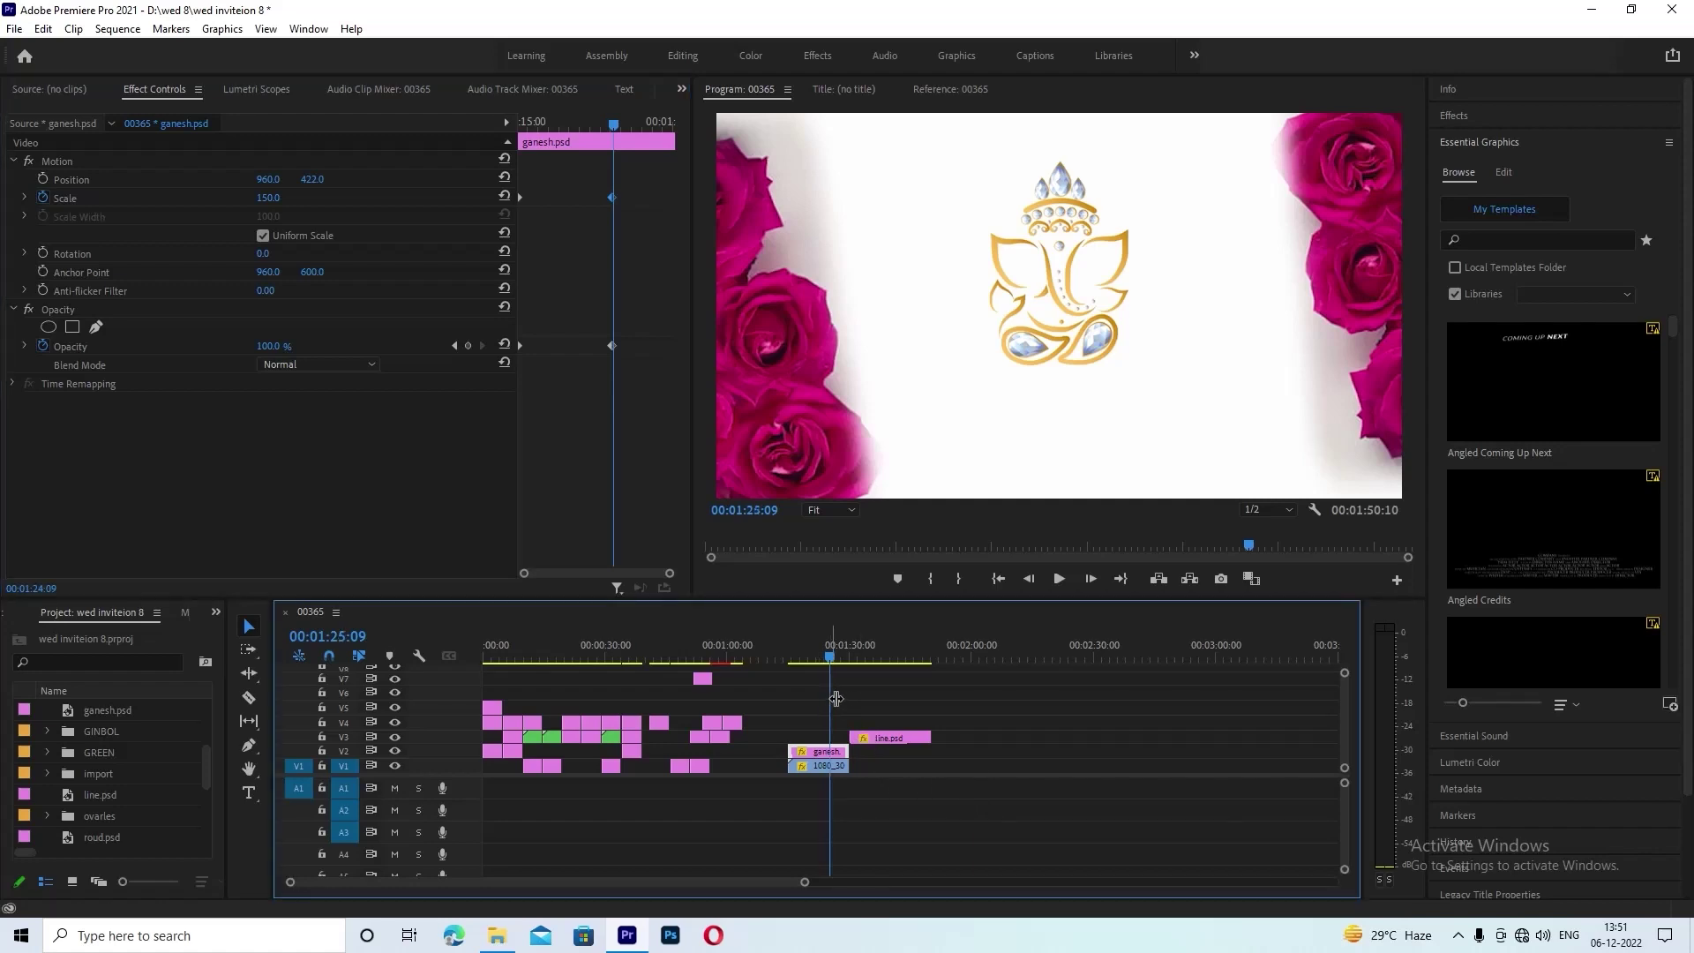
{"action": "left_click_drag", "start_coordinate": [828, 699], "coordinate": [874, 699]}
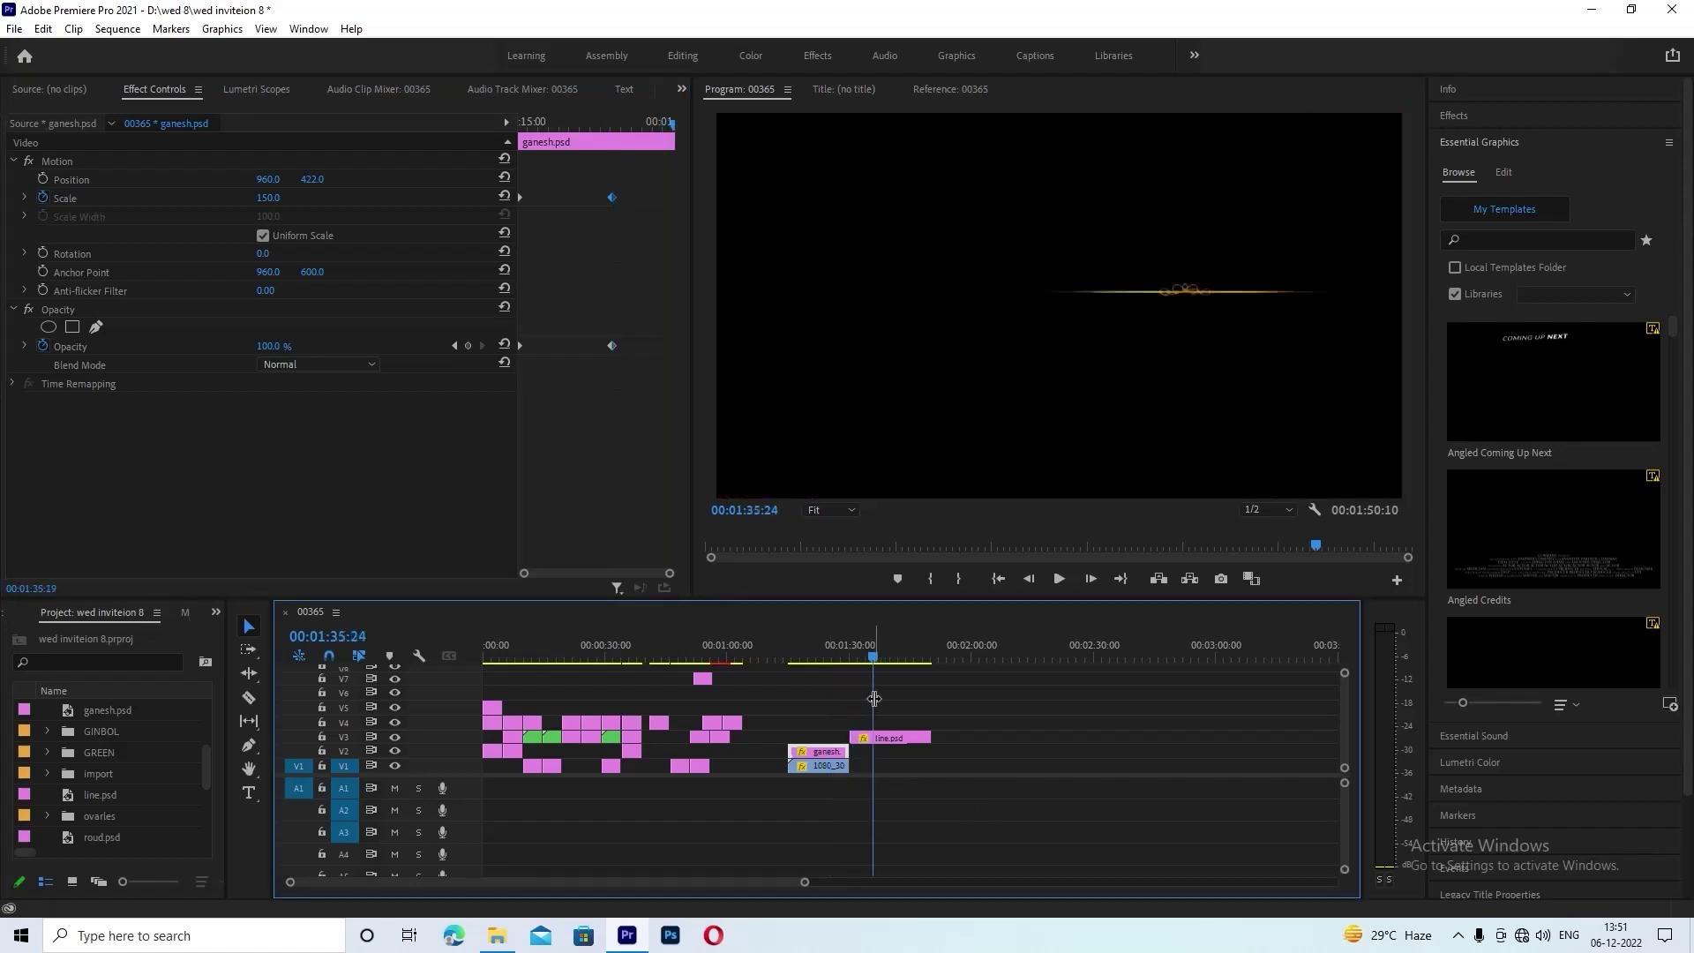
- Extend the rose clip on V1 under the gold line and trim line.psd to end earlier
{"action": "left_click", "coordinate": [838, 767]}
{"action": "left_click_drag", "start_coordinate": [840, 766], "coordinate": [904, 770]}
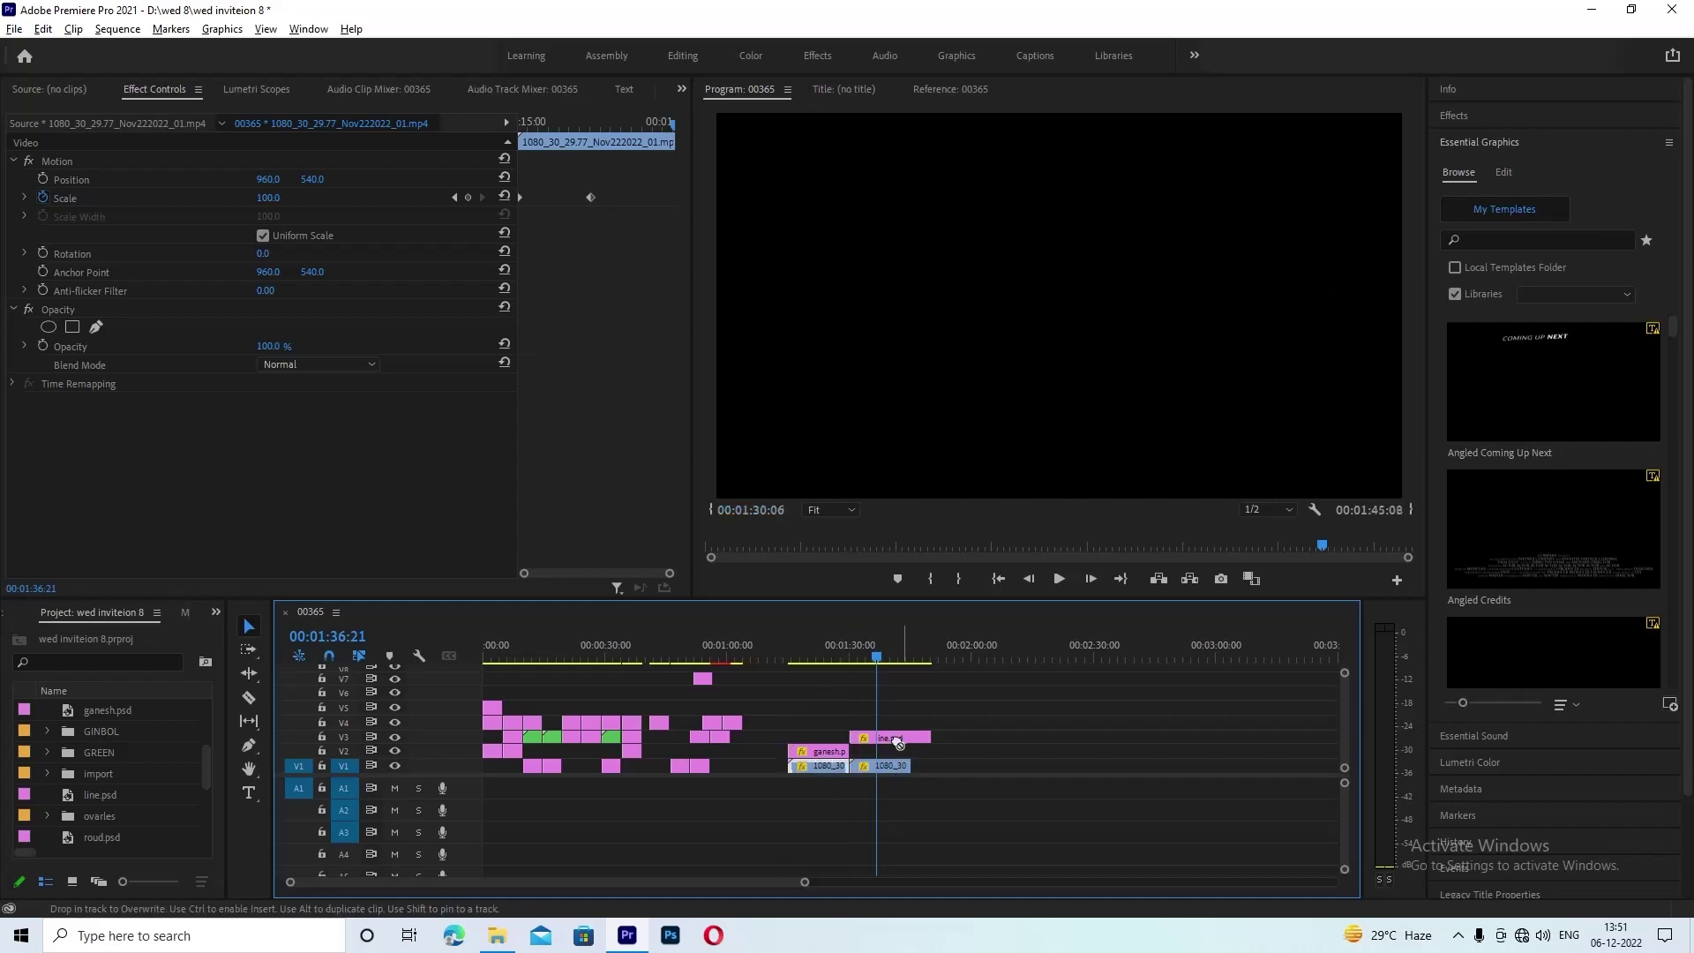
{"action": "key", "text": "Up"}
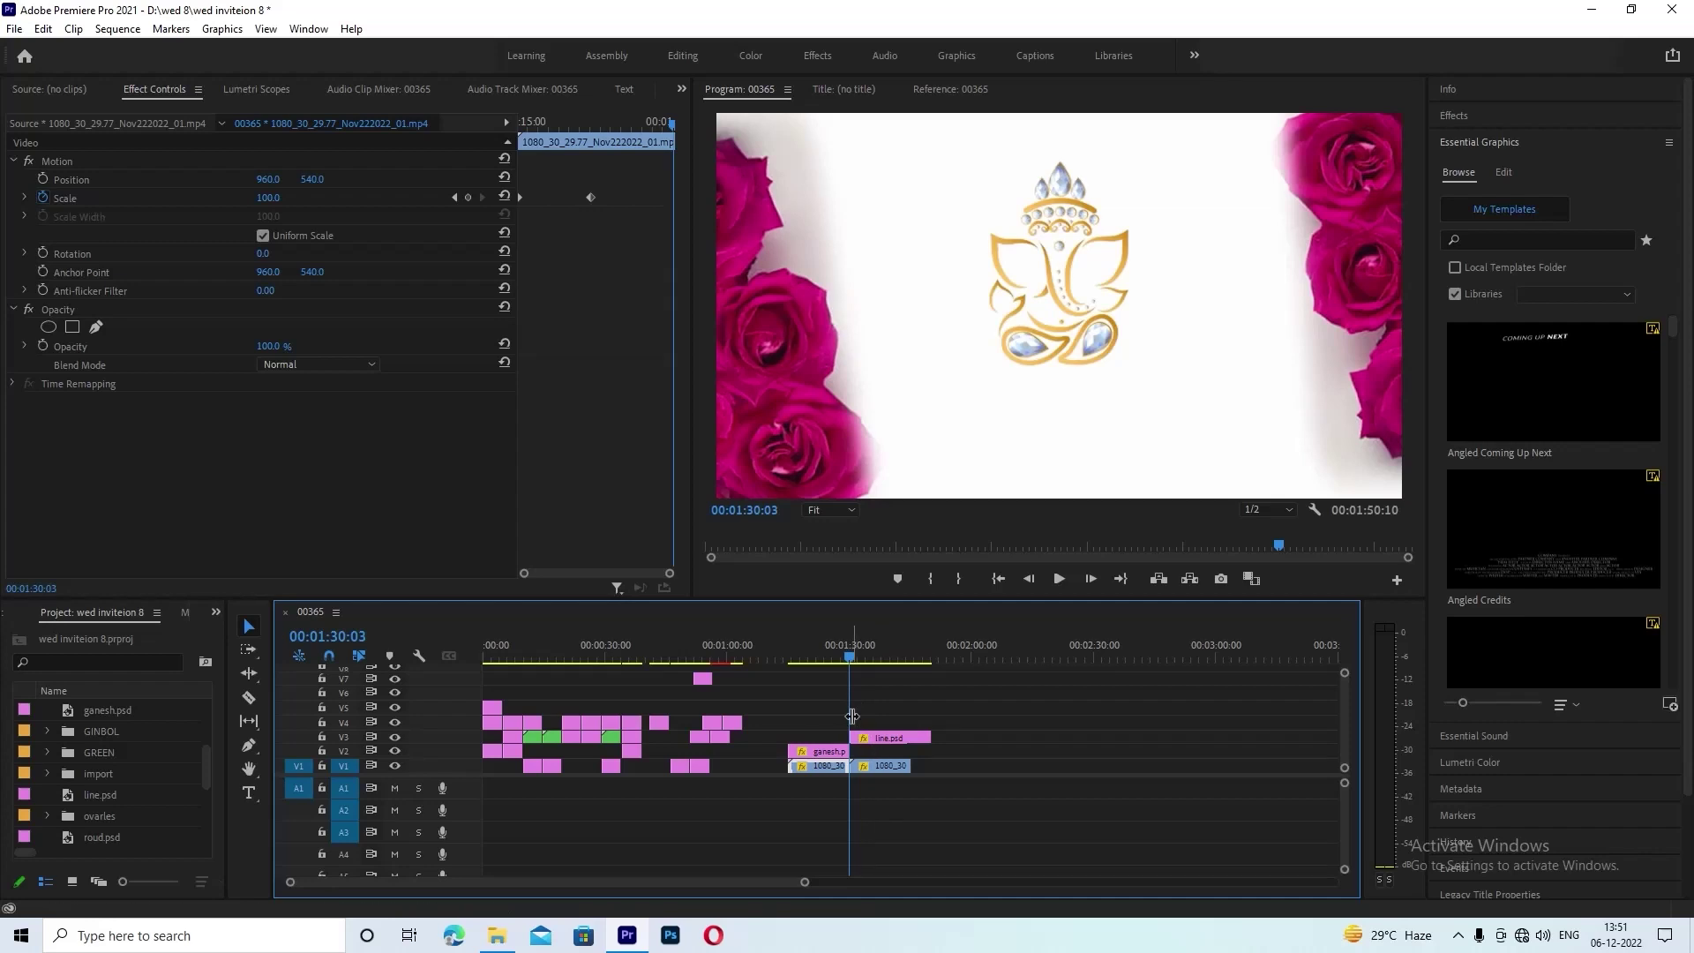
{"action": "key", "text": "Down"}
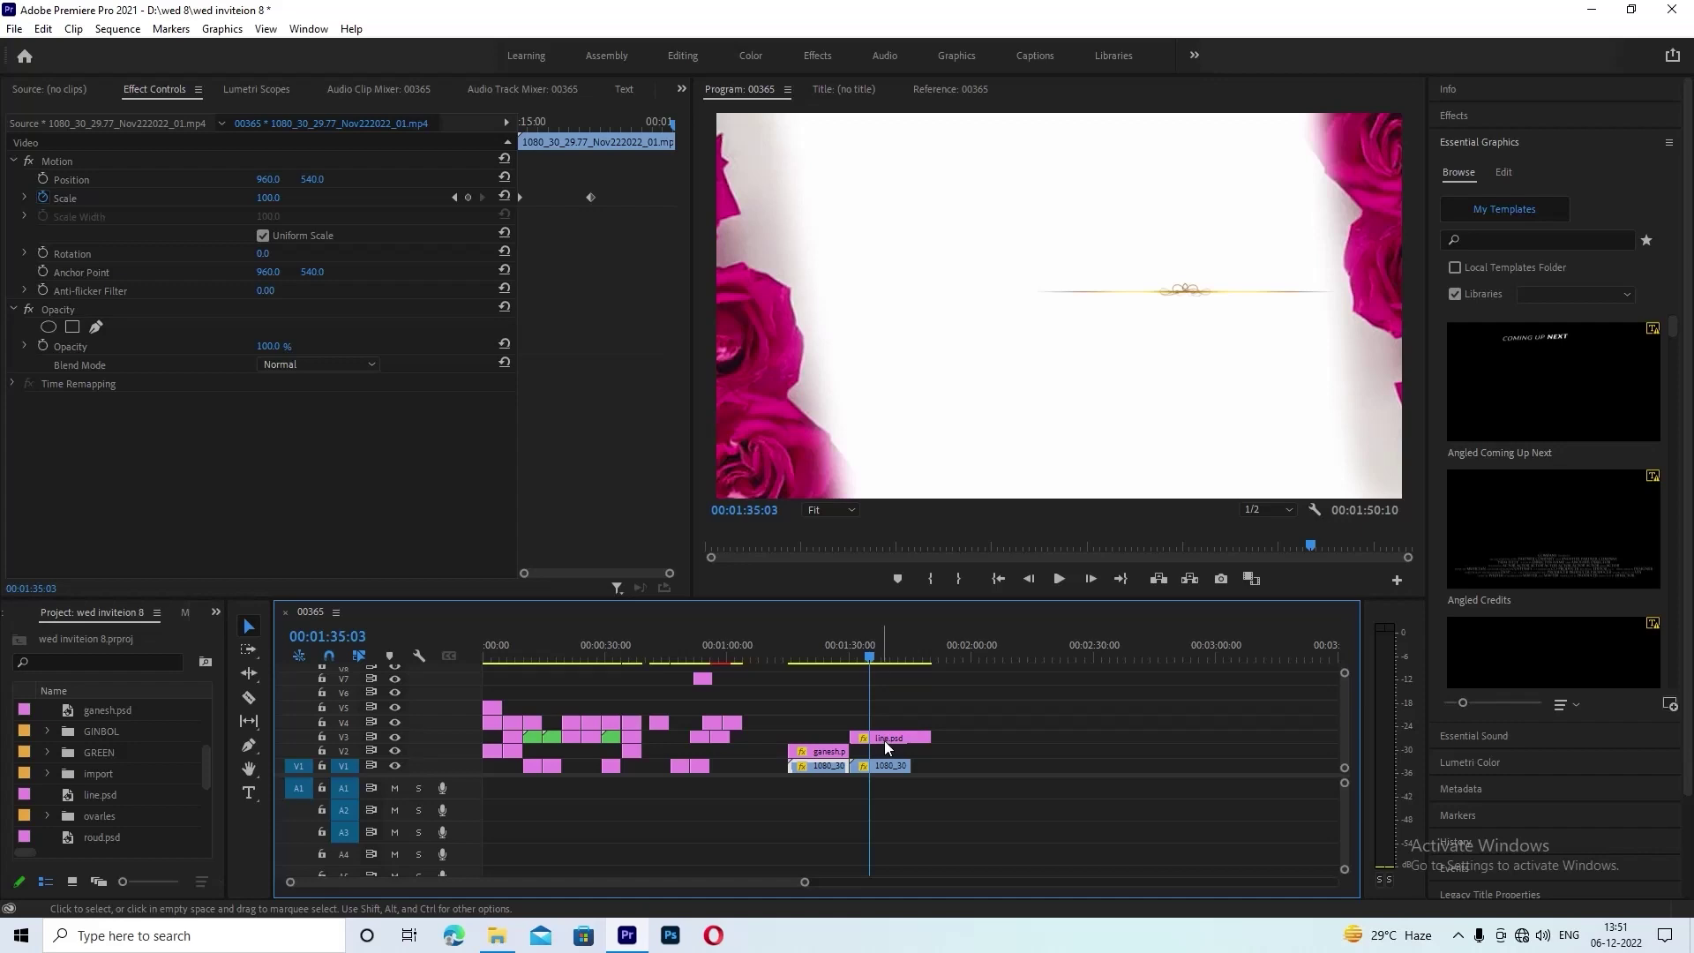
{"action": "left_click_drag", "start_coordinate": [925, 734], "coordinate": [910, 736]}
- Place another rose clip copy further along V1 and shift the line ornament left to Position 713, 495
{"action": "left_click", "coordinate": [889, 768]}
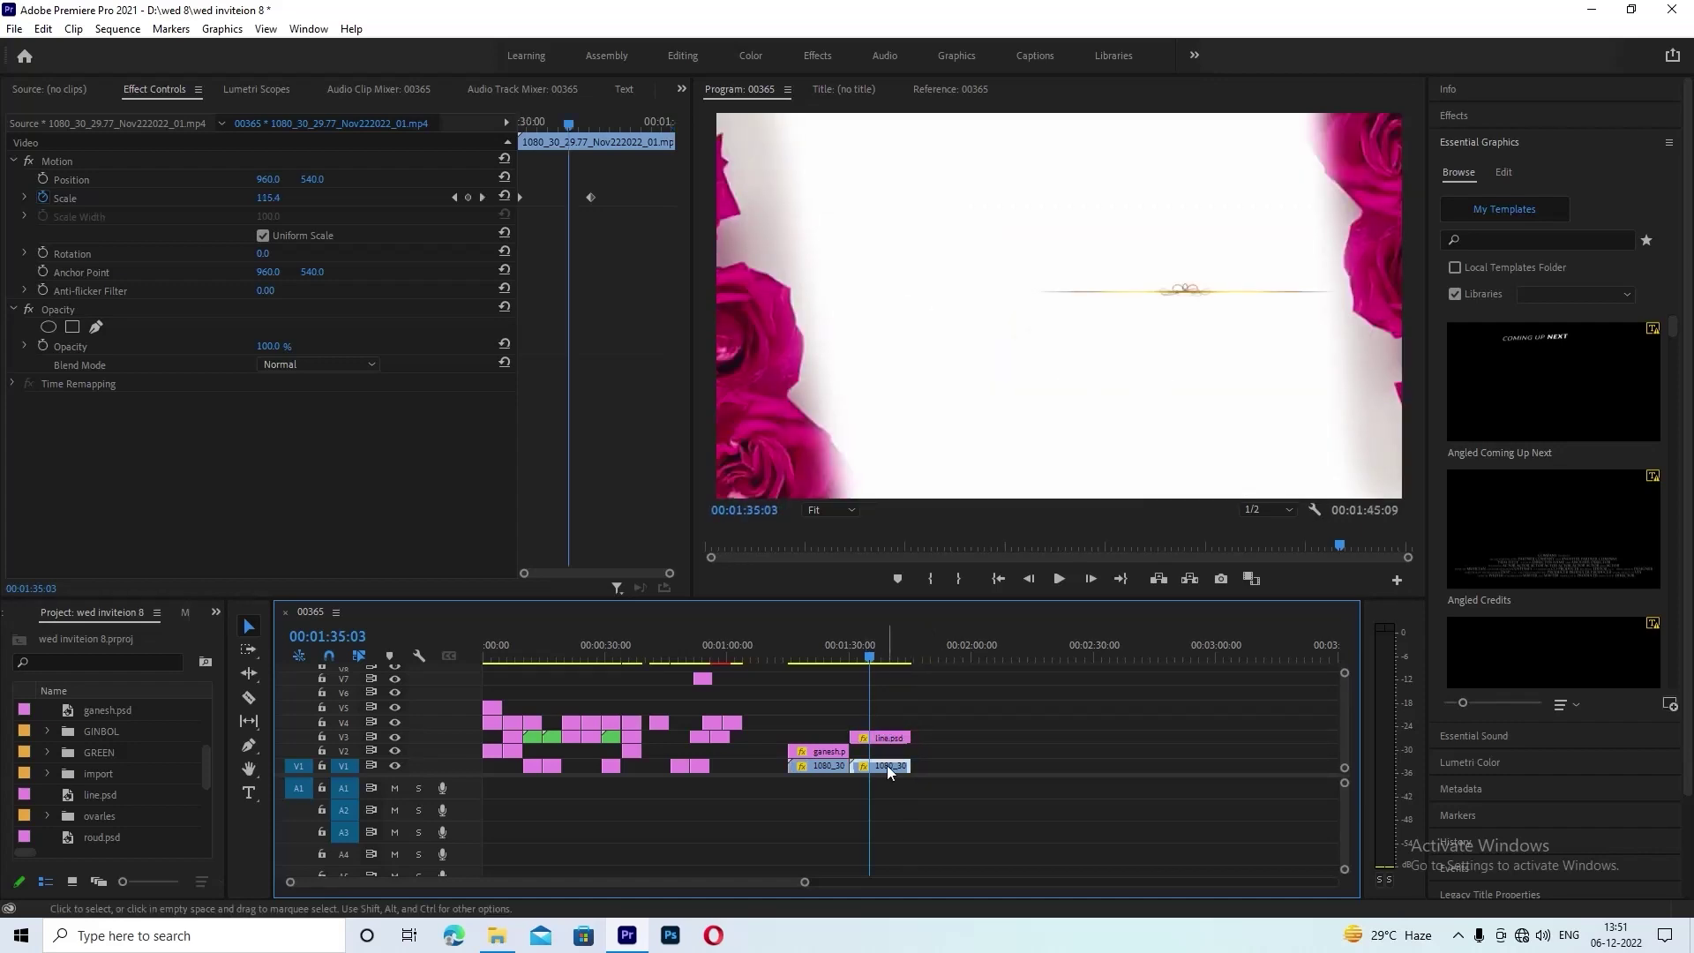
{"action": "mouse_move", "coordinate": [889, 769]}
{"action": "left_mouse_down"}
{"action": "mouse_move", "coordinate": [950, 767]}
{"action": "mouse_move", "coordinate": [942, 740]}
{"action": "left_mouse_up"}
{"action": "left_click_drag", "start_coordinate": [269, 179], "coordinate": [303, 180]}
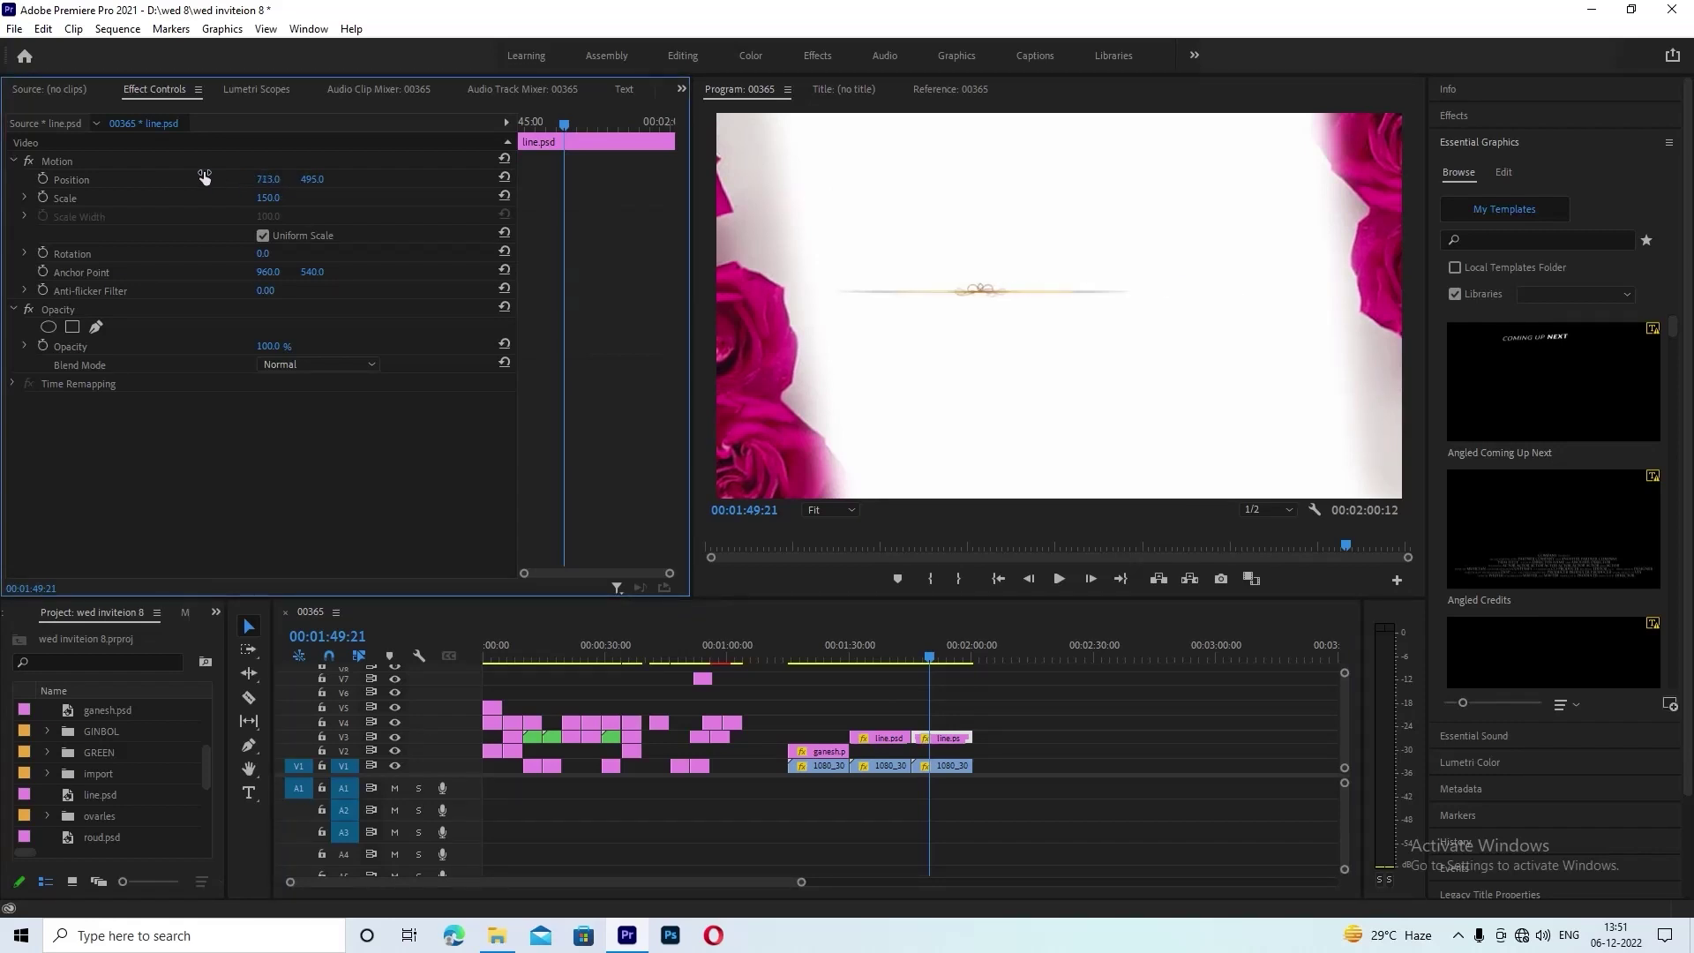
{"action": "mouse_move", "coordinate": [951, 649]}
{"action": "left_mouse_down"}
{"action": "mouse_move", "coordinate": [917, 699]}
{"action": "mouse_move", "coordinate": [954, 699]}
{"action": "mouse_move", "coordinate": [935, 697]}
{"action": "left_mouse_up"}
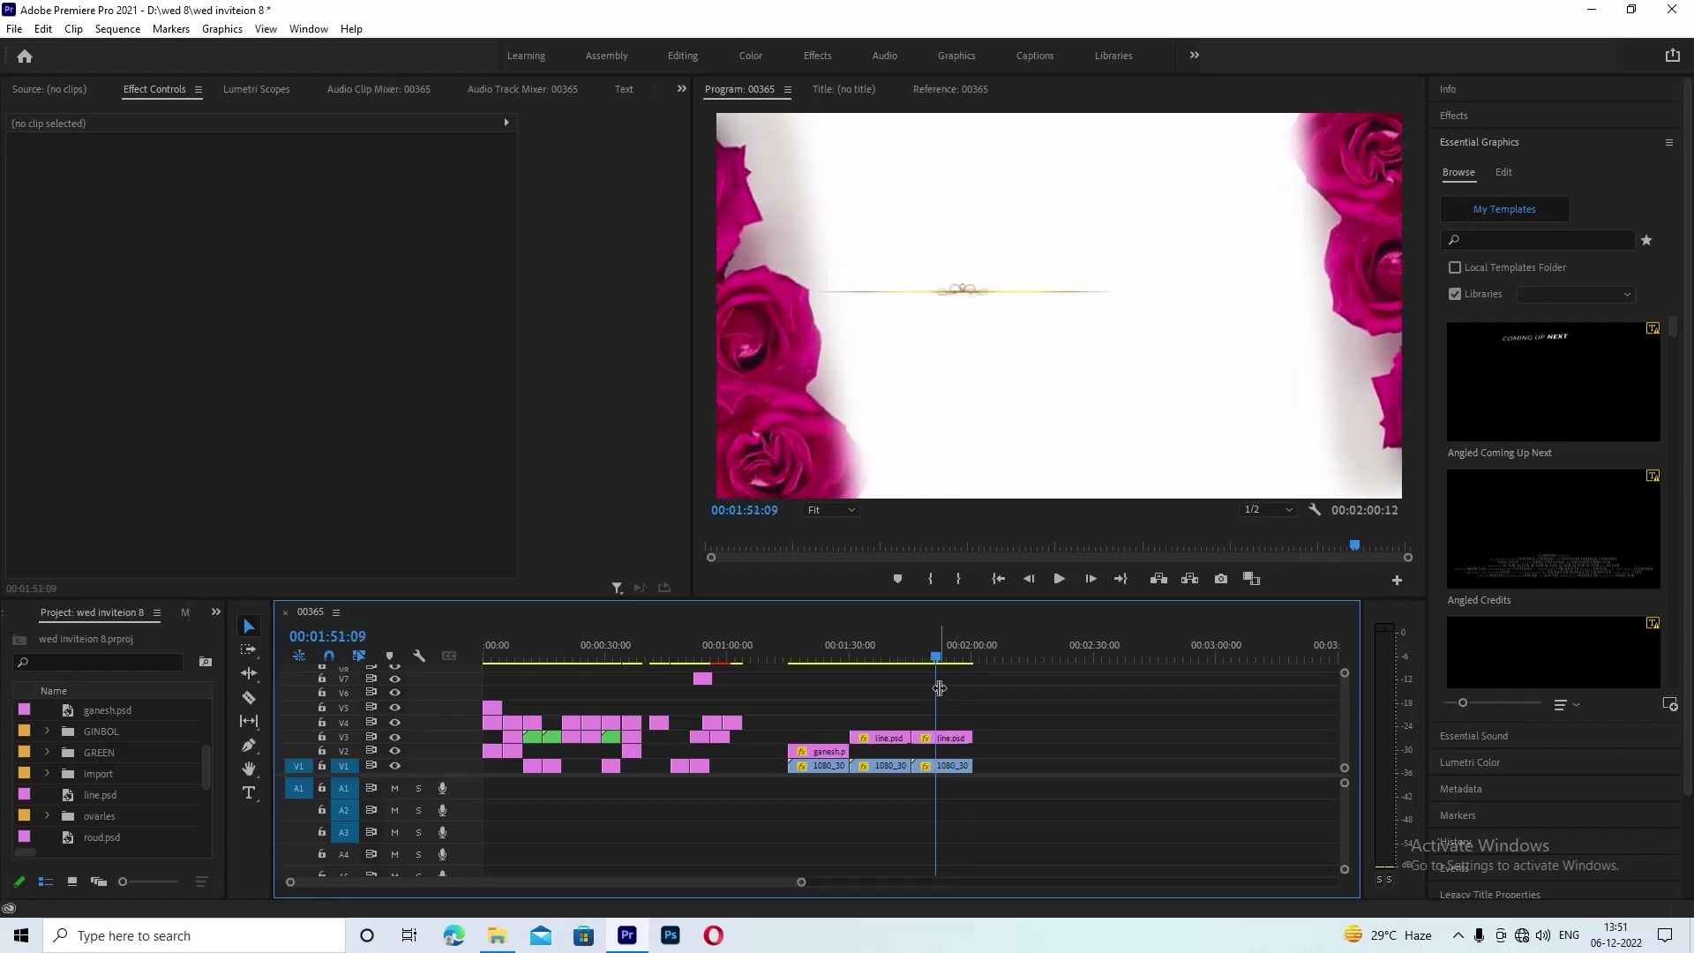
- Preview the frame full screen, then nest the final rose clips into Nested Sequence 05
{"action": "key", "text": "ctrl+grave"}
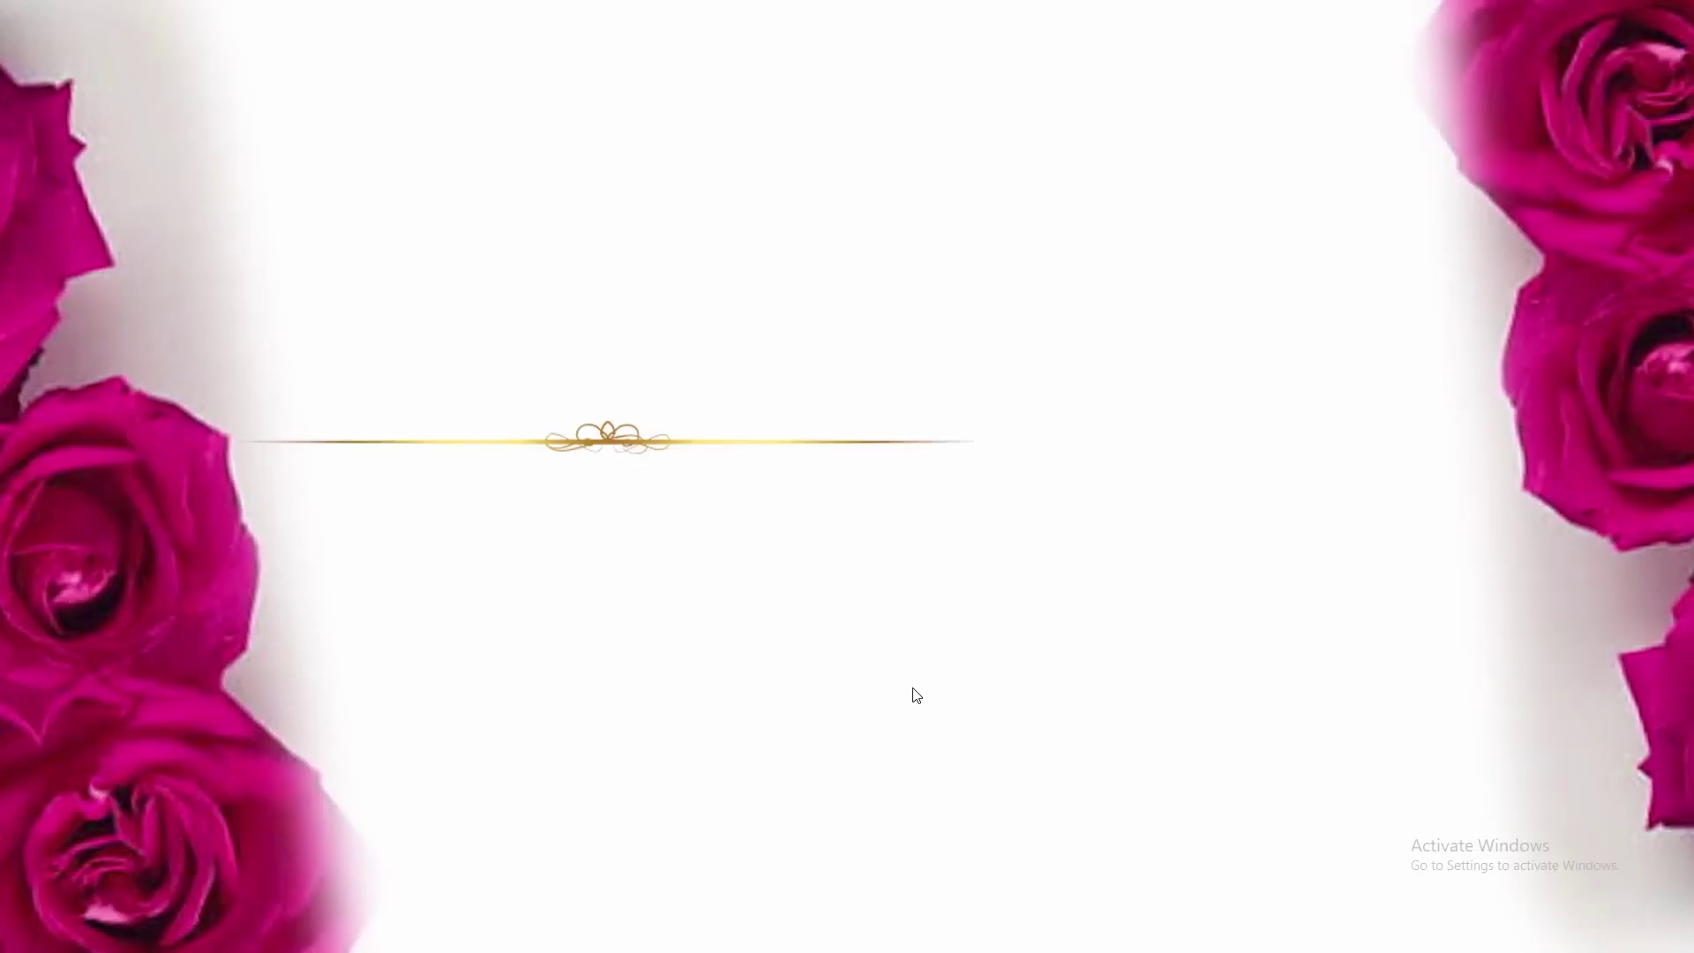
{"action": "key", "text": "ctrl+grave"}
{"action": "key", "text": "ctrl+grave"}
{"action": "key", "text": "ctrl+grave"}
{"action": "key", "text": "ctrl+grave"}
{"action": "key", "text": "ctrl+grave"}
{"action": "key", "text": "ctrl+grave"}
{"action": "key", "text": "ctrl+grave"}
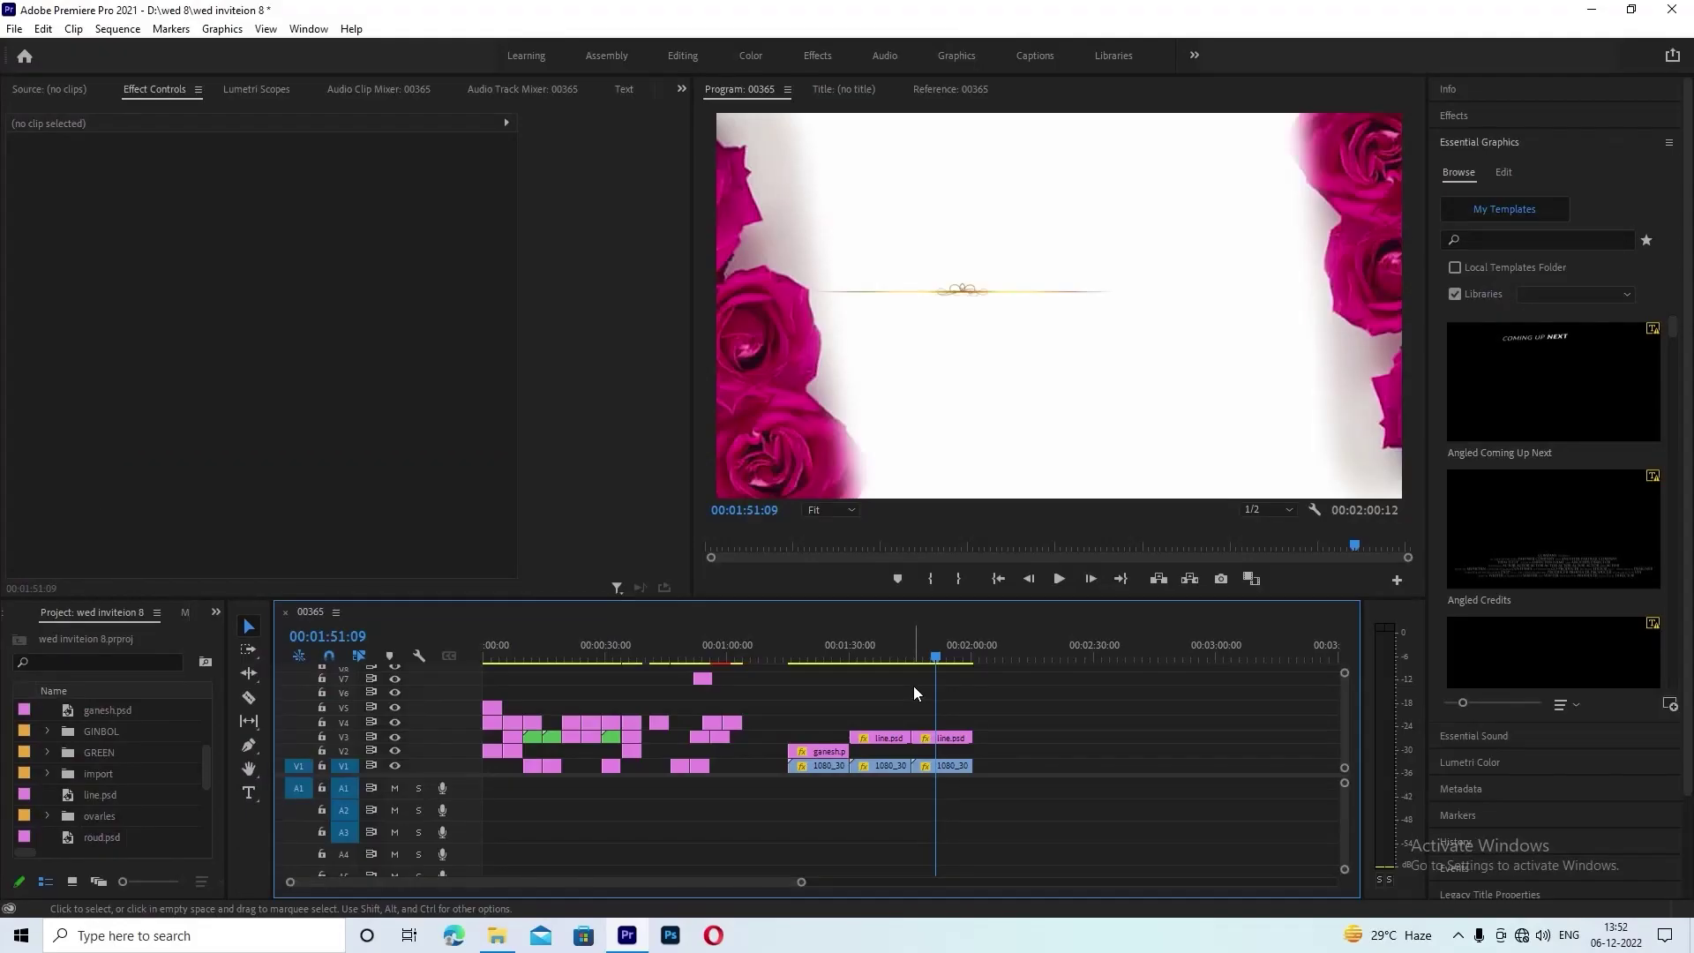
{"action": "mouse_move", "coordinate": [934, 767]}
{"action": "left_mouse_down"}
{"action": "mouse_move", "coordinate": [968, 759]}
{"action": "mouse_move", "coordinate": [918, 743]}
{"action": "left_mouse_up"}
{"action": "right_click", "coordinate": [953, 761]}
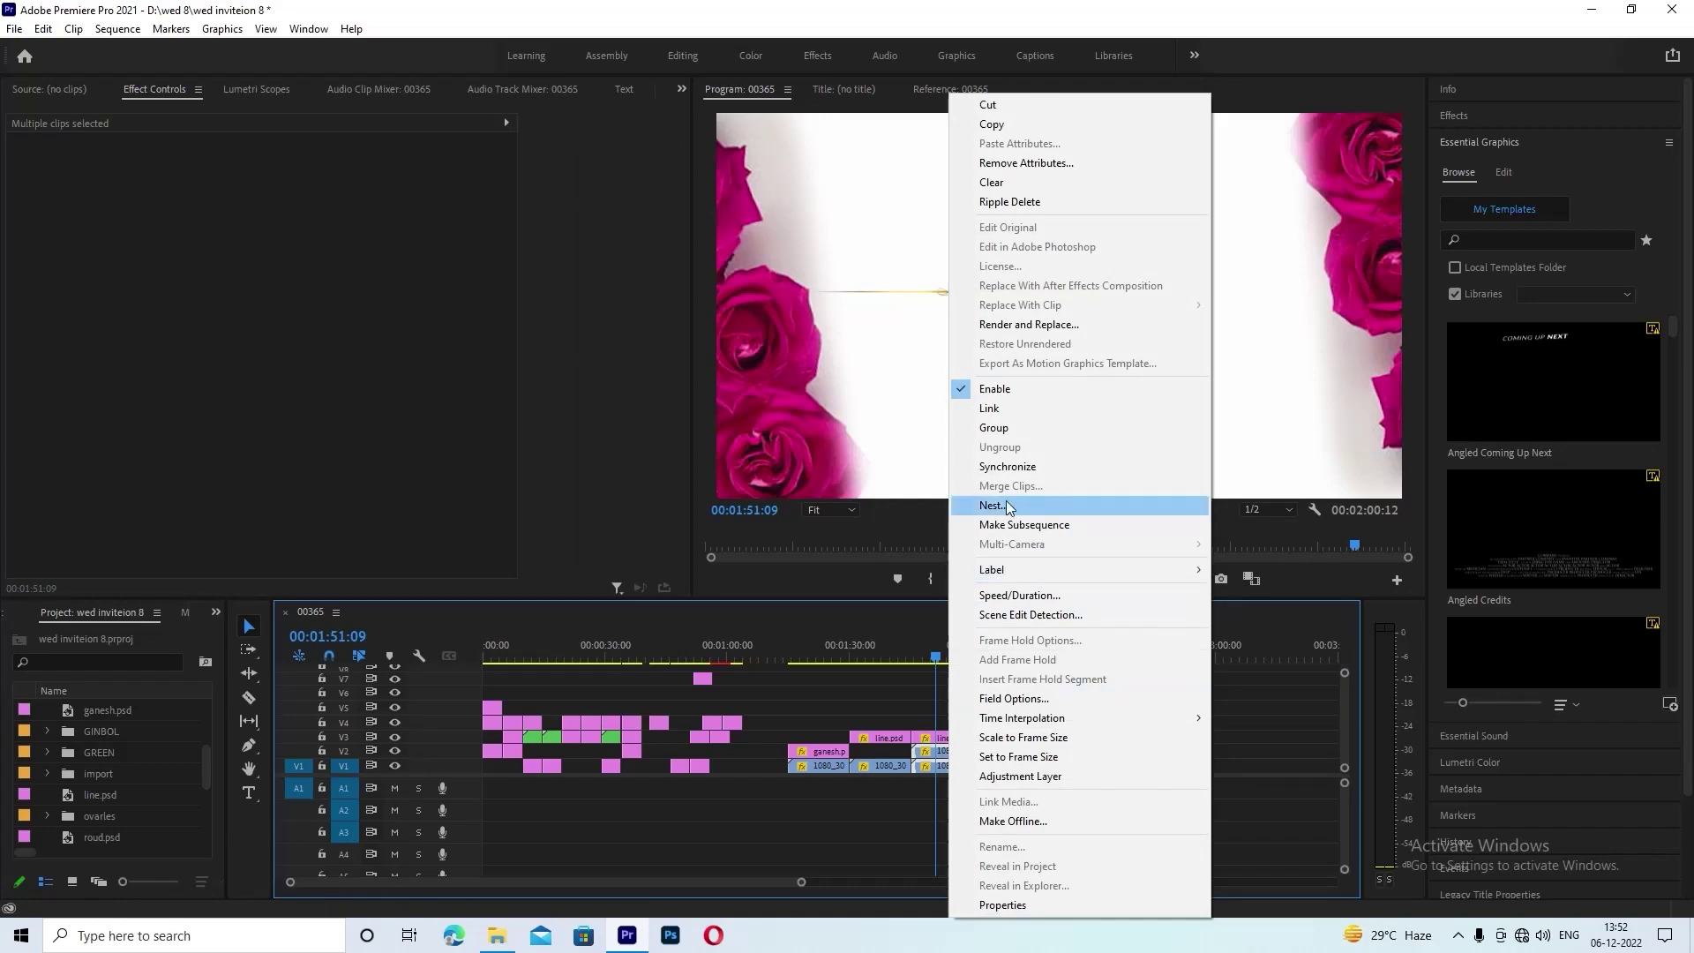
{"action": "left_click", "coordinate": [1015, 507]}
{"action": "left_click", "coordinate": [825, 487]}
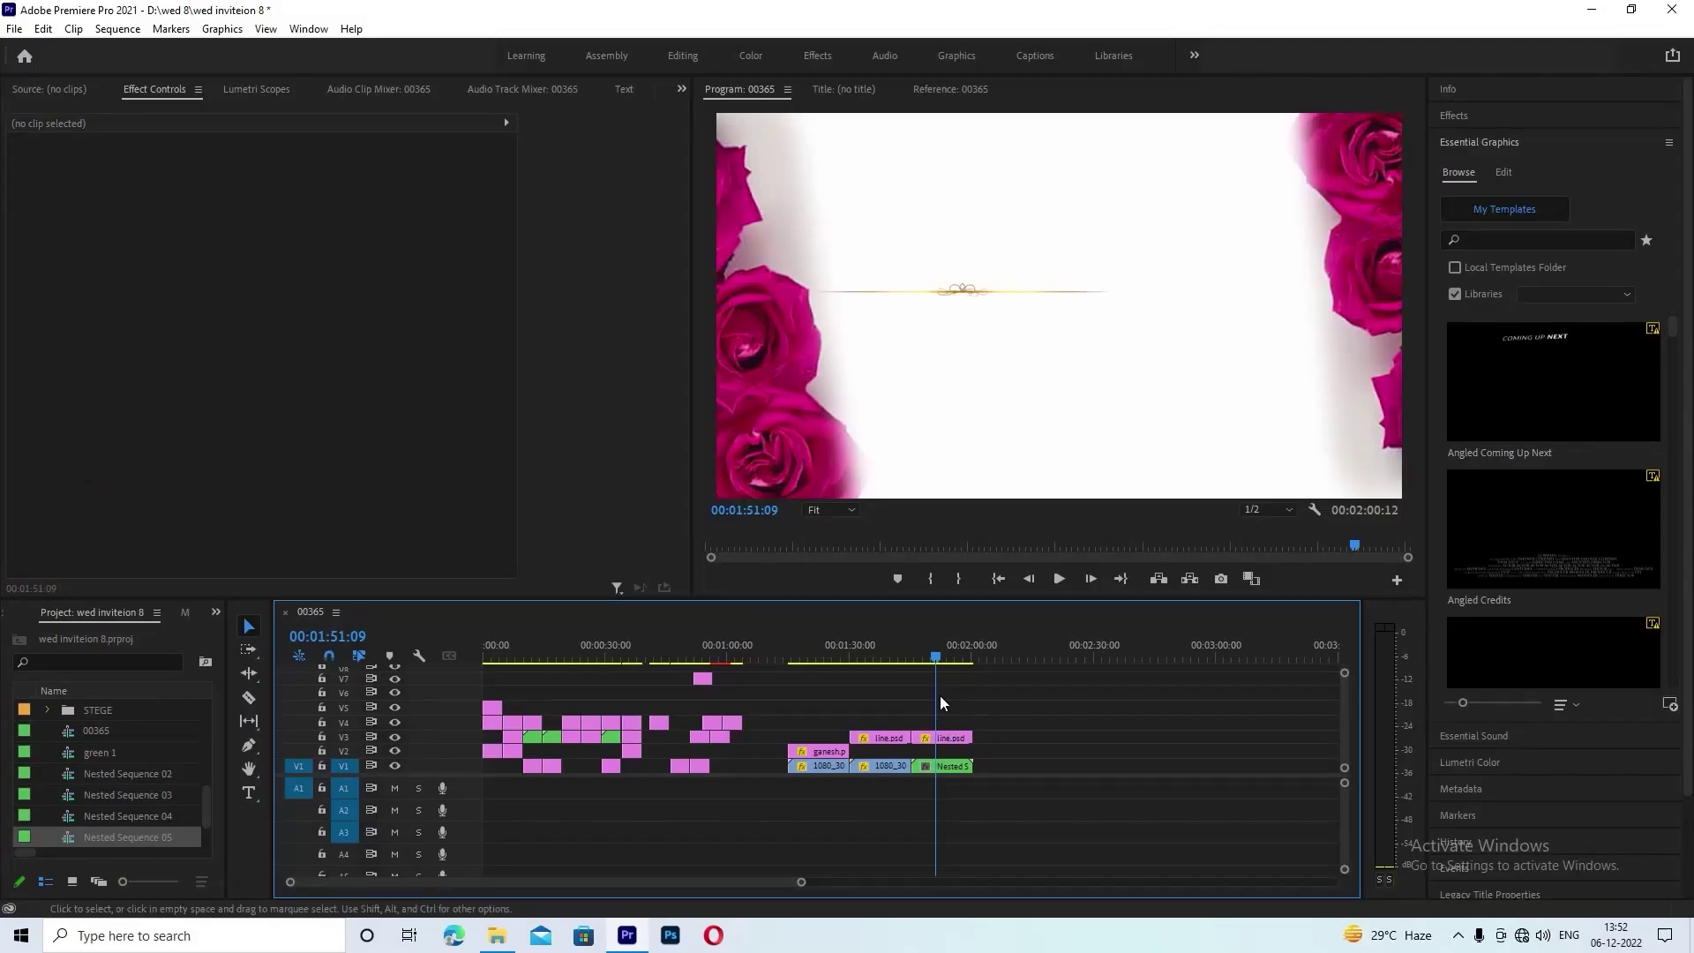
{"action": "mouse_move", "coordinate": [937, 696]}
{"action": "left_mouse_down"}
{"action": "mouse_move", "coordinate": [967, 696]}
{"action": "mouse_move", "coordinate": [950, 703]}
{"action": "left_mouse_up"}
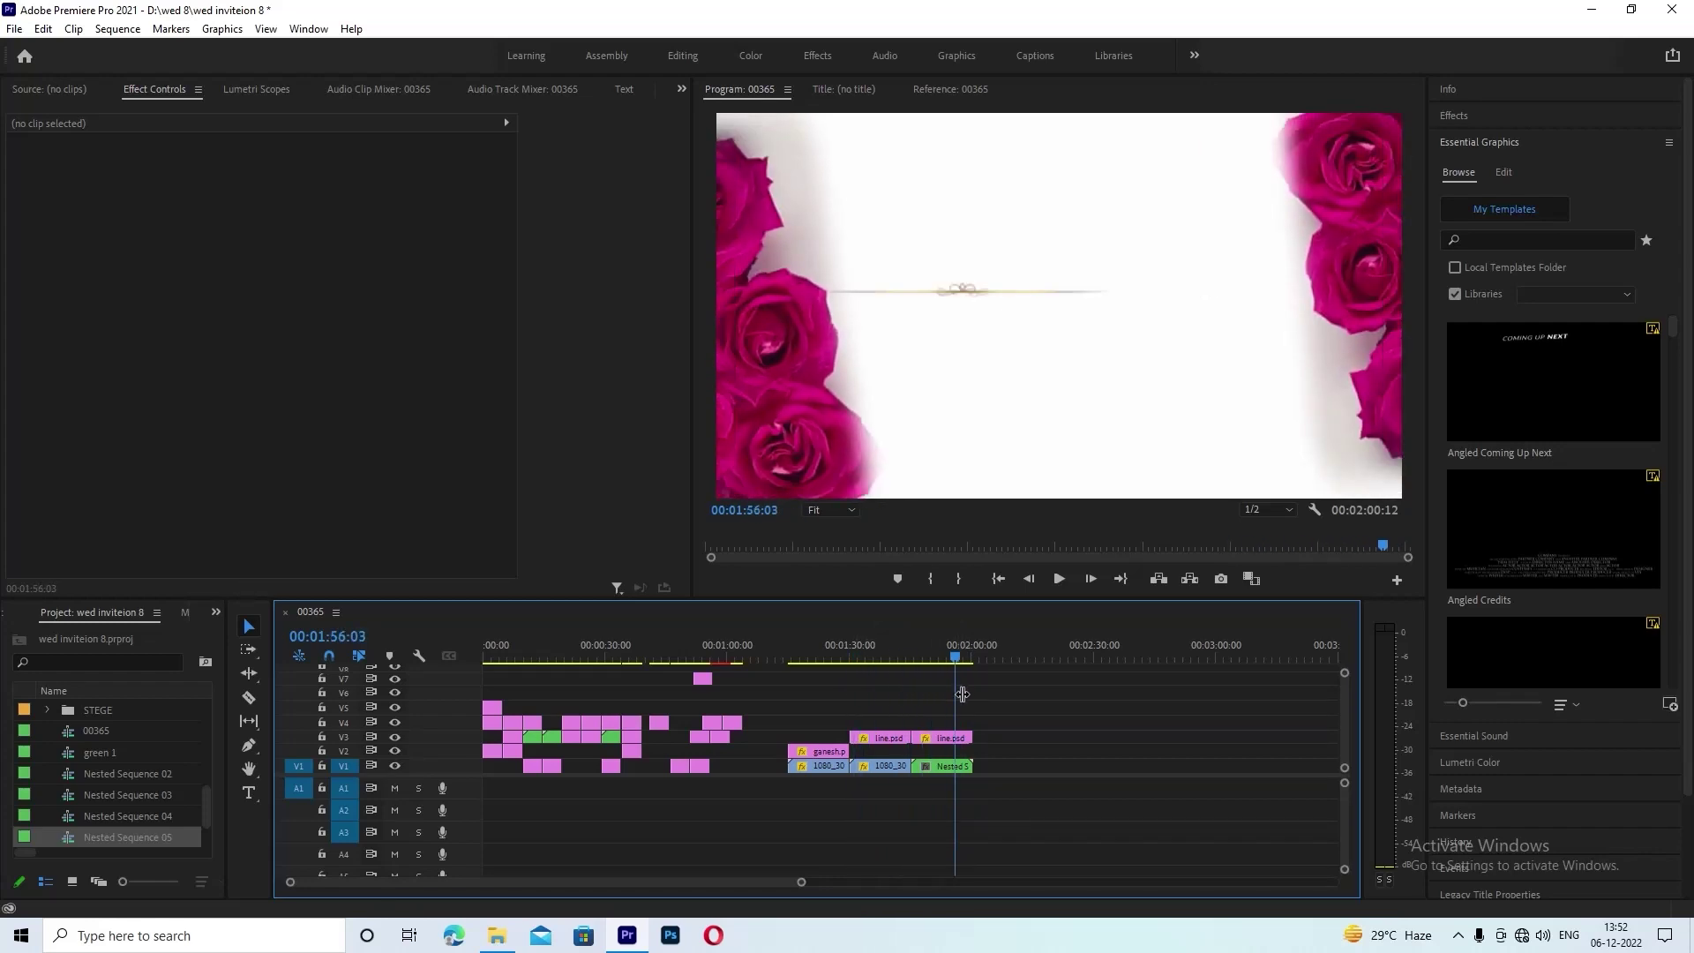
- Undo the Nested Sequence 05 nest to bring back the plain rose clip at the end of V1
{"action": "mouse_move", "coordinate": [931, 704]}
{"action": "left_mouse_down"}
{"action": "mouse_move", "coordinate": [862, 713]}
{"action": "mouse_move", "coordinate": [905, 709]}
{"action": "left_mouse_up"}
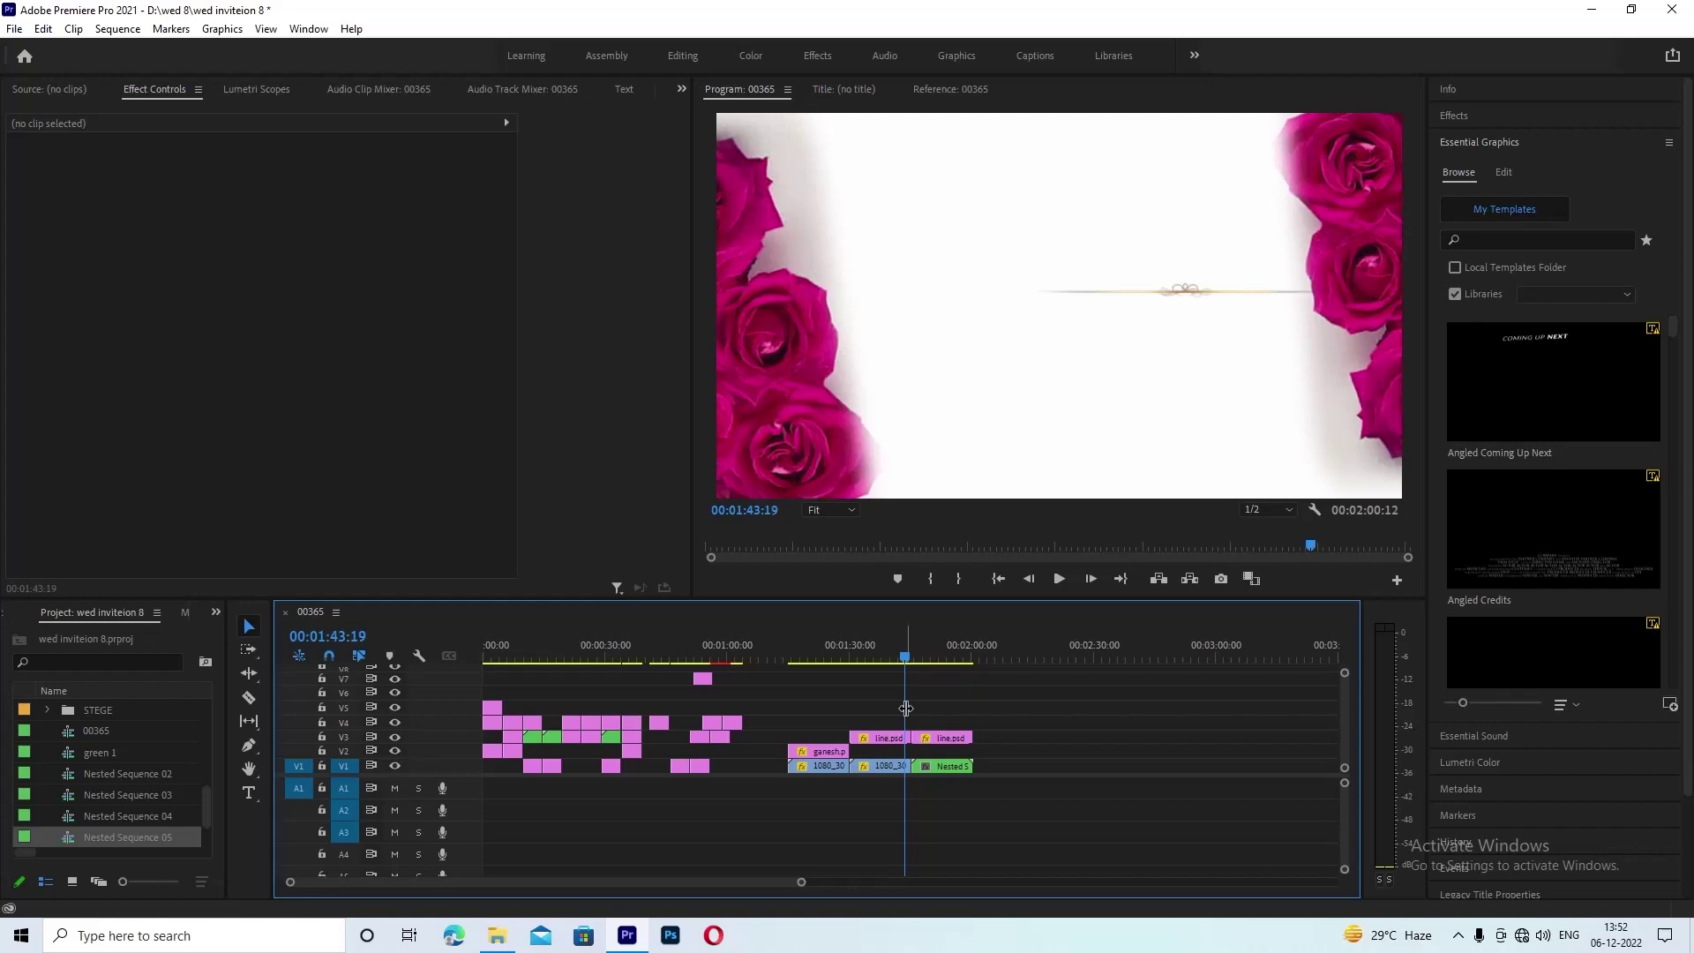
{"action": "left_click", "coordinate": [885, 737]}
{"action": "left_click", "coordinate": [950, 657]}
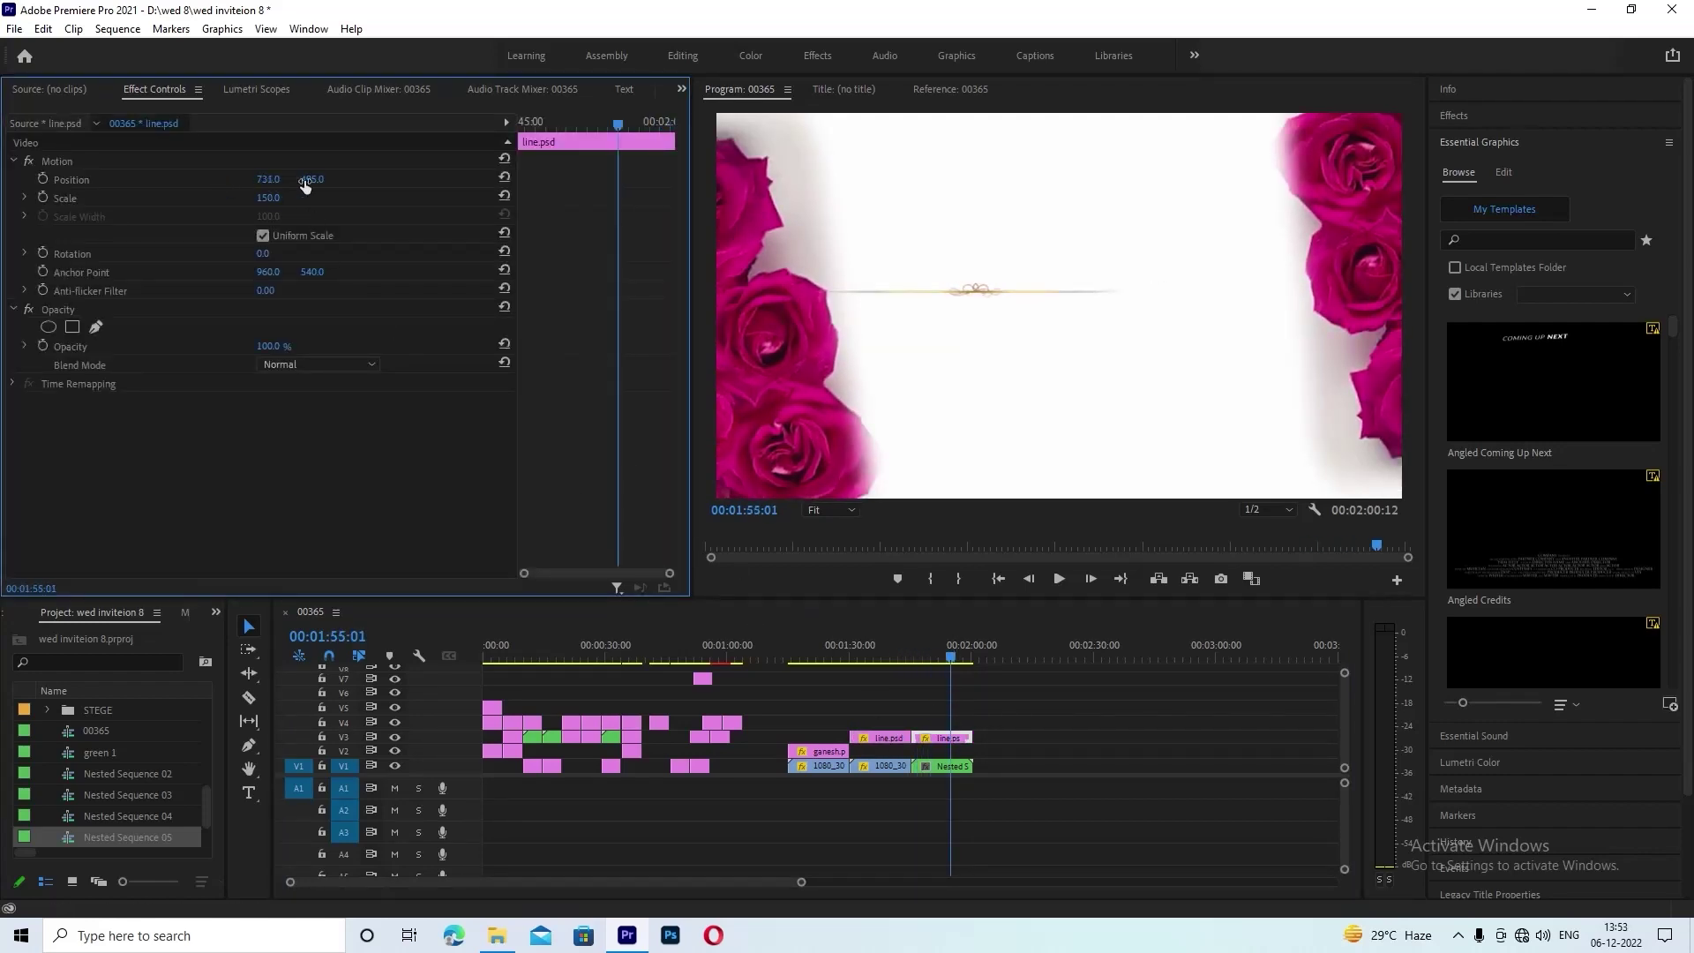
{"action": "left_click", "coordinate": [963, 764]}
{"action": "key", "text": "ctrl+z"}
{"action": "mouse_move", "coordinate": [954, 703]}
{"action": "left_mouse_down"}
{"action": "mouse_move", "coordinate": [982, 704]}
{"action": "mouse_move", "coordinate": [952, 724]}
{"action": "mouse_move", "coordinate": [949, 688]}
{"action": "left_mouse_up"}
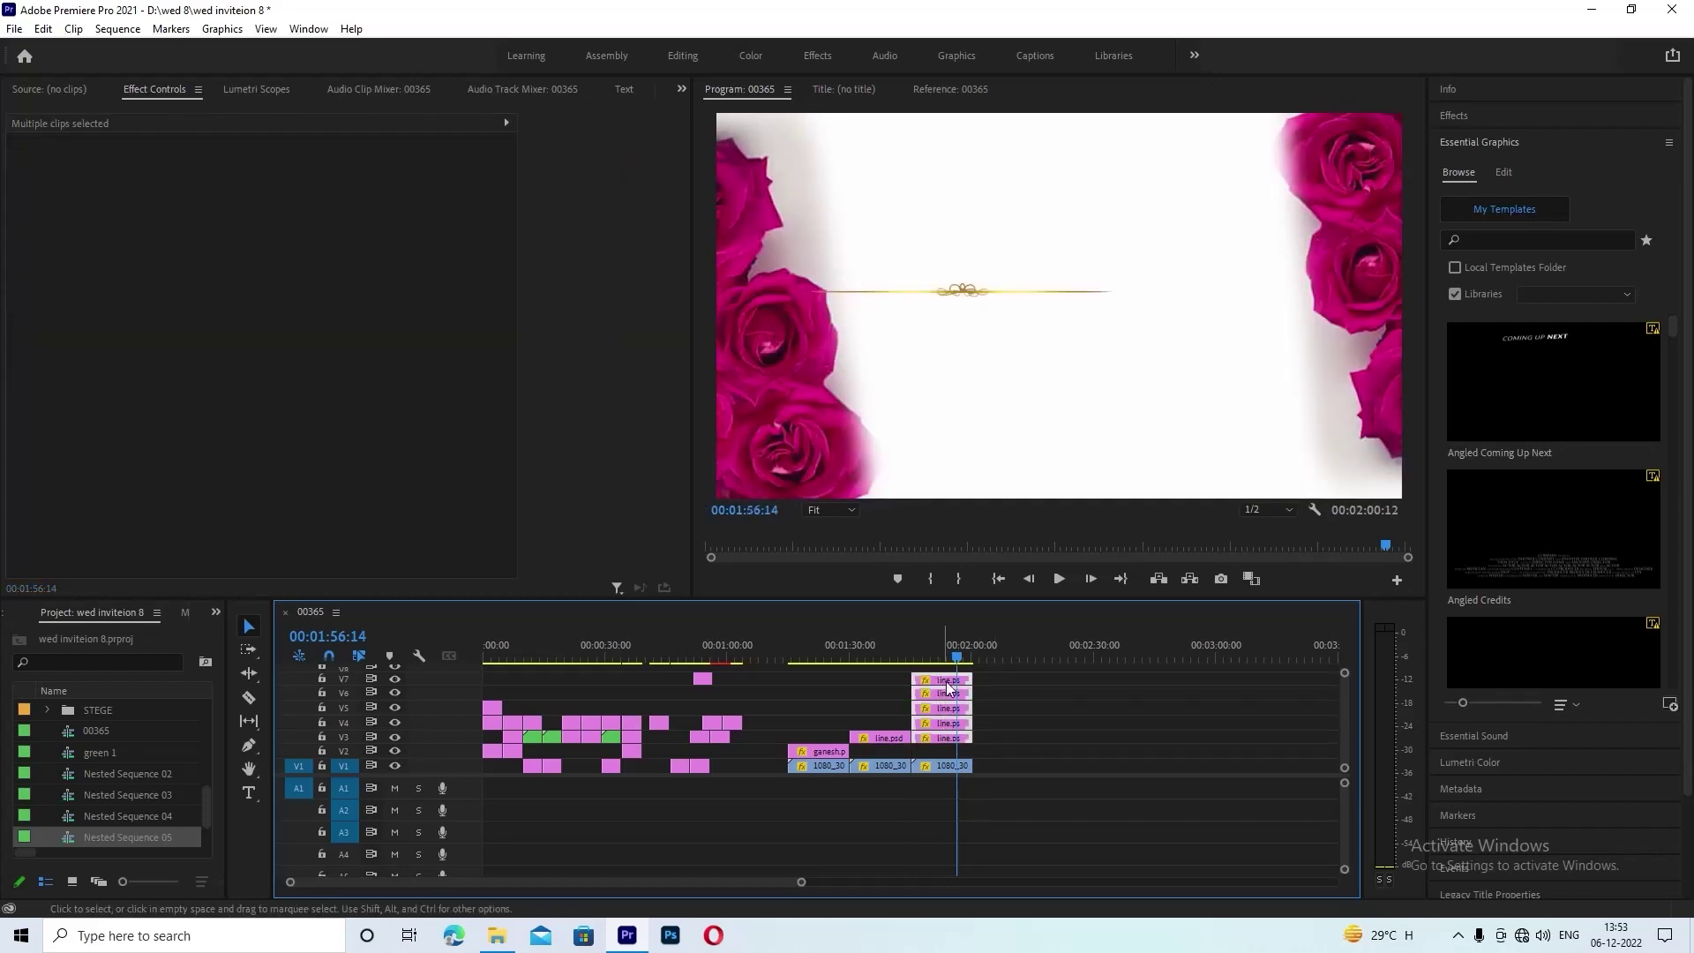
- Nest the stacked line.psd copies as Nested Sequence 06 and move it earlier on V3
{"action": "right_click", "coordinate": [952, 695]}
{"action": "left_click", "coordinate": [987, 529]}
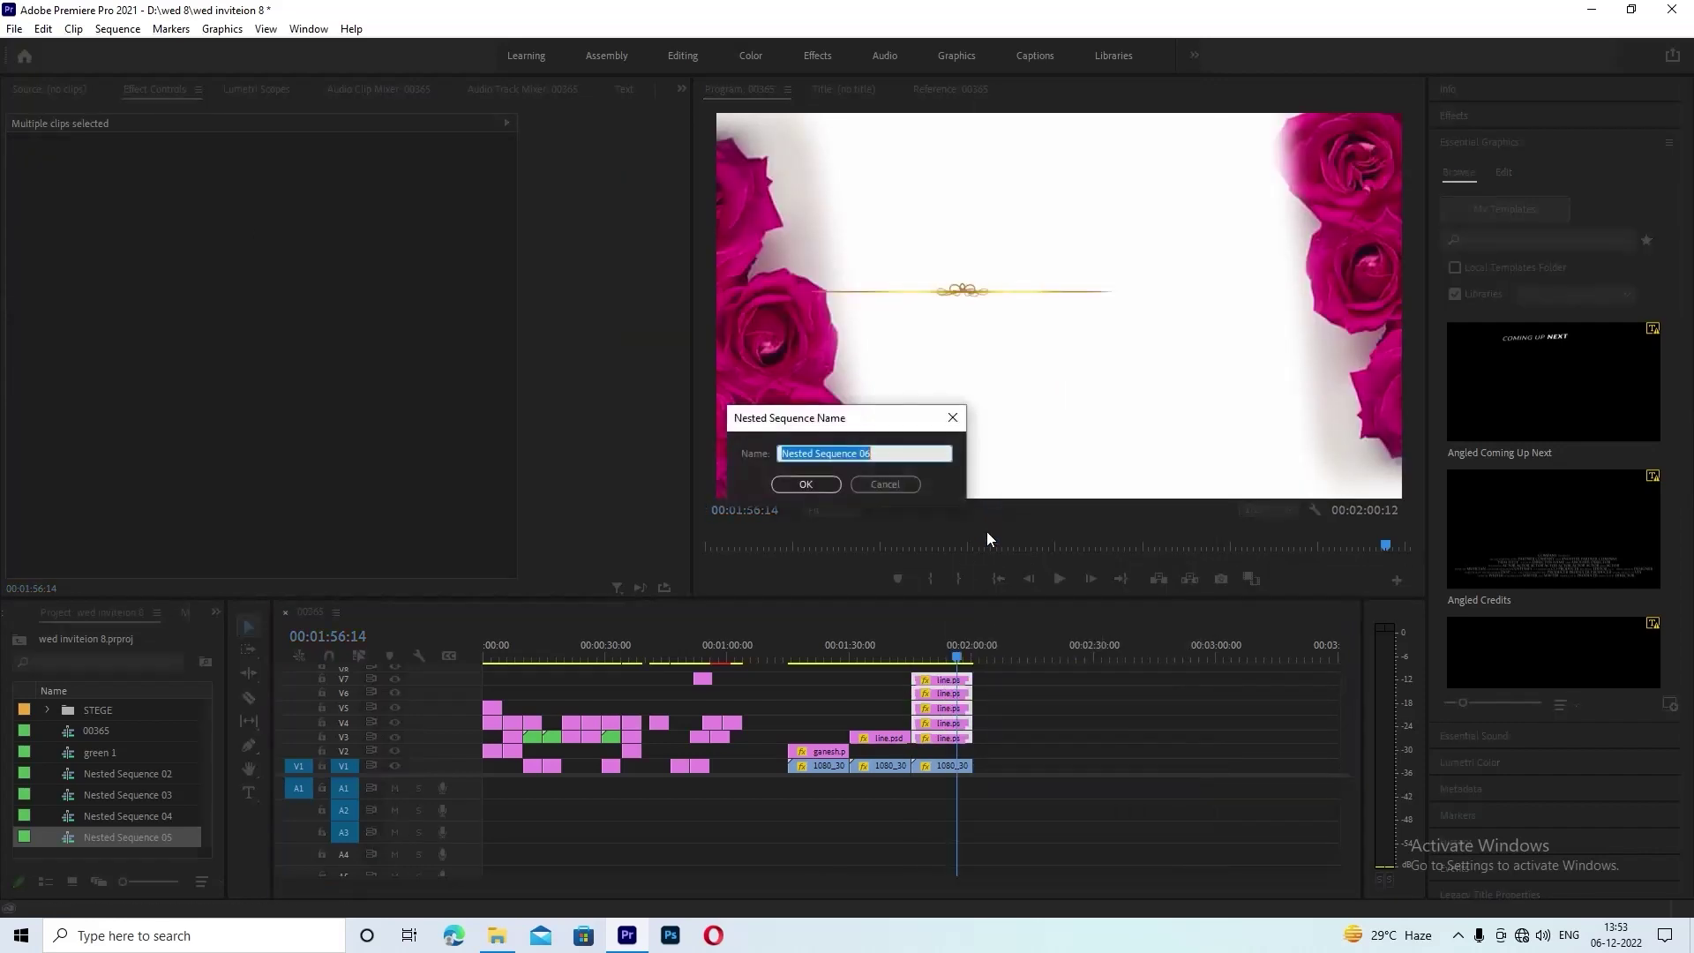
{"action": "left_click", "coordinate": [803, 485]}
{"action": "left_click_drag", "start_coordinate": [941, 737], "coordinate": [880, 741]}
{"action": "left_click", "coordinate": [894, 658]}
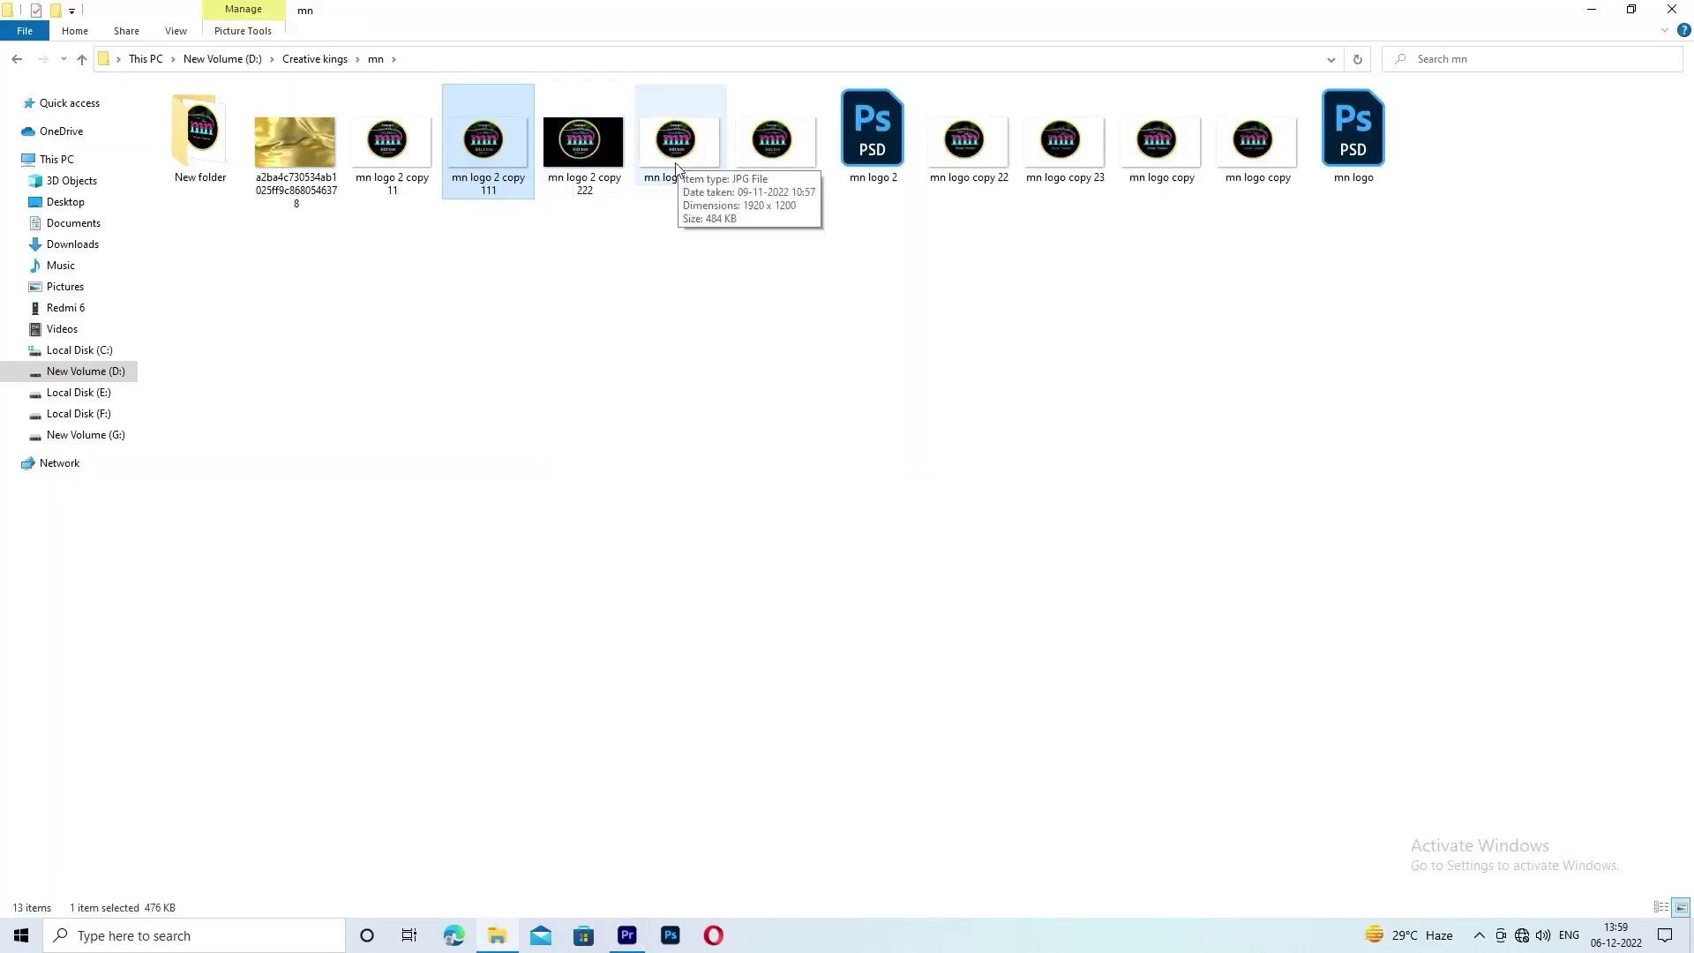
{"action": "left_click_drag", "start_coordinate": [679, 162], "coordinate": [1177, 746]}
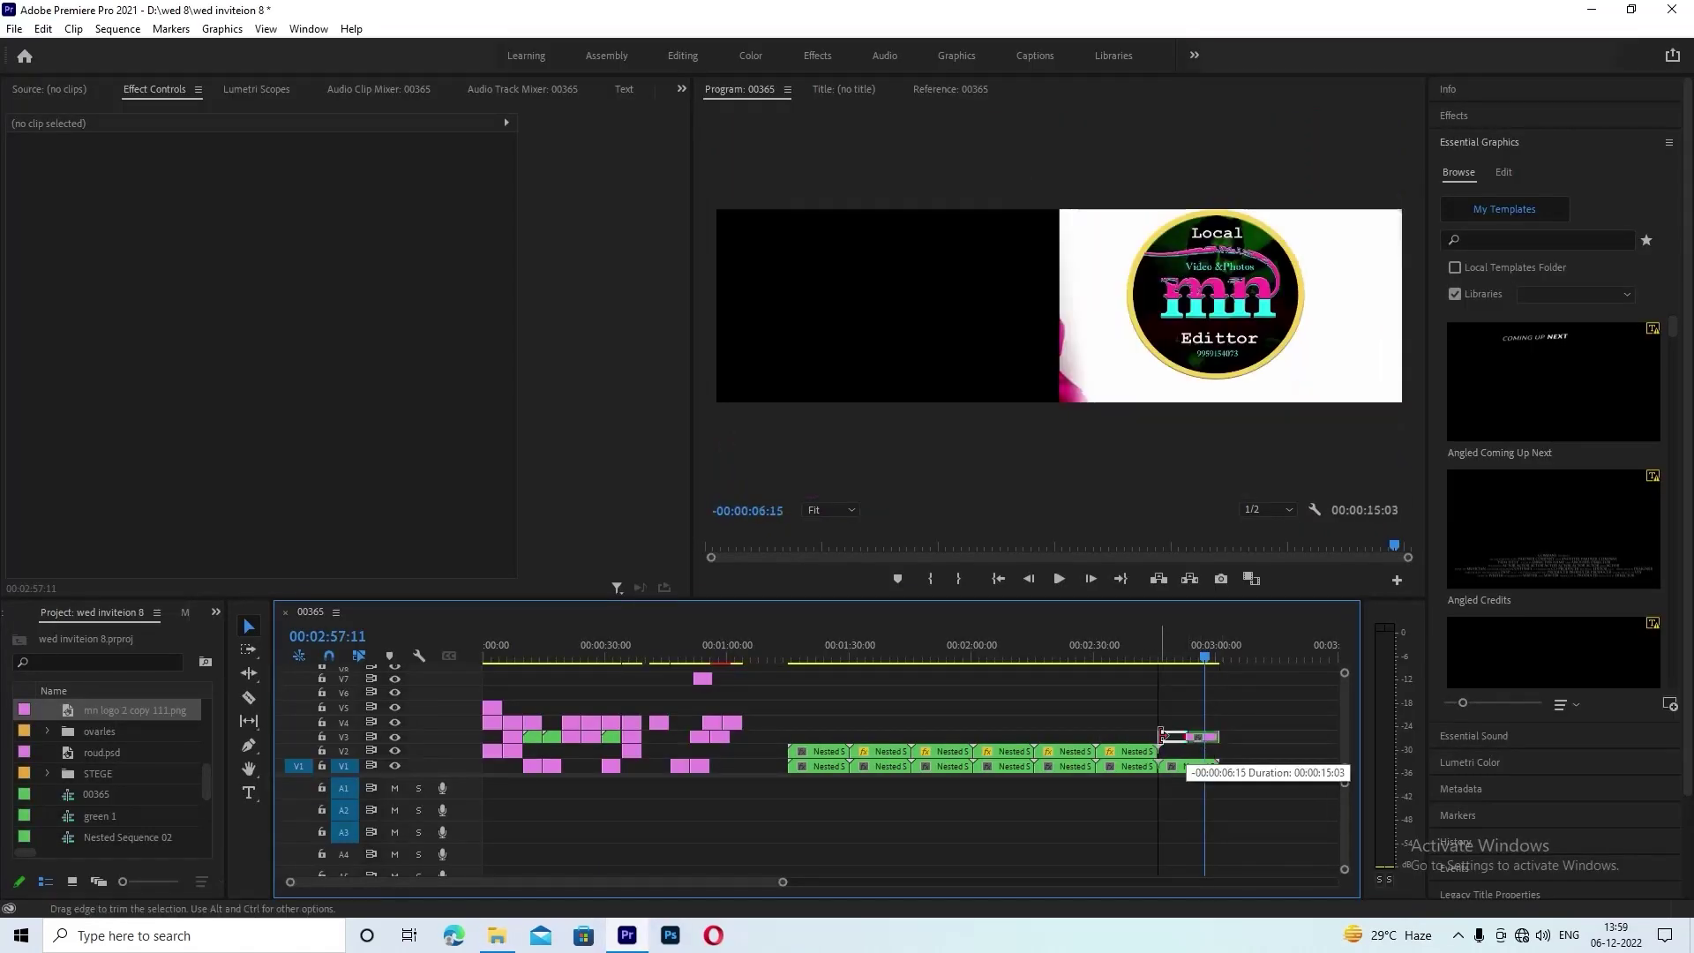
- Drop the mn logo onto V3 at the sequence end and set its Position to 1043, 584
{"action": "left_click_drag", "start_coordinate": [1177, 746], "coordinate": [1181, 738]}
{"action": "left_click", "coordinate": [1188, 738]}
{"action": "left_click_drag", "start_coordinate": [311, 179], "coordinate": [349, 180]}
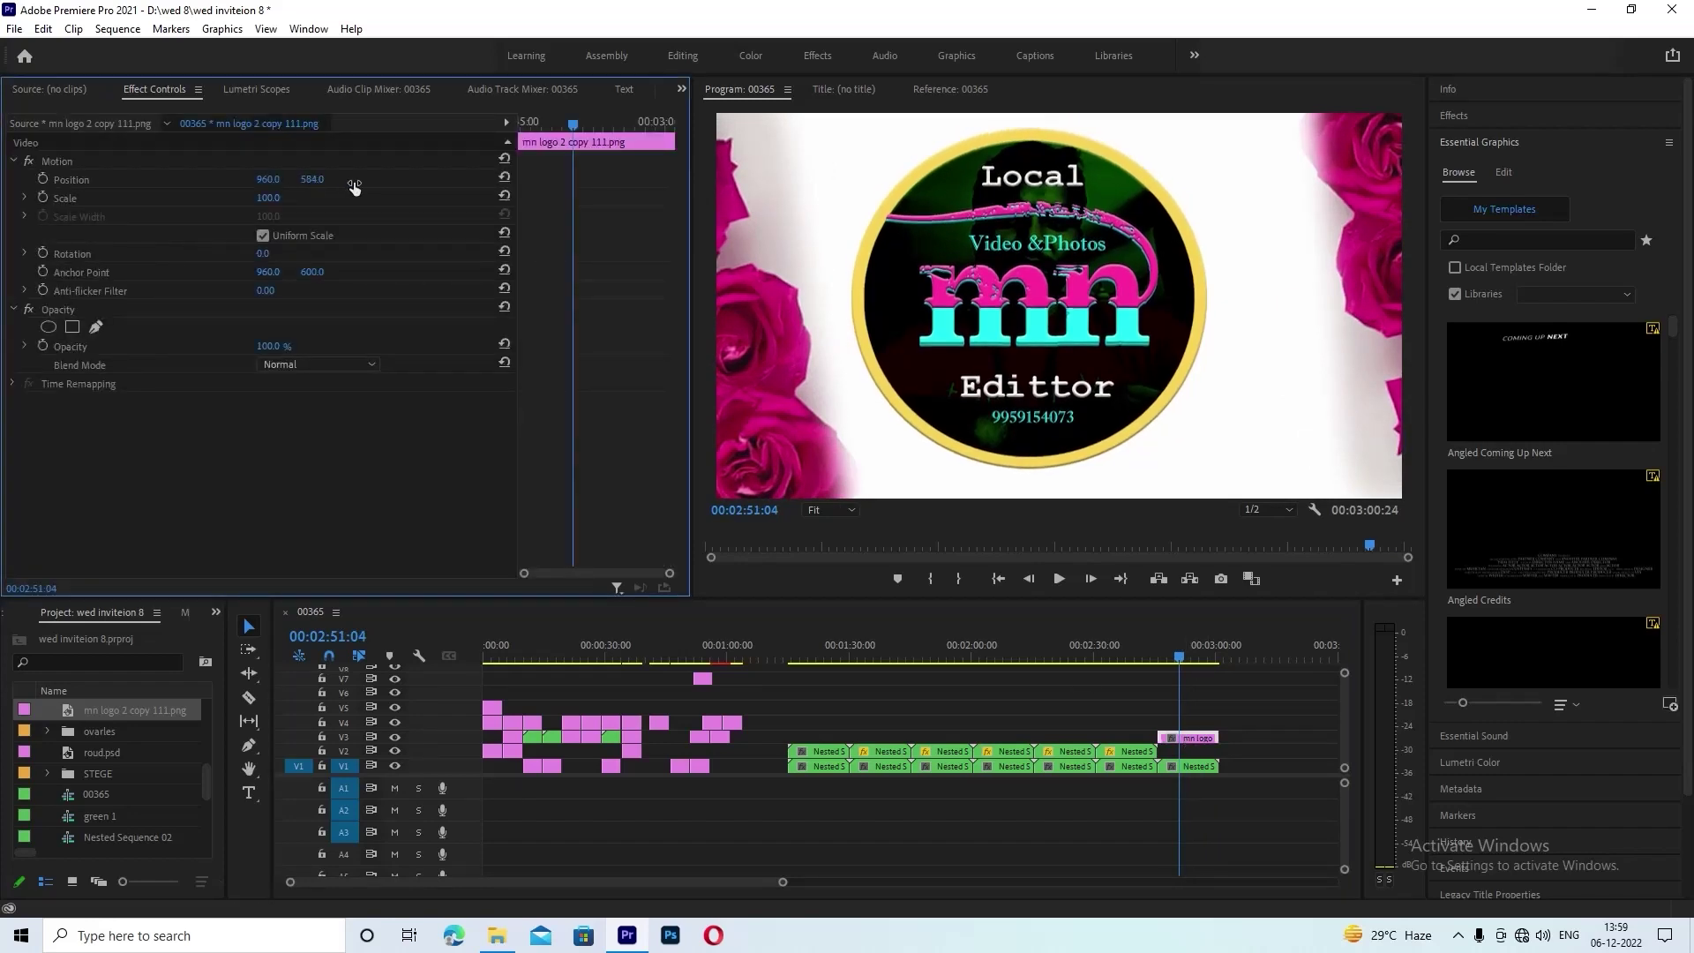
{"action": "mouse_move", "coordinate": [1139, 654]}
{"action": "left_mouse_down"}
{"action": "mouse_move", "coordinate": [797, 655]}
{"action": "mouse_move", "coordinate": [1181, 661]}
{"action": "left_mouse_up"}
{"action": "left_click", "coordinate": [1191, 737]}
- Try Multiply, Lighten and Overlay blend modes on the logo, settling on Soft Light
{"action": "left_click", "coordinate": [318, 364]}
{"action": "left_click", "coordinate": [311, 445]}
{"action": "left_click", "coordinate": [331, 365]}
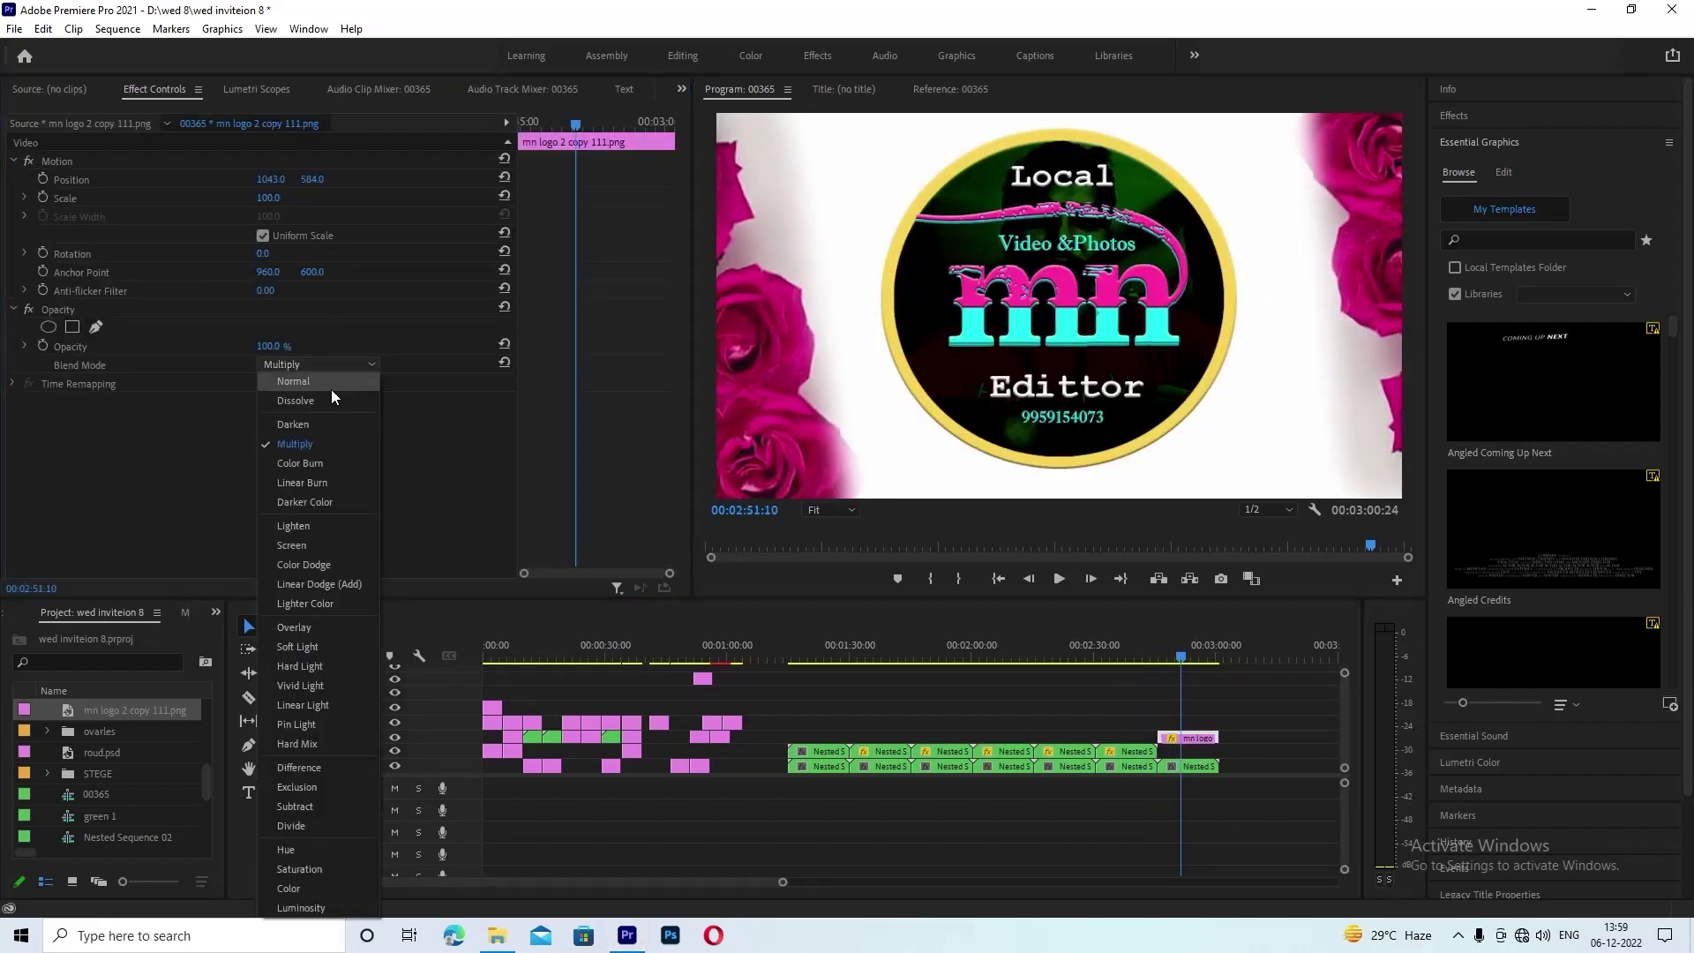
{"action": "left_click", "coordinate": [326, 459]}
{"action": "left_click", "coordinate": [317, 365]}
{"action": "left_click", "coordinate": [348, 488]}
{"action": "left_click", "coordinate": [358, 363]}
{"action": "left_click", "coordinate": [312, 581]}
{"action": "left_click", "coordinate": [318, 364]}
{"action": "left_click", "coordinate": [342, 417]}
{"action": "left_click", "coordinate": [339, 364]}
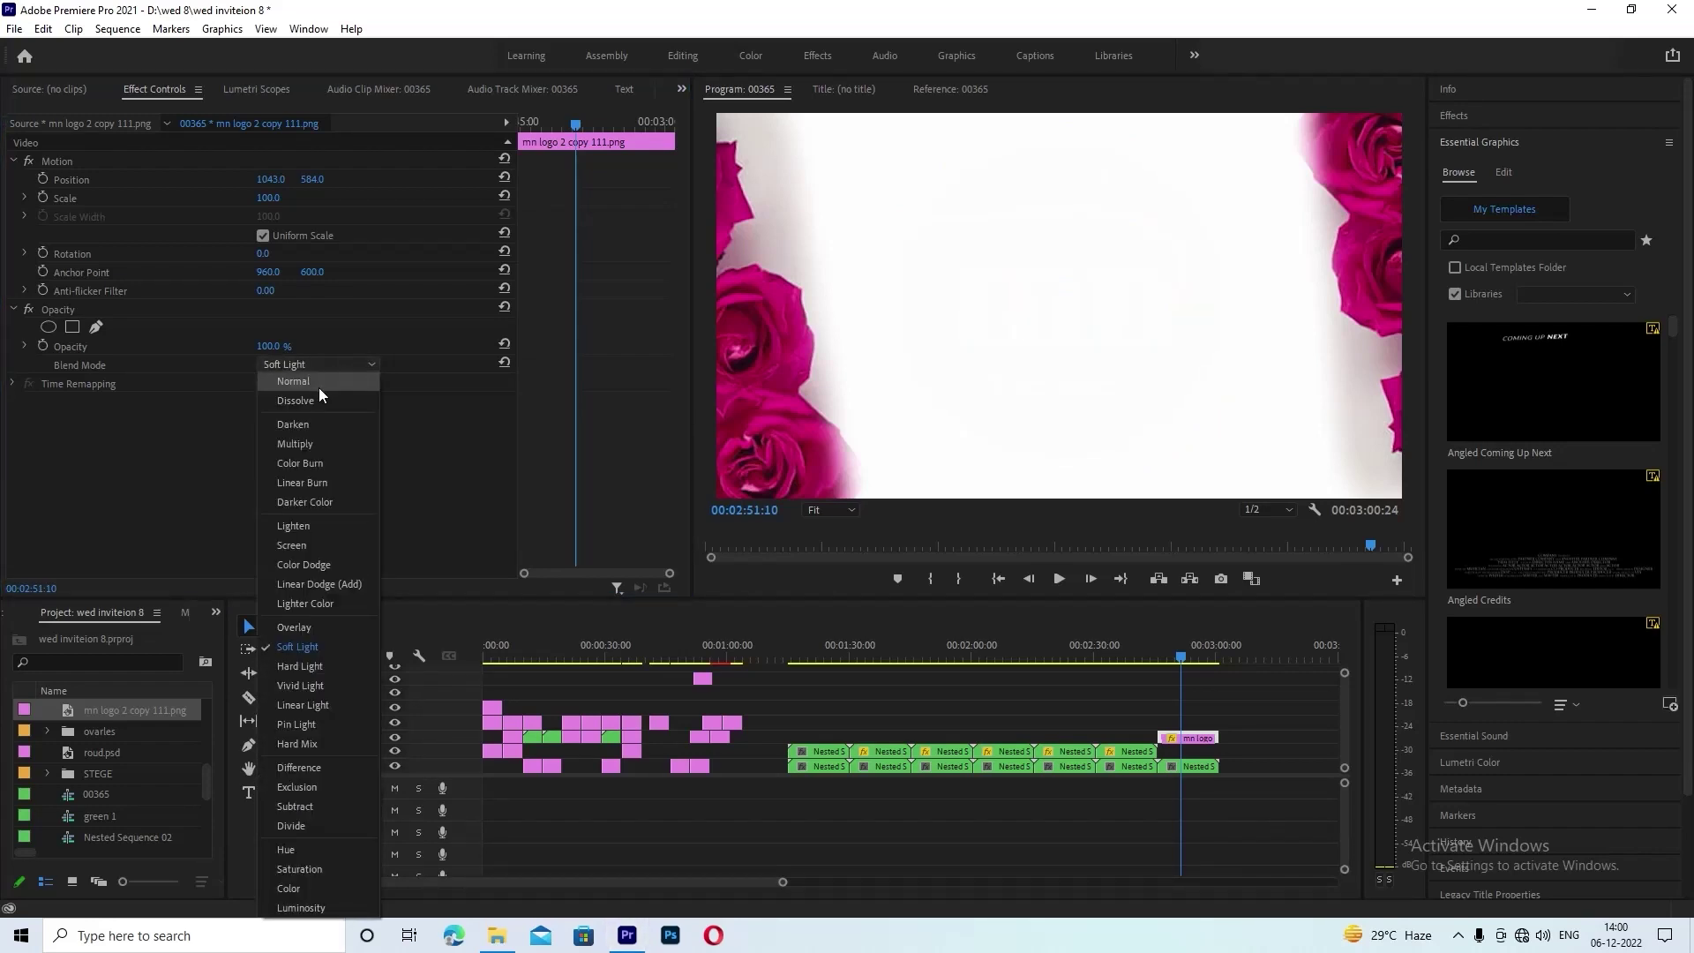